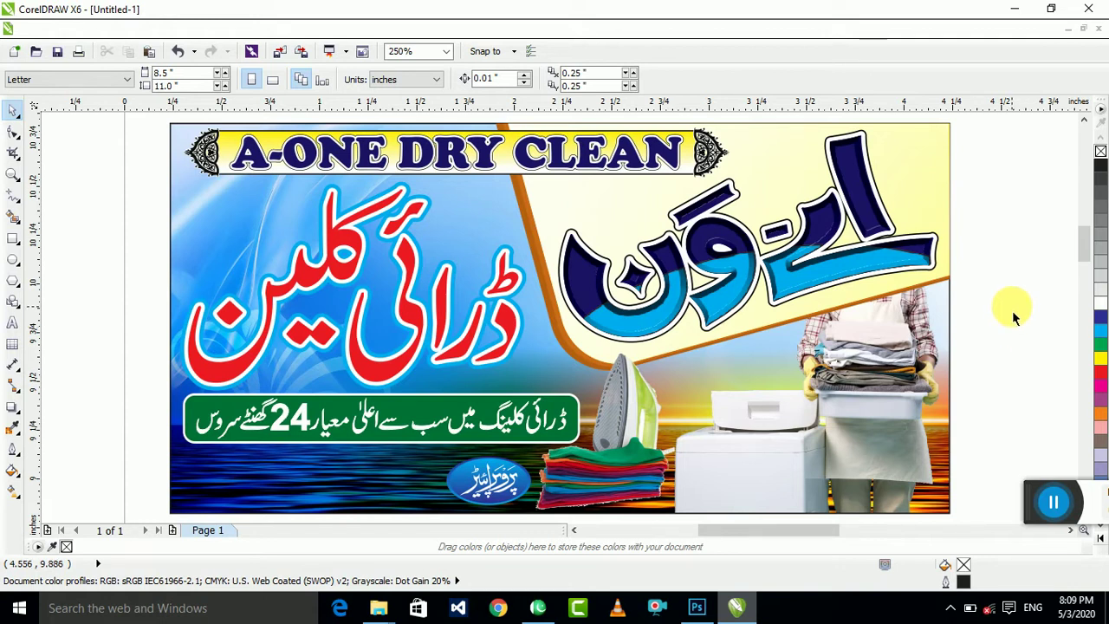
Step: Examine the finished A-One Dry Clean banner and check its overall size
{"action": "scroll", "coordinate": [712, 319], "scroll_direction": "down", "scroll_amount": 2}
{"action": "left_click_drag", "start_coordinate": [945, 185], "coordinate": [323, 487]}
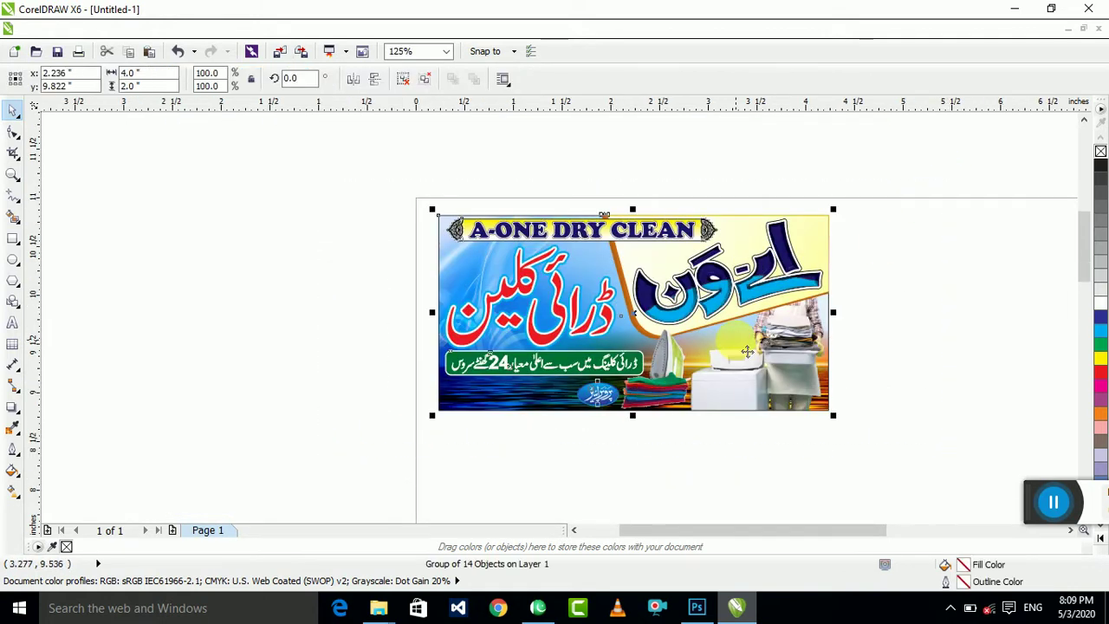
{"action": "left_click", "coordinate": [871, 305]}
{"action": "left_click_drag", "start_coordinate": [891, 189], "coordinate": [294, 459]}
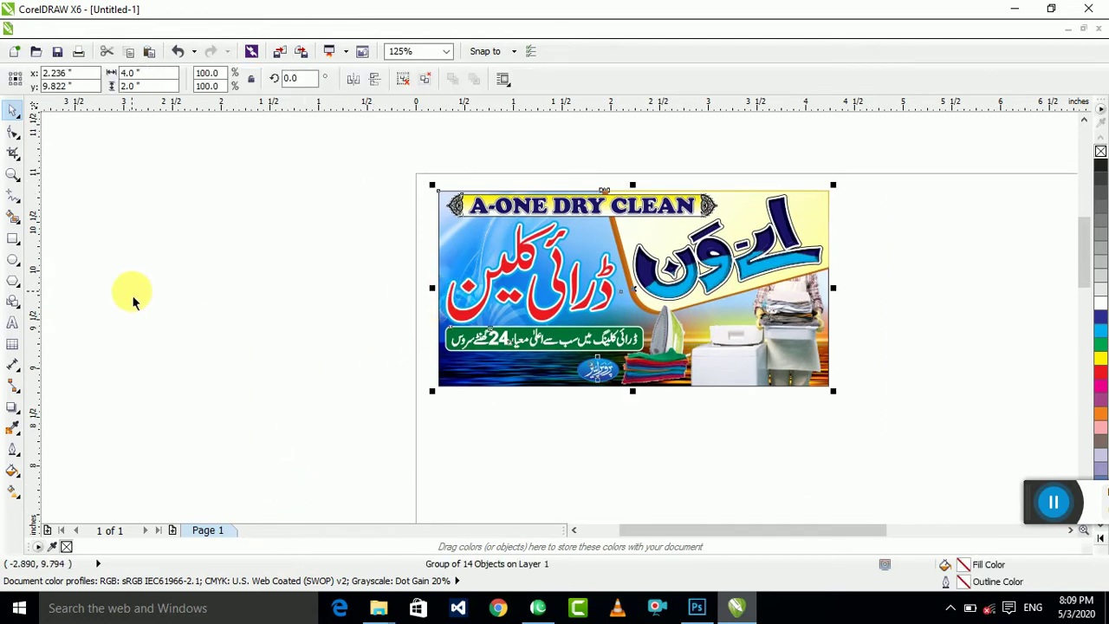
{"action": "left_click", "coordinate": [260, 268]}
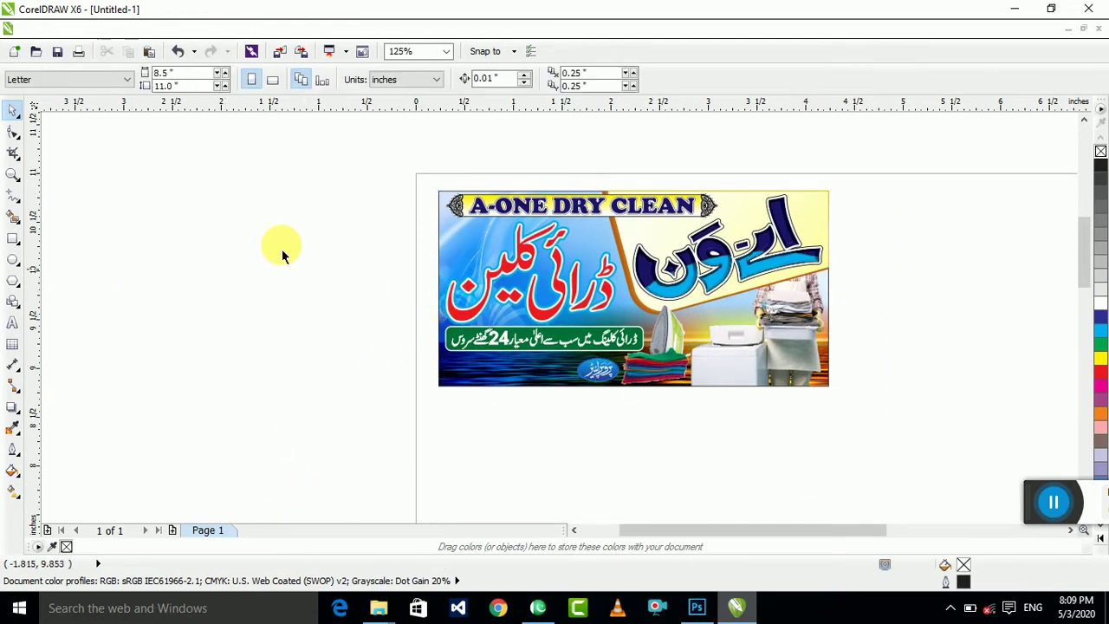
{"action": "left_click_drag", "start_coordinate": [361, 161], "coordinate": [914, 446]}
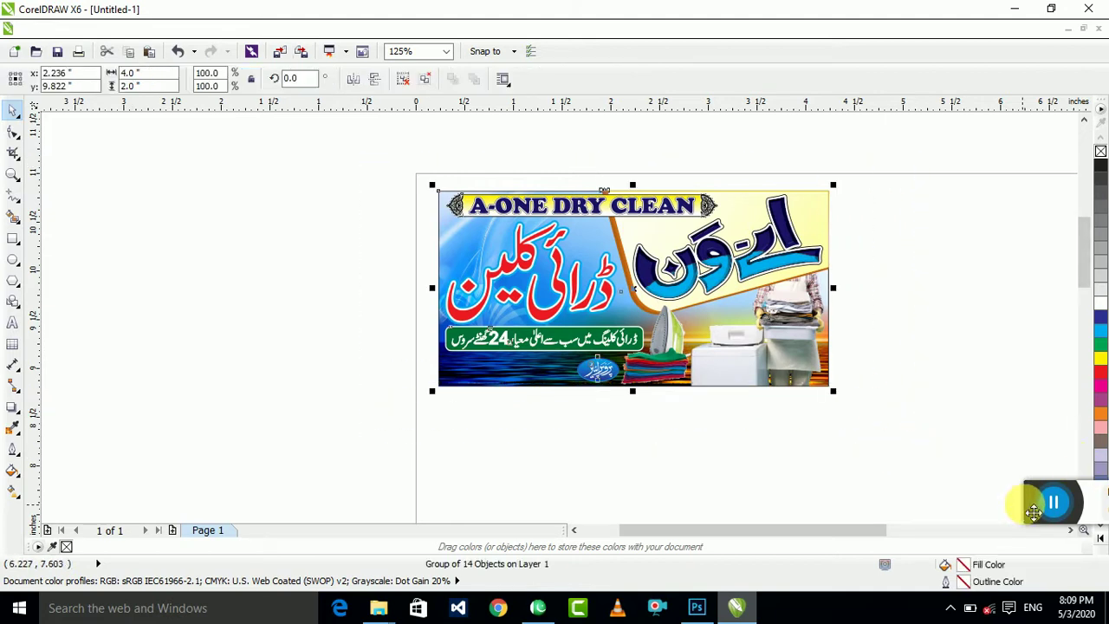
{"action": "left_click_drag", "start_coordinate": [1034, 512], "coordinate": [1067, 576]}
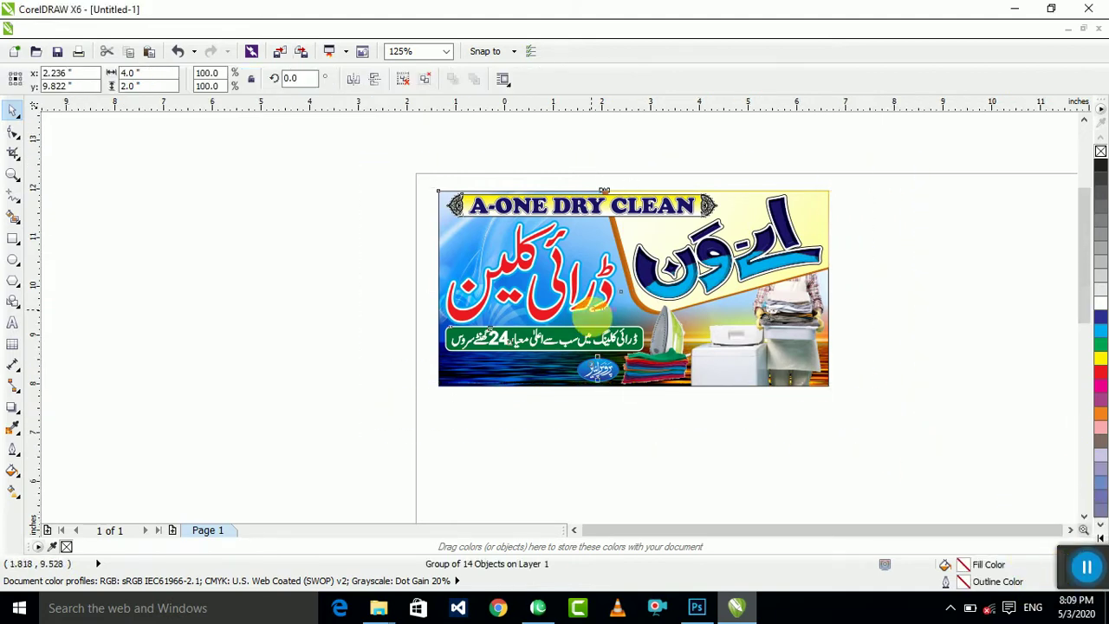
{"action": "key", "text": "F3"}
{"action": "left_click_drag", "start_coordinate": [782, 222], "coordinate": [305, 430]}
{"action": "scroll", "coordinate": [771, 379], "scroll_direction": "up", "scroll_amount": 3}
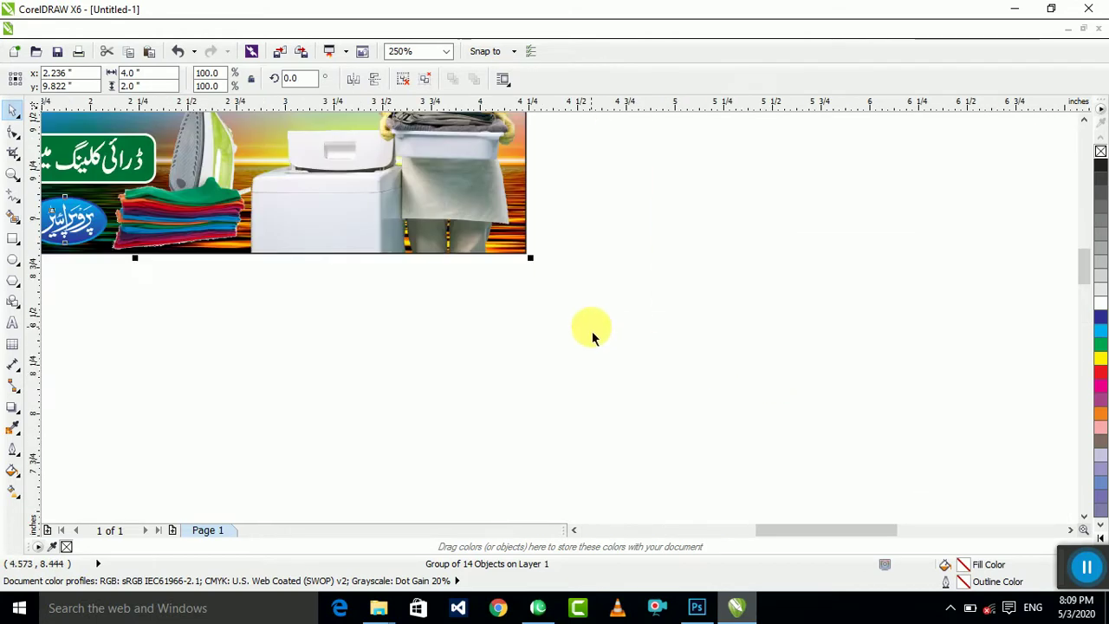
{"action": "scroll", "coordinate": [693, 351], "scroll_direction": "down", "scroll_amount": 3}
{"action": "left_click", "coordinate": [817, 329]}
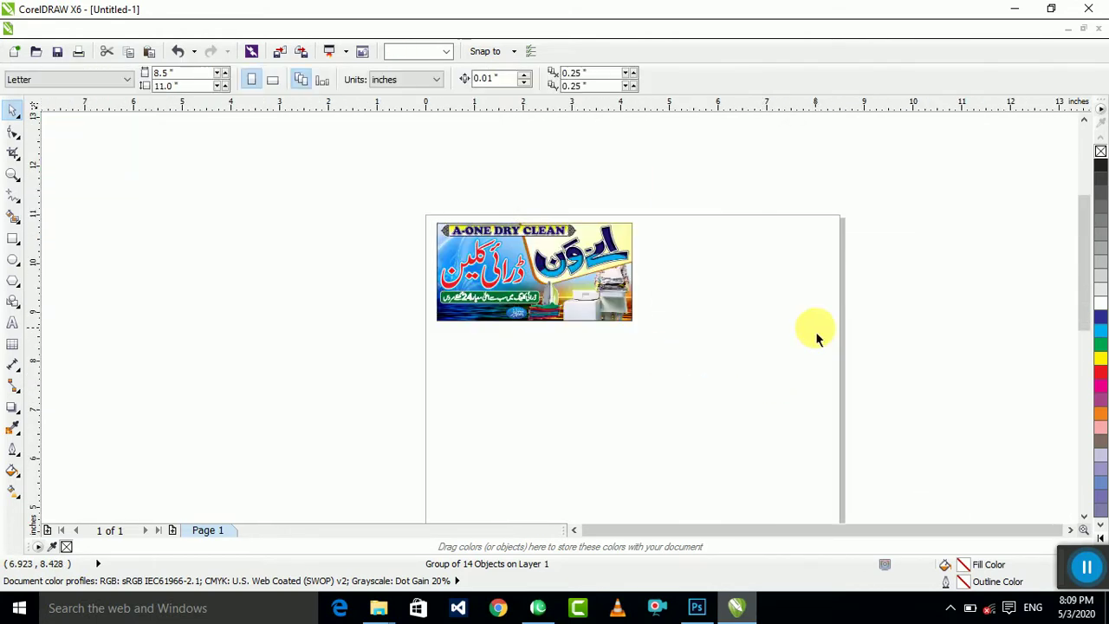
Step: Draw a rectangle below the finished banner and set its size to 4 by 2 inches
{"action": "left_click", "coordinate": [13, 239]}
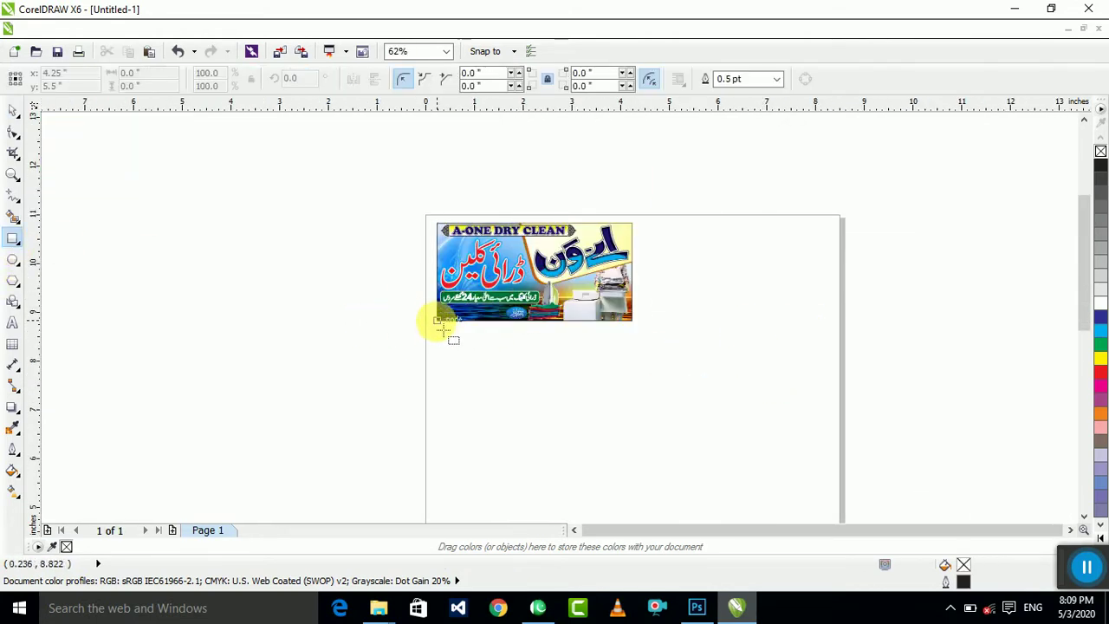
{"action": "left_click_drag", "start_coordinate": [451, 349], "coordinate": [684, 473]}
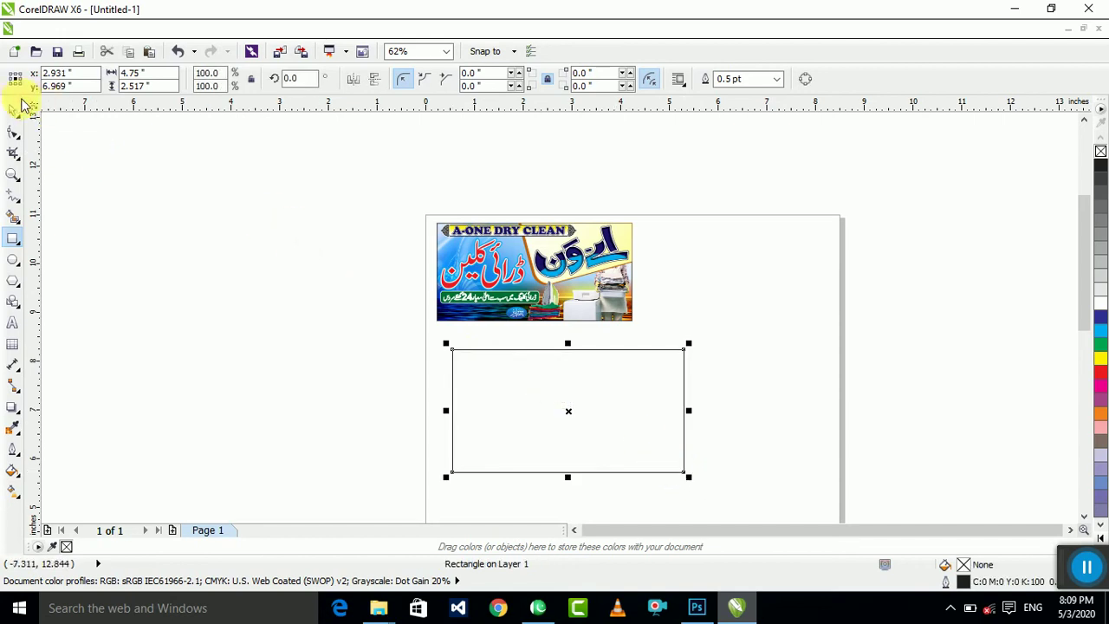
{"action": "left_click_drag", "start_coordinate": [372, 202], "coordinate": [754, 359]}
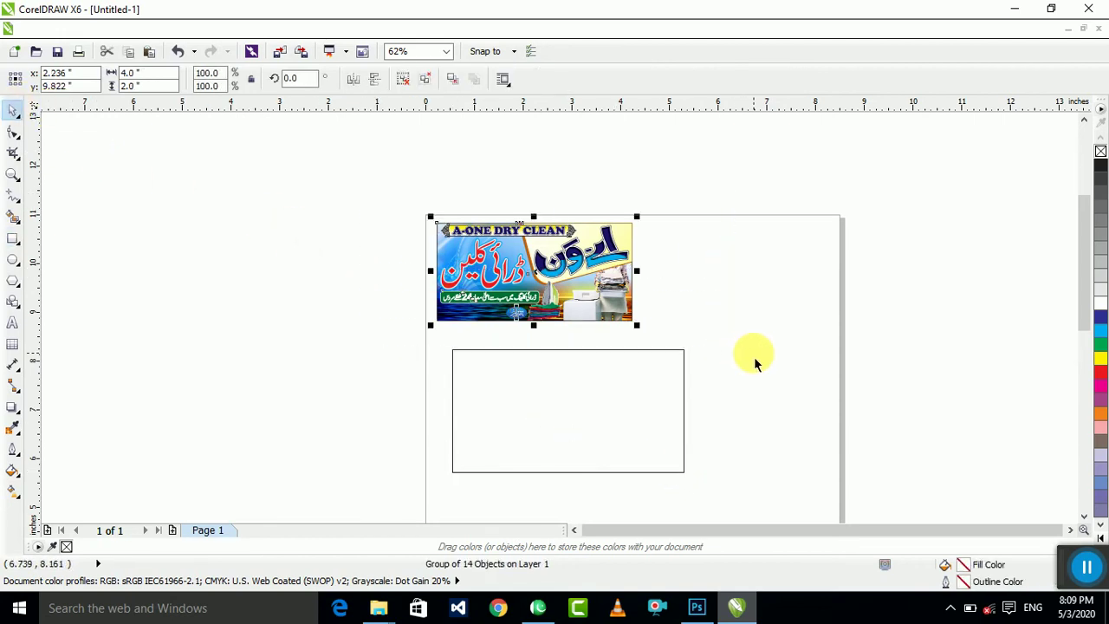
{"action": "left_click", "coordinate": [586, 419]}
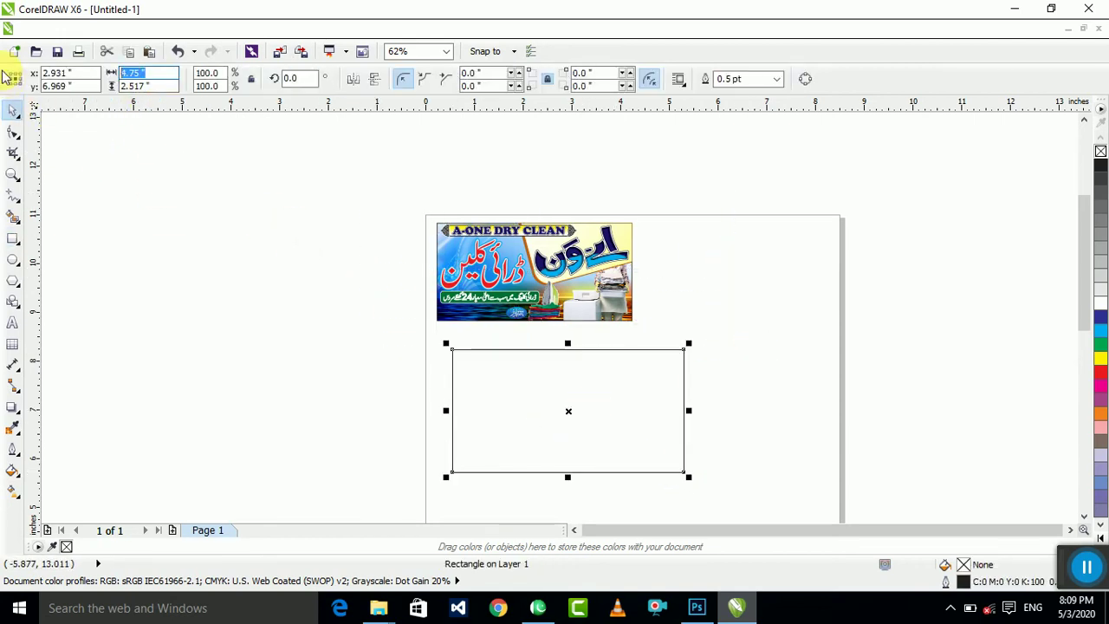
{"action": "type", "text": "2"}
{"action": "key", "text": "Return"}
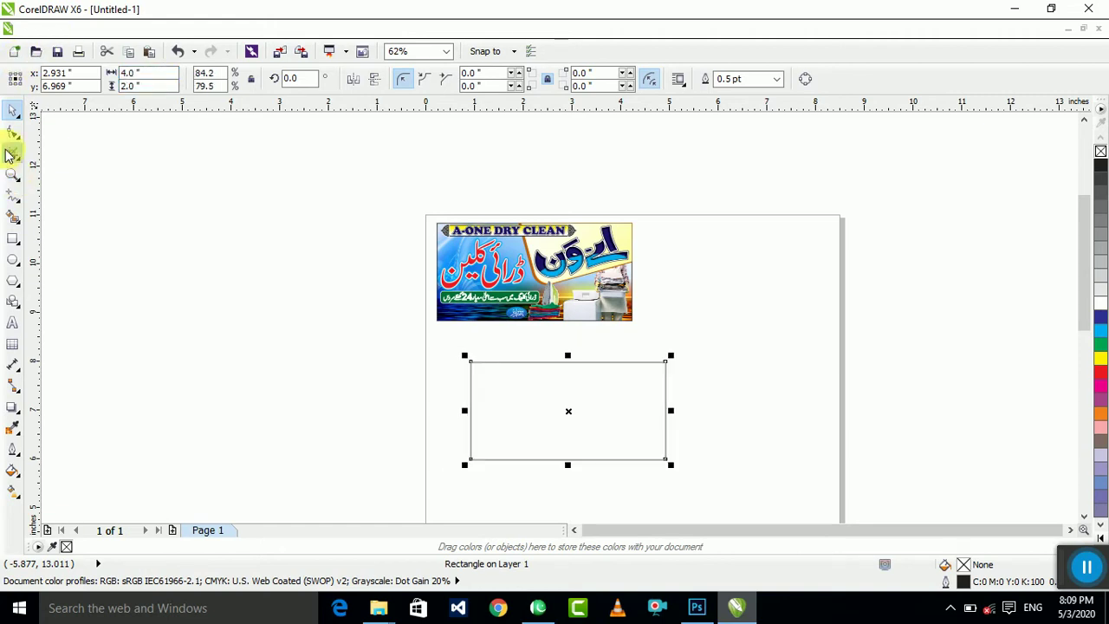
Step: Place a copy of the finished banner in the empty area just left of the page
{"action": "left_click", "coordinate": [256, 151]}
{"action": "left_click_drag", "start_coordinate": [256, 152], "coordinate": [829, 374]}
{"action": "left_click_drag", "start_coordinate": [560, 263], "coordinate": [326, 263]}
{"action": "left_click", "coordinate": [559, 426]}
Step: Ungroup the banner copy and extract the contents of its background PowerClip frame
{"action": "left_click", "coordinate": [395, 260]}
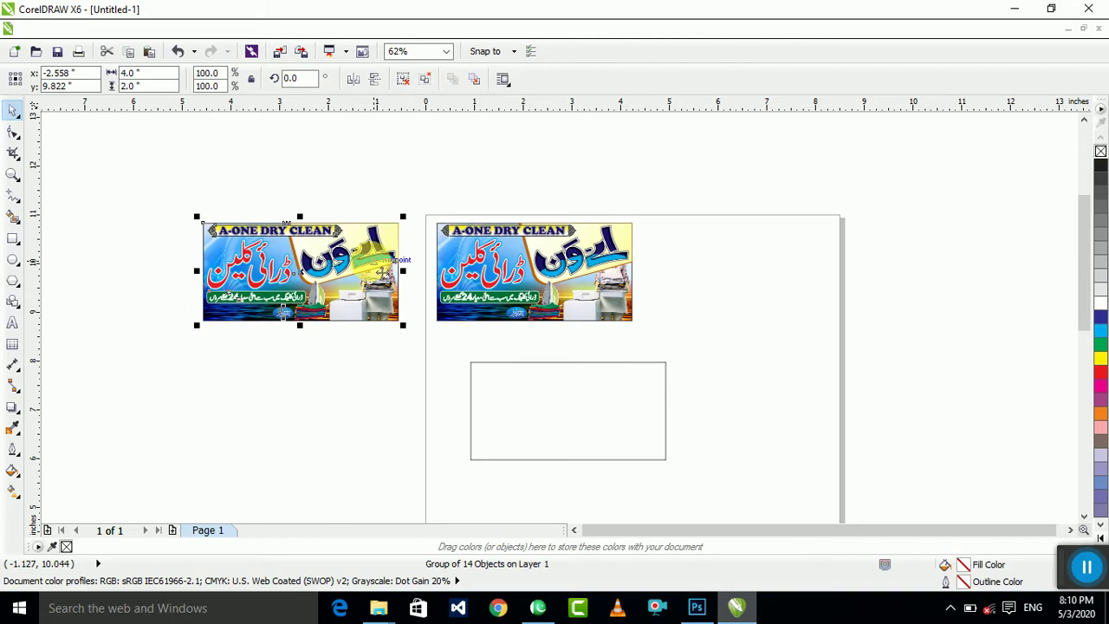
{"action": "left_click", "coordinate": [389, 217]}
{"action": "left_click", "coordinate": [205, 248]}
{"action": "right_click", "coordinate": [206, 249]}
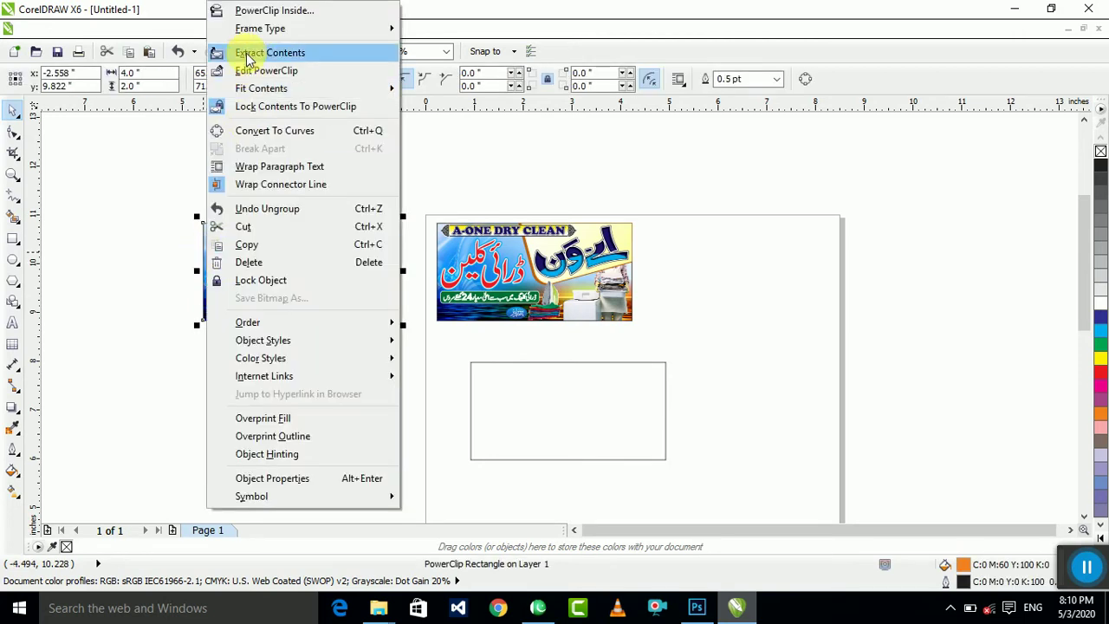
{"action": "left_click", "coordinate": [256, 53]}
Step: Move the sunset and blue background images out to the left of the banner copy, and the cartoon man beside the original banner
{"action": "left_click_drag", "start_coordinate": [199, 318], "coordinate": [50, 475]}
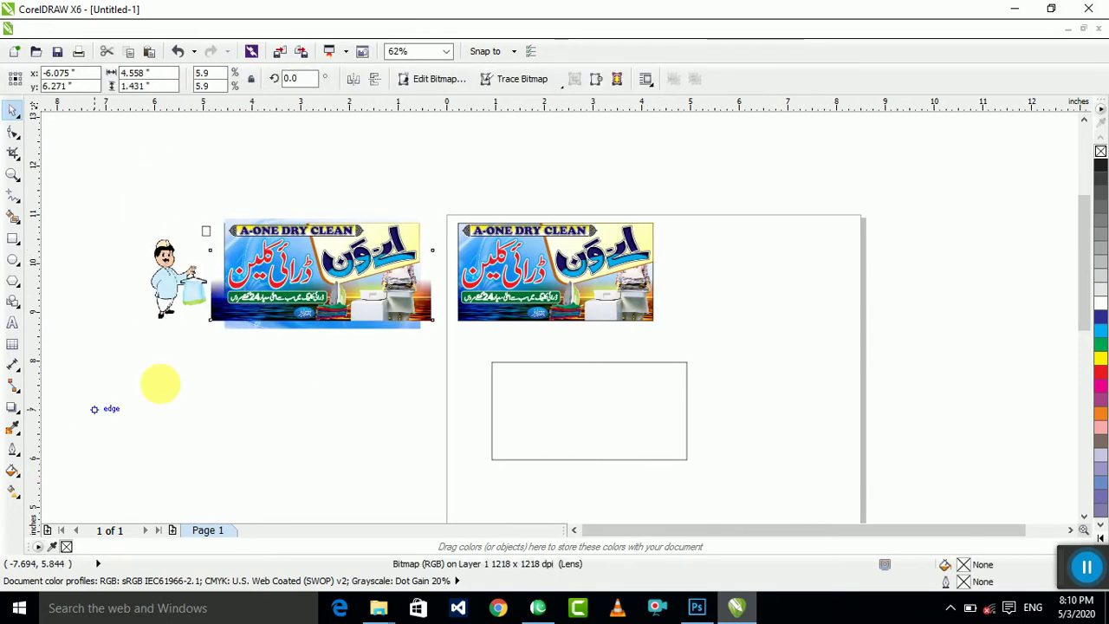
{"action": "left_click_drag", "start_coordinate": [240, 325], "coordinate": [72, 193]}
{"action": "left_click_drag", "start_coordinate": [177, 305], "coordinate": [743, 304]}
{"action": "scroll", "coordinate": [705, 283], "scroll_direction": "up", "scroll_amount": 2}
{"action": "scroll", "coordinate": [719, 290], "scroll_direction": "down", "scroll_amount": 2}
{"action": "left_click", "coordinate": [830, 334]}
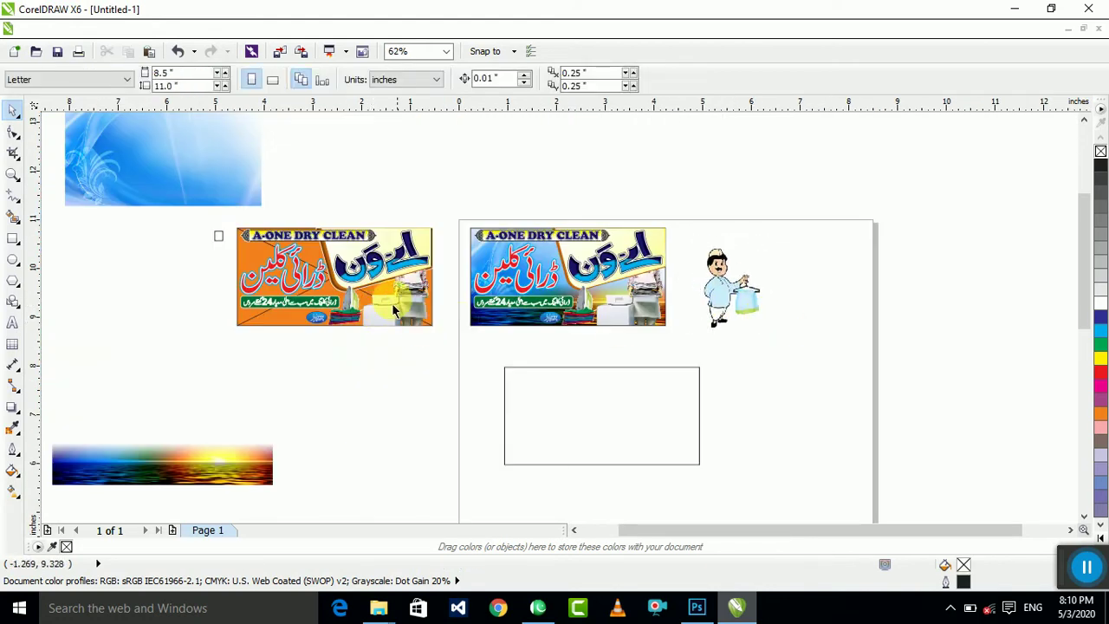
Step: Delete the small empty rectangle beside the banner copy and the orange PowerClip frame behind its artwork
{"action": "scroll", "coordinate": [774, 262], "scroll_direction": "up", "scroll_amount": 3}
{"action": "scroll", "coordinate": [817, 359], "scroll_direction": "down", "scroll_amount": 3}
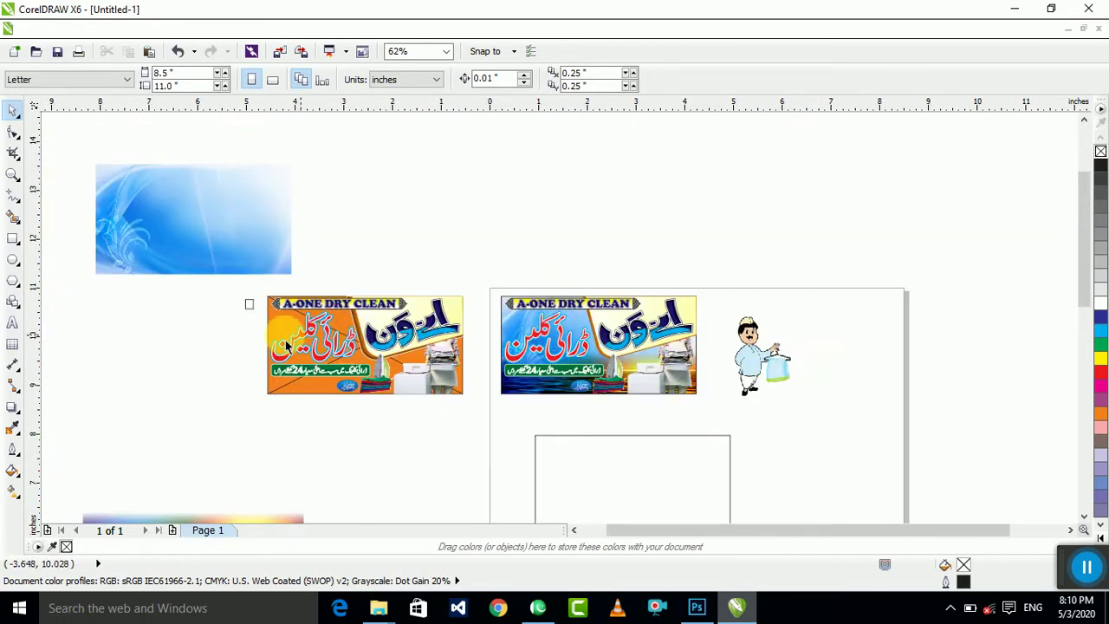
{"action": "left_click", "coordinate": [249, 303]}
{"action": "scroll", "coordinate": [256, 302], "scroll_direction": "up", "scroll_amount": 3}
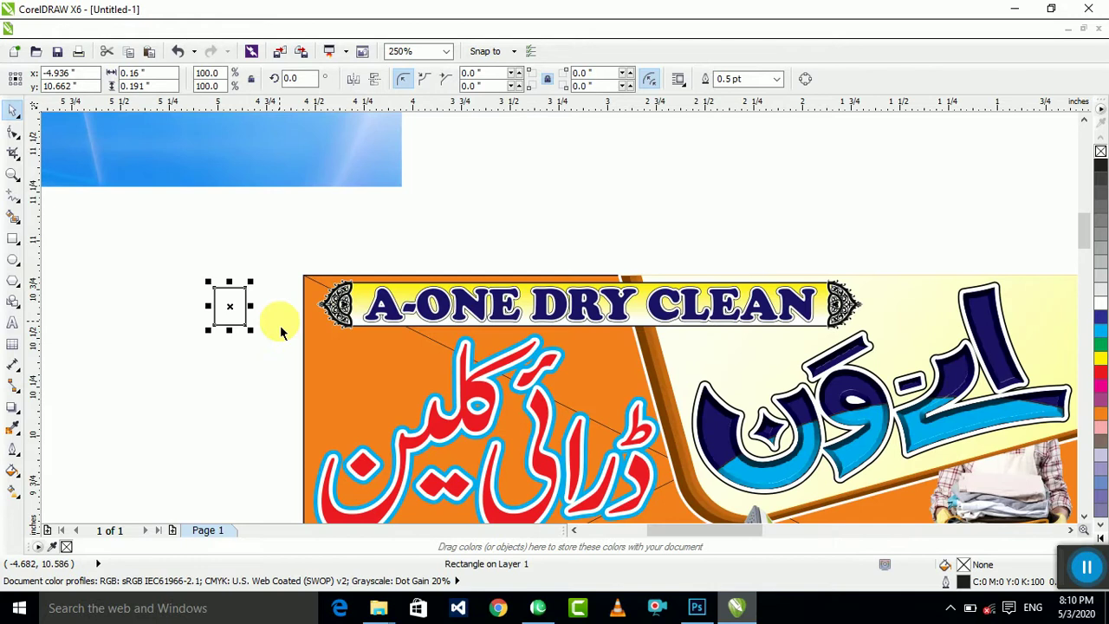
{"action": "left_click", "coordinate": [281, 332]}
{"action": "scroll", "coordinate": [358, 335], "scroll_direction": "down", "scroll_amount": 2}
{"action": "left_click", "coordinate": [359, 353]}
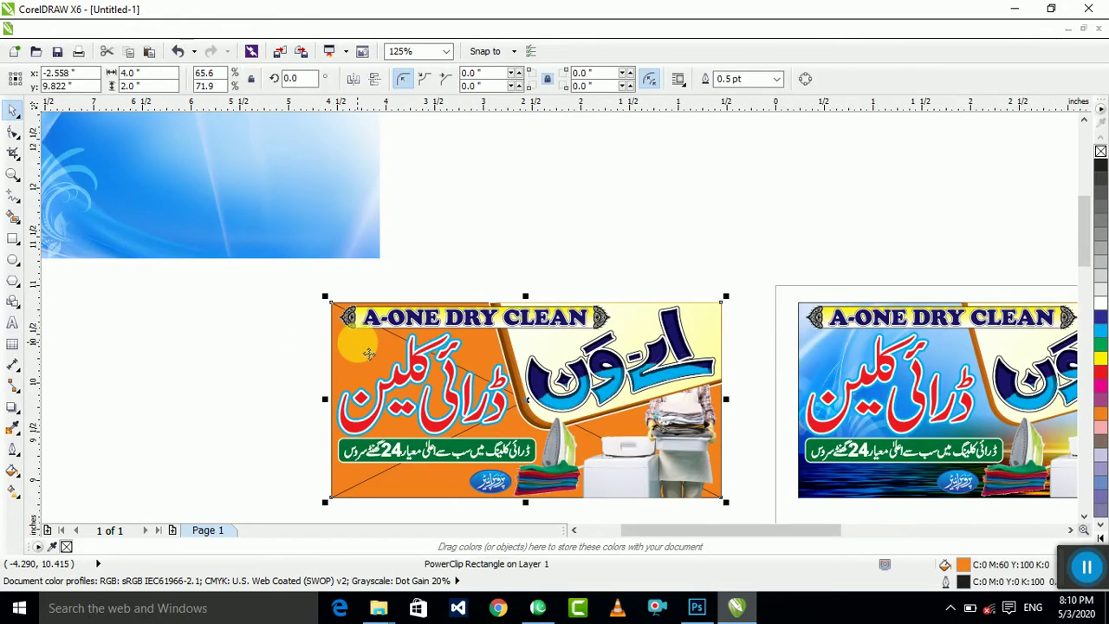
{"action": "key", "text": "Delete"}
Step: Move the A-ONE DRY CLEAN title strip above the rest of the banner copy's artwork
{"action": "left_click_drag", "start_coordinate": [648, 297], "coordinate": [291, 348]}
{"action": "left_click_drag", "start_coordinate": [508, 325], "coordinate": [607, 224]}
{"action": "left_click", "coordinate": [635, 288]}
{"action": "scroll", "coordinate": [536, 337], "scroll_direction": "down", "scroll_amount": 2}
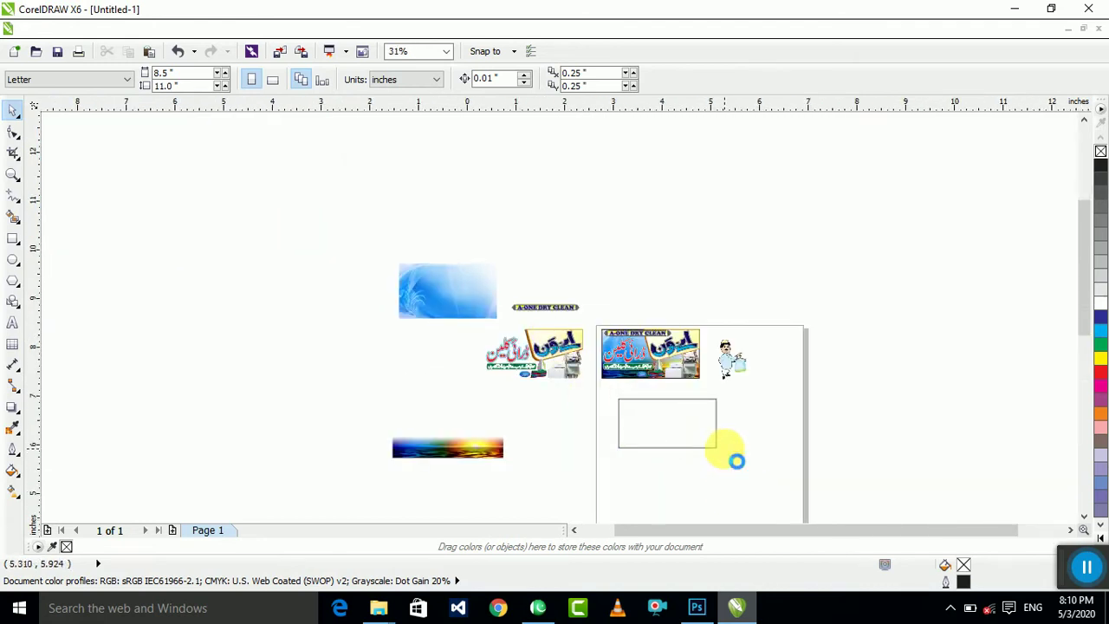
{"action": "scroll", "coordinate": [733, 460], "scroll_direction": "up", "scroll_amount": 1}
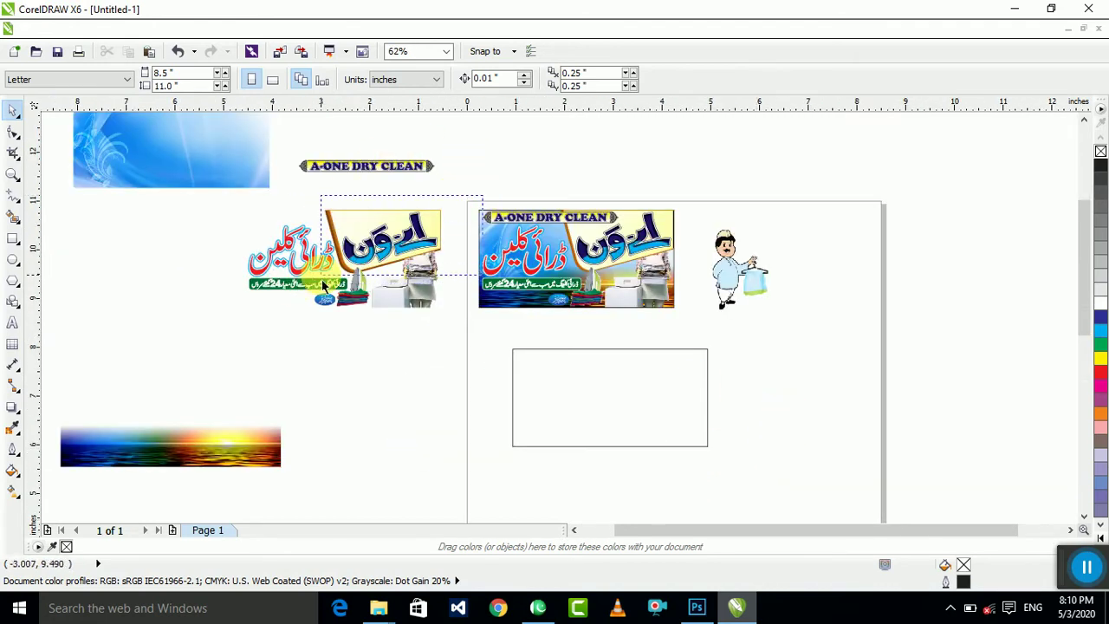
Step: Move the cream panel with the blue Urdu lettering to the right of the blank 4 by 2 inch rectangle
{"action": "left_click_drag", "start_coordinate": [322, 282], "coordinate": [321, 282]}
{"action": "left_click_drag", "start_coordinate": [387, 254], "coordinate": [804, 397]}
{"action": "scroll", "coordinate": [867, 412], "scroll_direction": "up", "scroll_amount": 1}
{"action": "left_click", "coordinate": [856, 403]}
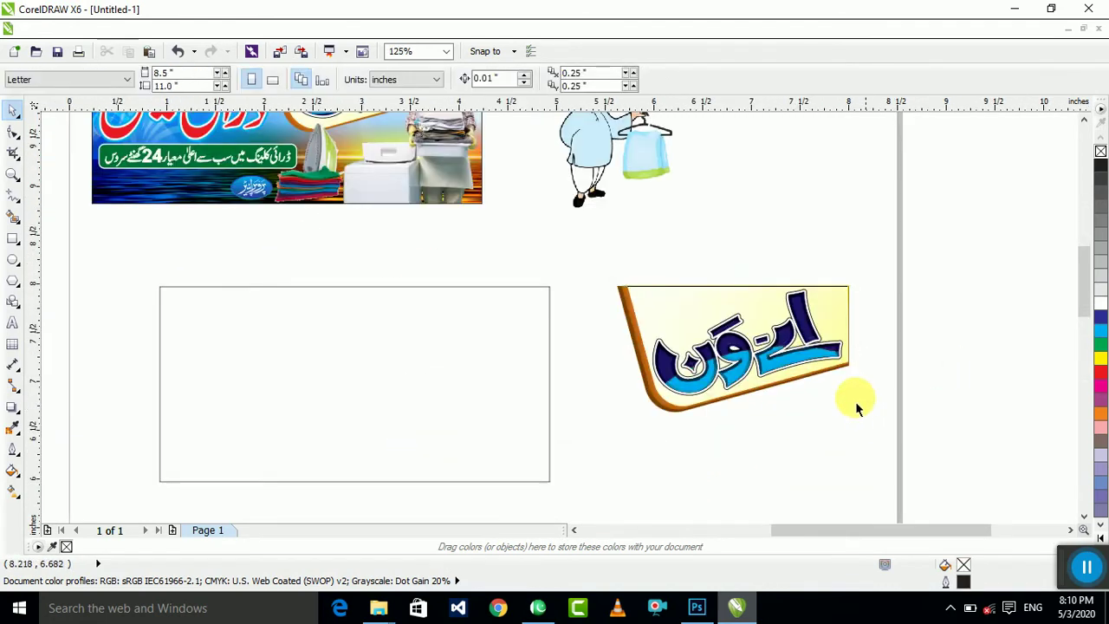
Step: Straighten the blue Urdu lettering by setting its rotation angle to 0
{"action": "left_click_drag", "start_coordinate": [911, 235], "coordinate": [645, 442]}
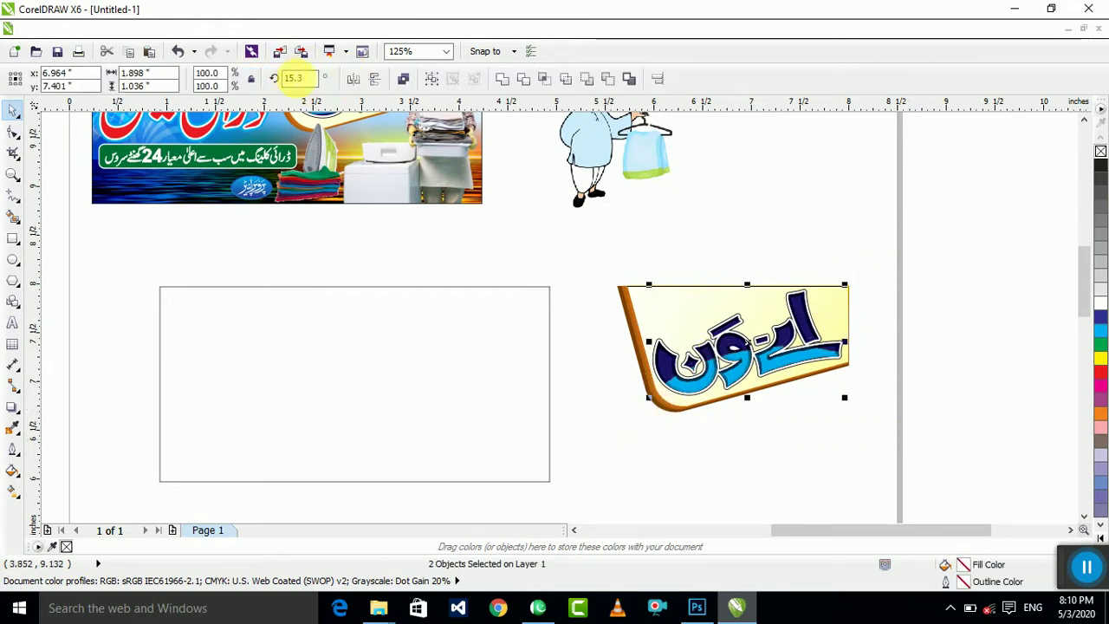
{"action": "left_click_drag", "start_coordinate": [306, 78], "coordinate": [167, 78]}
{"action": "type", "text": "0"}
{"action": "key", "text": "Return"}
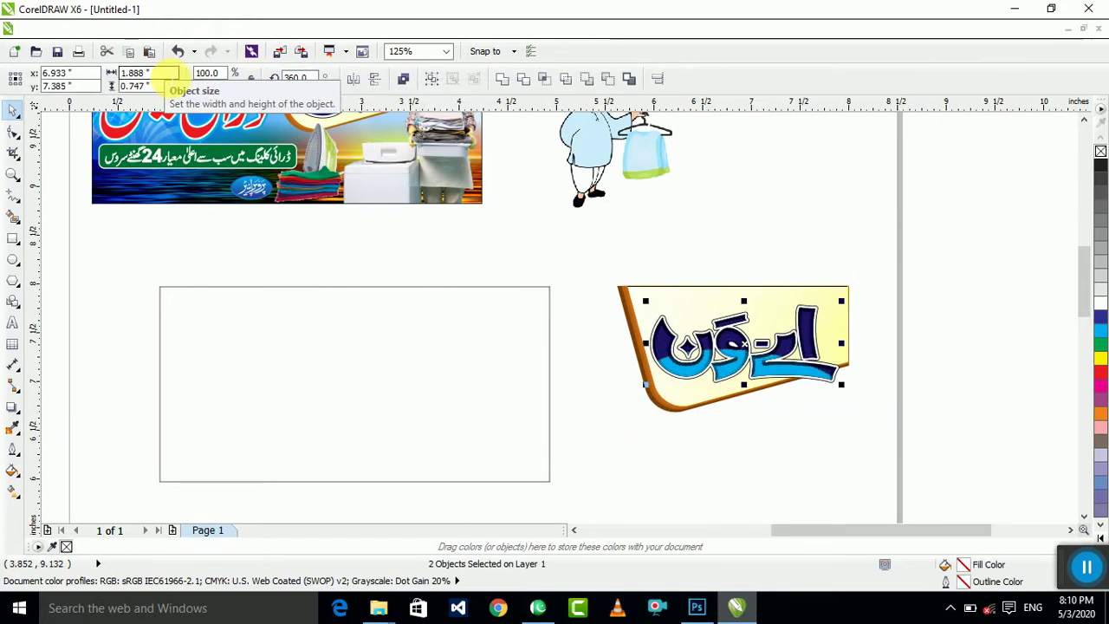
Step: Move the straightened Urdu lettering above the cream panel and delete the panel with its brown border
{"action": "left_click_drag", "start_coordinate": [892, 267], "coordinate": [642, 437]}
{"action": "left_click_drag", "start_coordinate": [734, 354], "coordinate": [778, 219]}
{"action": "left_click", "coordinate": [765, 344]}
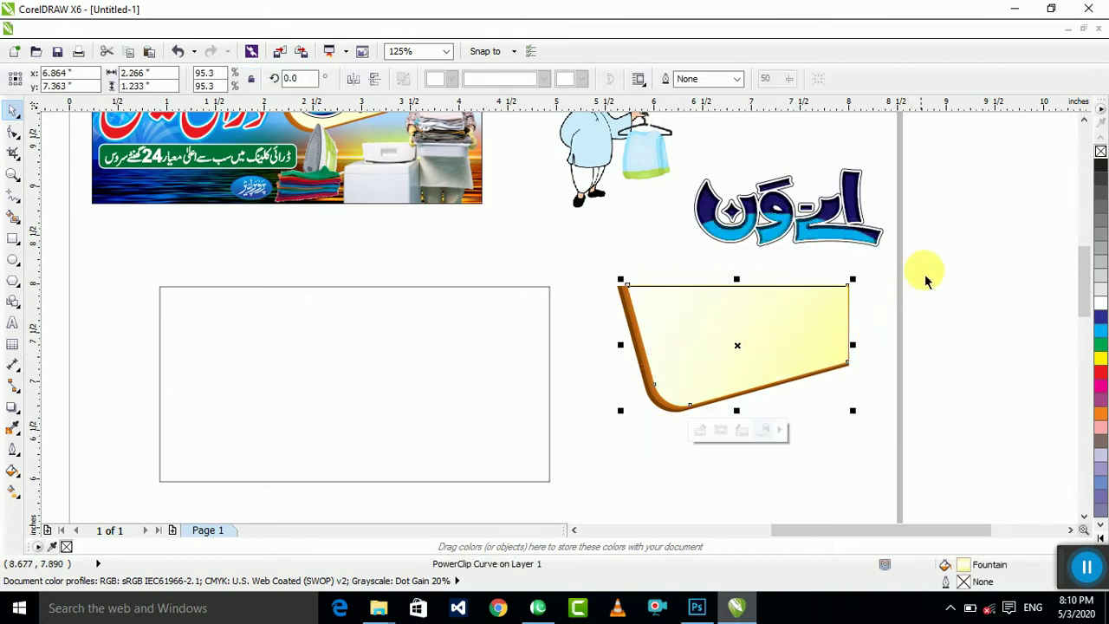
{"action": "left_click_drag", "start_coordinate": [934, 266], "coordinate": [574, 437]}
{"action": "key", "text": "Delete"}
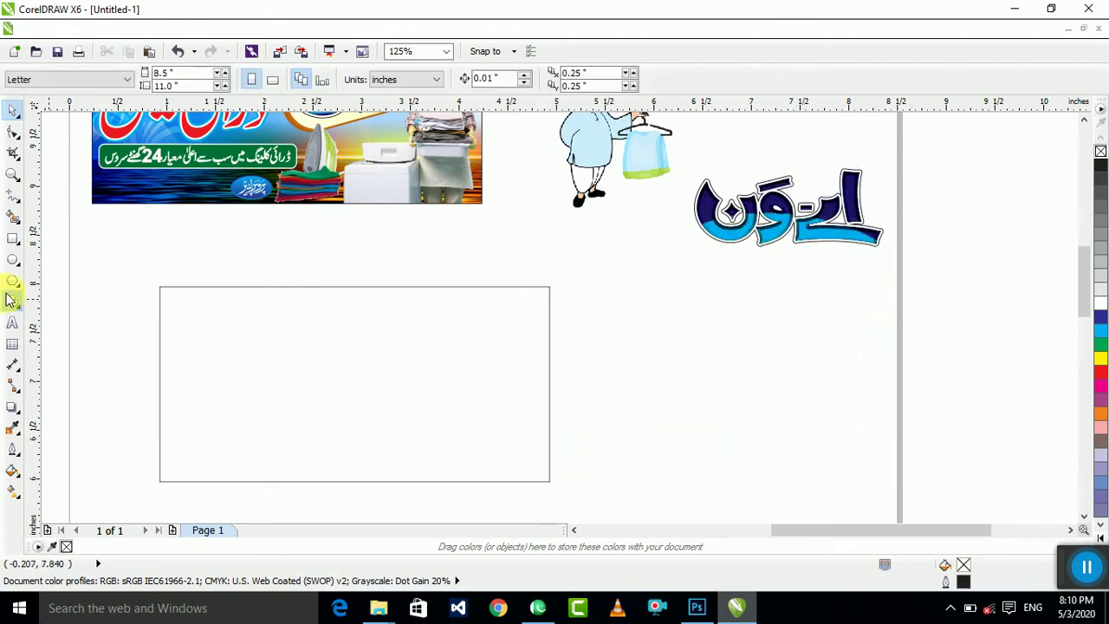
Step: Draw a rectangle about 2.83 by 1.7 inches over the blank banner's upper-right corner and round its corners to about 0.22 inches
{"action": "left_click", "coordinate": [12, 240]}
{"action": "left_click_drag", "start_coordinate": [630, 220], "coordinate": [380, 386]}
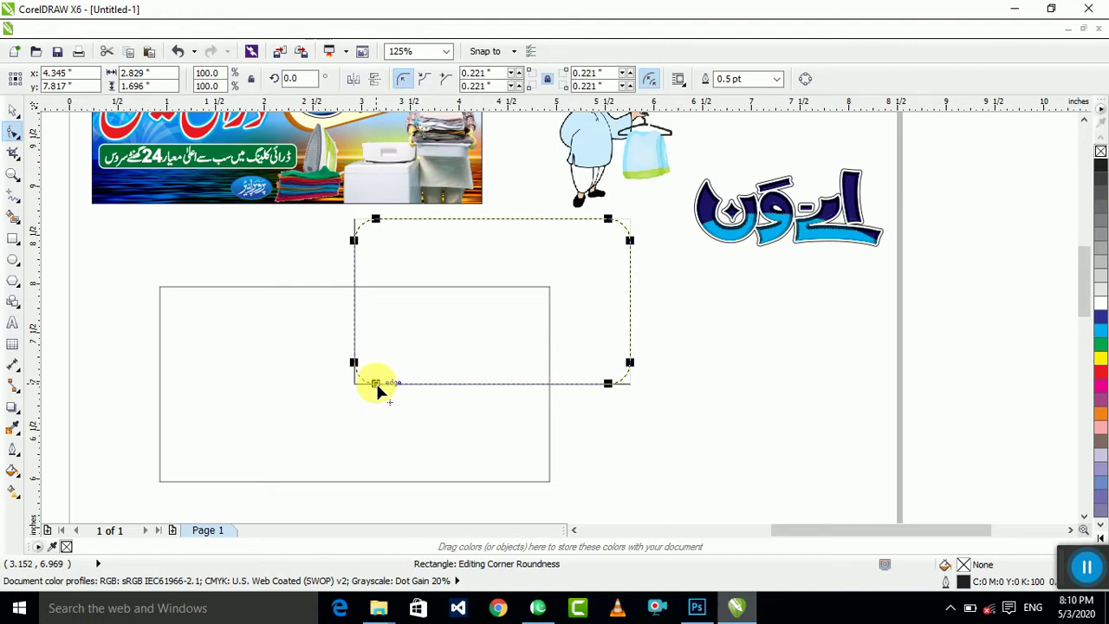
{"action": "left_click", "coordinate": [8, 115]}
Step: Group the blue Urdu lettering, place it inside the overlap of the two rectangles and scale it to about 94%
{"action": "left_click_drag", "start_coordinate": [924, 149], "coordinate": [645, 296]}
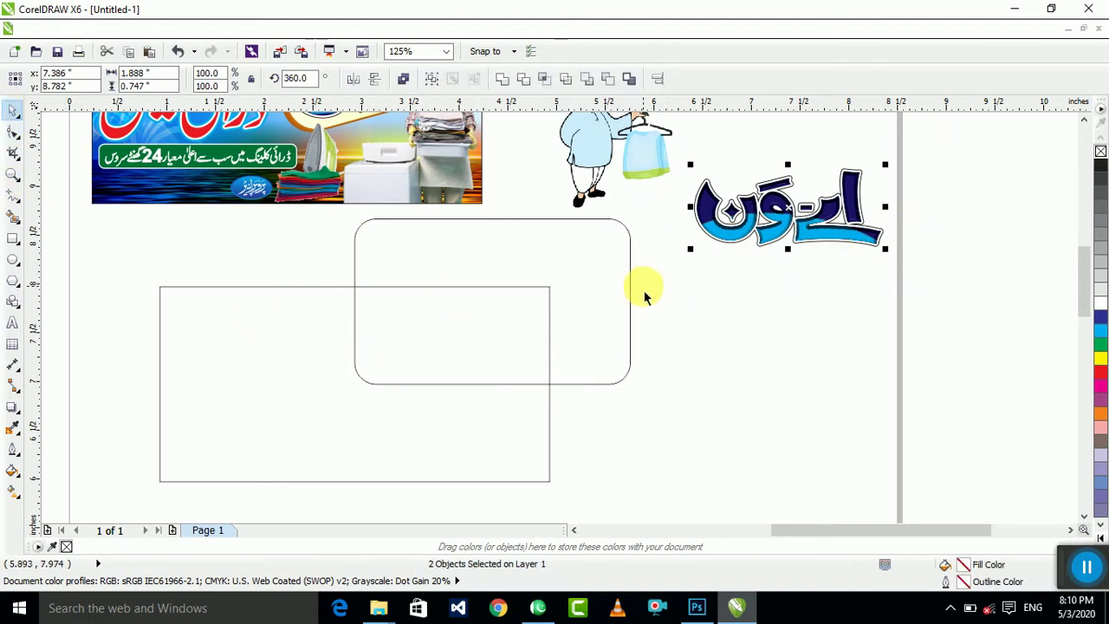
{"action": "key", "text": "ctrl+g"}
{"action": "left_click_drag", "start_coordinate": [871, 221], "coordinate": [520, 366]}
{"action": "left_click_drag", "start_coordinate": [538, 291], "coordinate": [536, 313]}
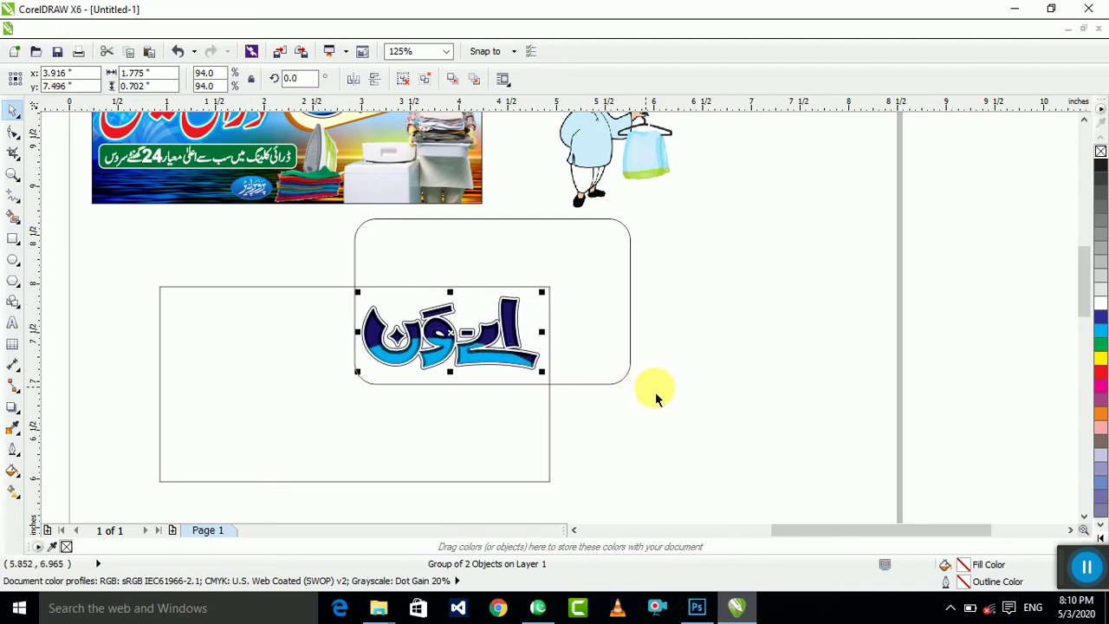
Step: Rotate the rounded rectangle and Urdu lettering together by about 11.8 degrees and nudge them slightly left
{"action": "left_click_drag", "start_coordinate": [711, 439], "coordinate": [297, 203]}
{"action": "left_click", "coordinate": [557, 297]}
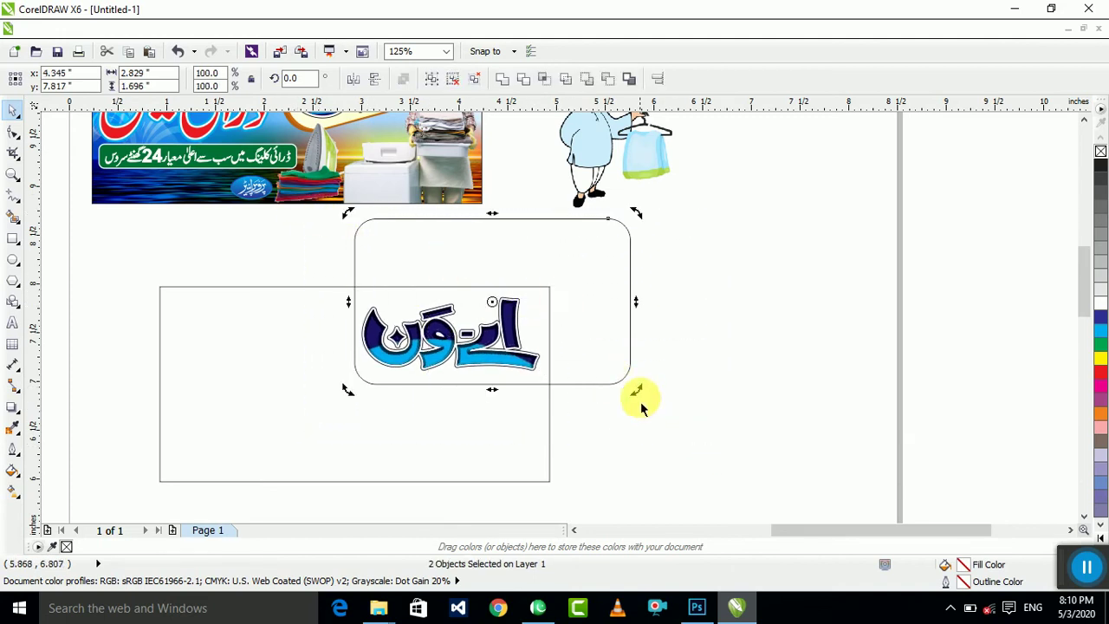
{"action": "left_click_drag", "start_coordinate": [638, 395], "coordinate": [656, 398]}
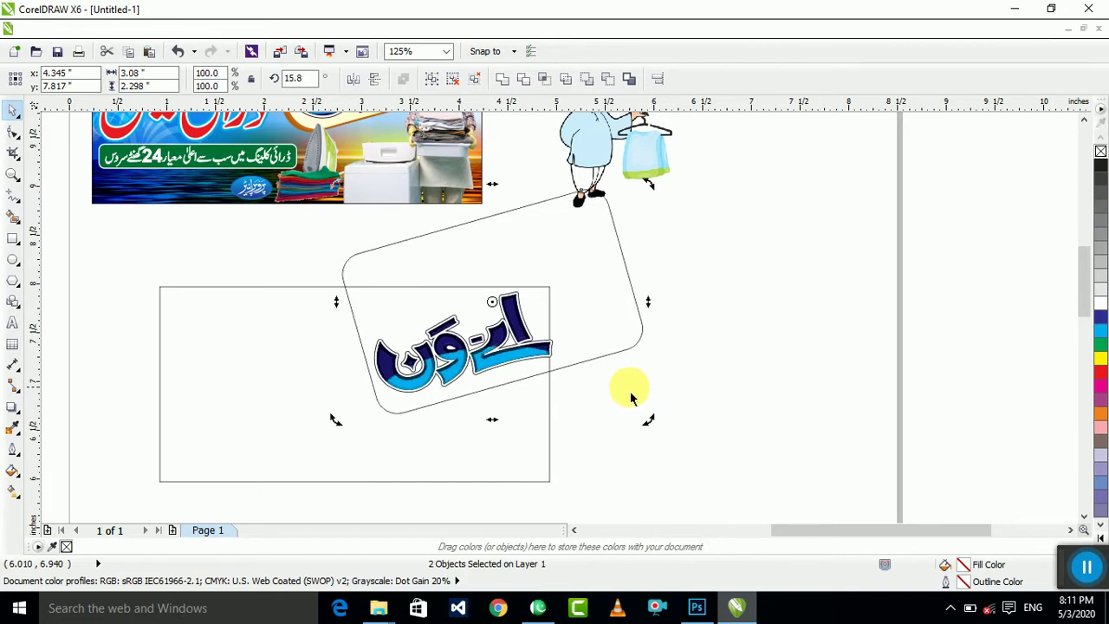
{"action": "key", "text": "ctrl+z"}
{"action": "key", "text": "Left"}
{"action": "key", "text": "Left"}
{"action": "key", "text": "Left"}
{"action": "key", "text": "Left"}
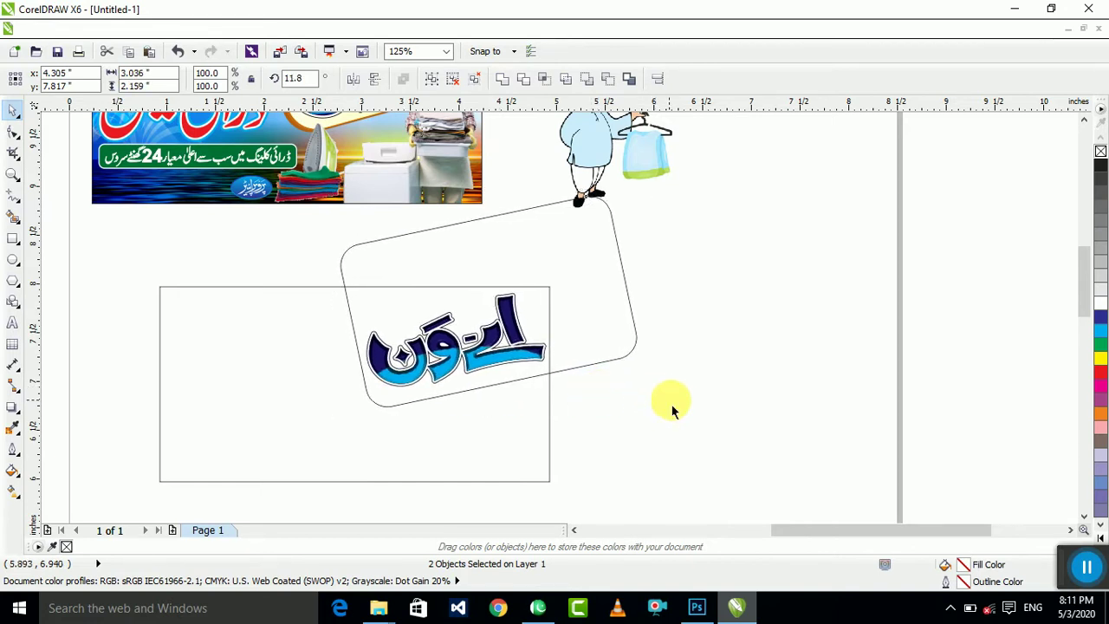
Step: Compare the tilted panel with the original banner and slightly enlarge the rounded rectangle and lettering together
{"action": "scroll", "coordinate": [676, 407], "scroll_direction": "down", "scroll_amount": 2}
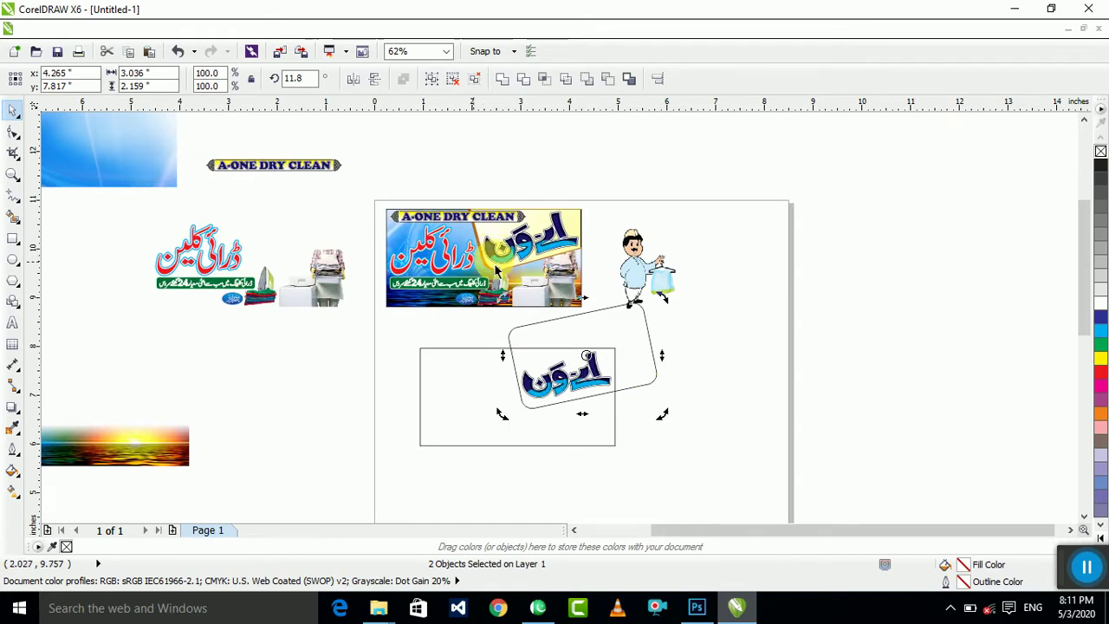
{"action": "scroll", "coordinate": [569, 407], "scroll_direction": "up", "scroll_amount": 2}
{"action": "left_click", "coordinate": [451, 418]}
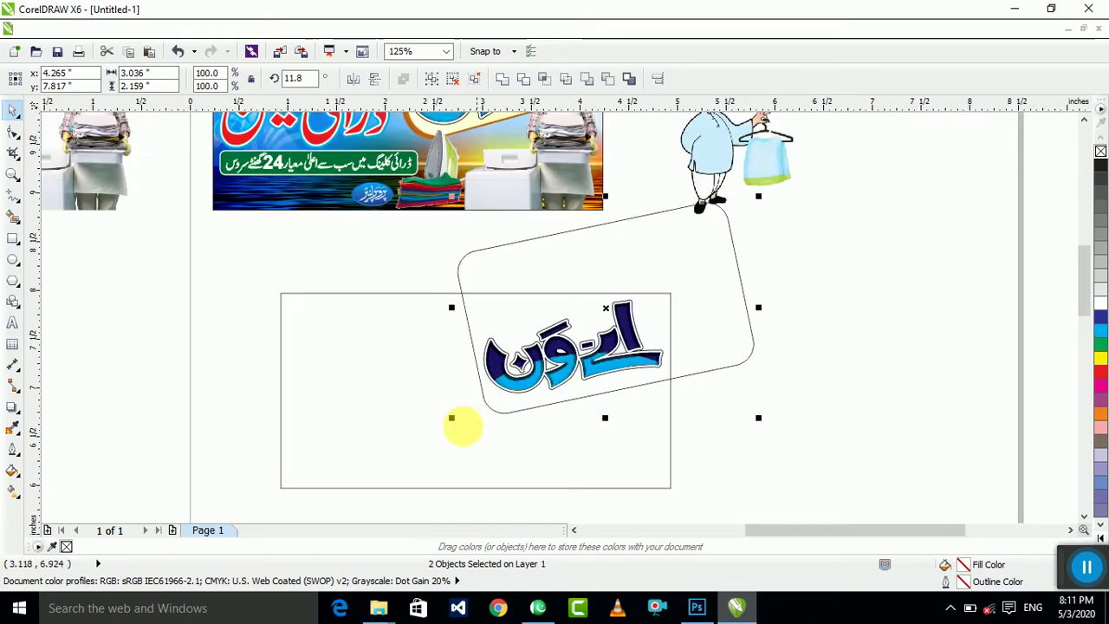
{"action": "left_click_drag", "start_coordinate": [452, 420], "coordinate": [448, 422]}
{"action": "left_click", "coordinate": [760, 435]}
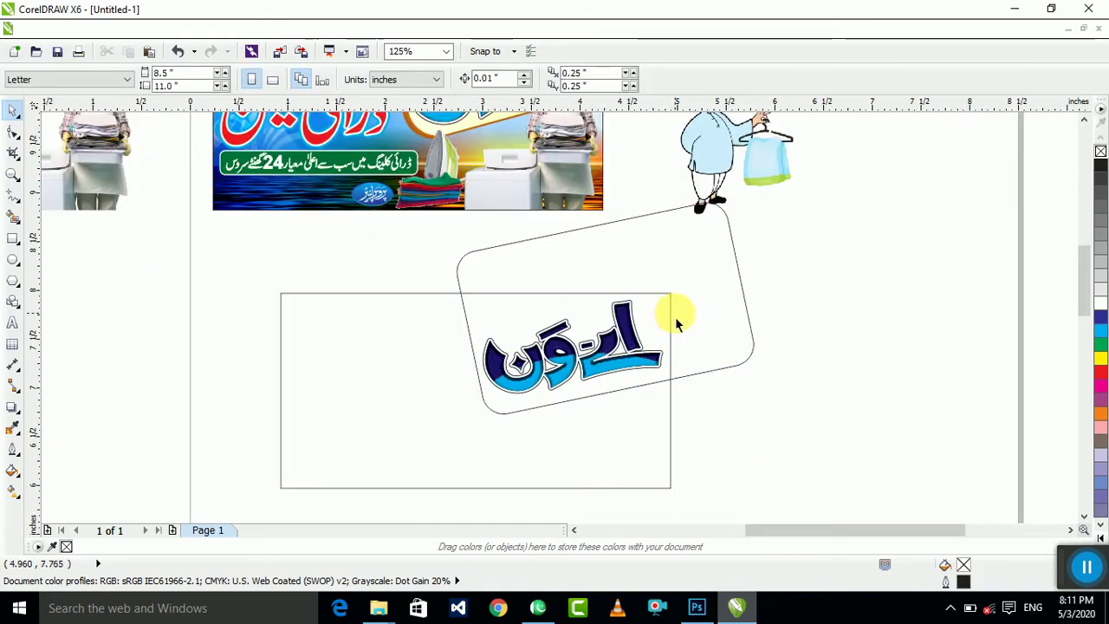
Step: Intersect the blank banner frame with the tilted rounded rectangle, deleting the rounded rectangle, and move the Urdu lettering clear of the frame
{"action": "left_click", "coordinate": [675, 377]}
{"action": "left_click", "coordinate": [619, 452]}
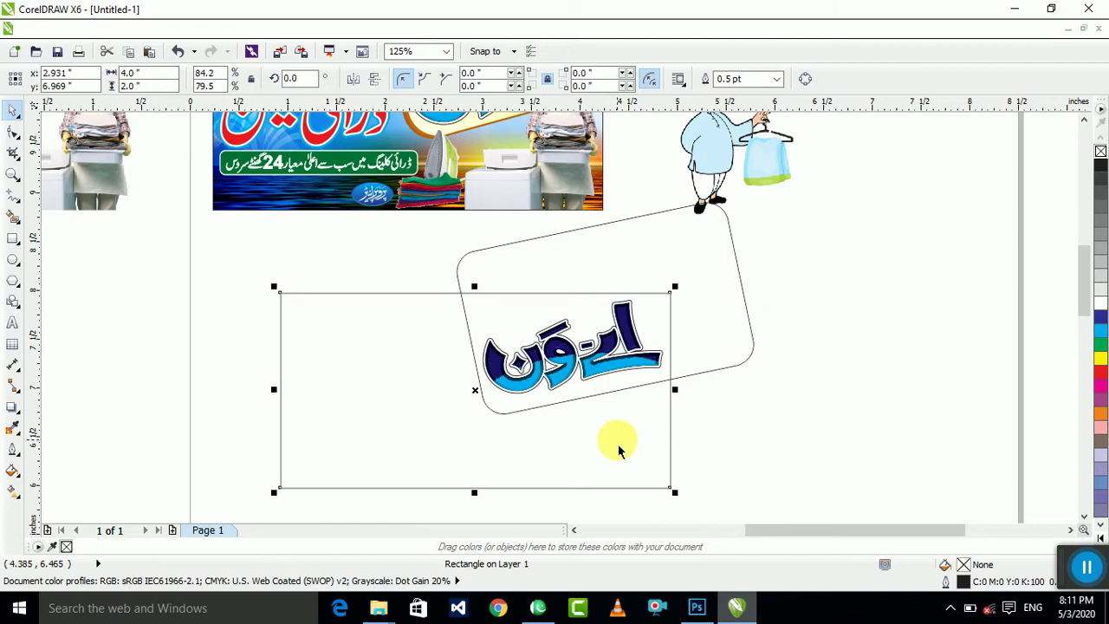
{"action": "left_click", "coordinate": [737, 312], "text": "shift"}
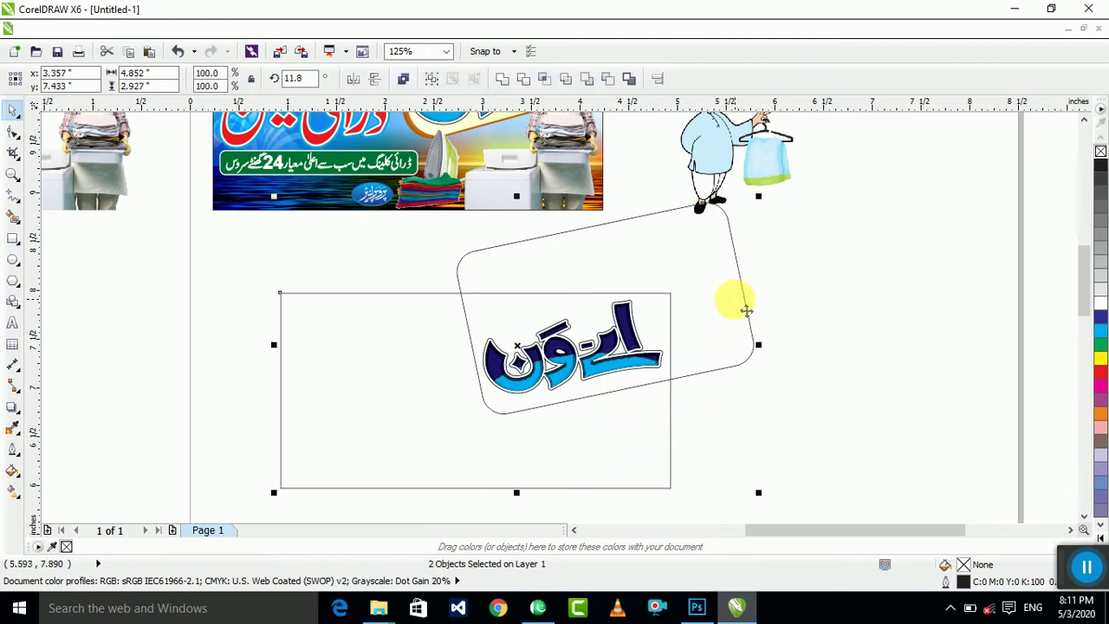
{"action": "left_click", "coordinate": [542, 78]}
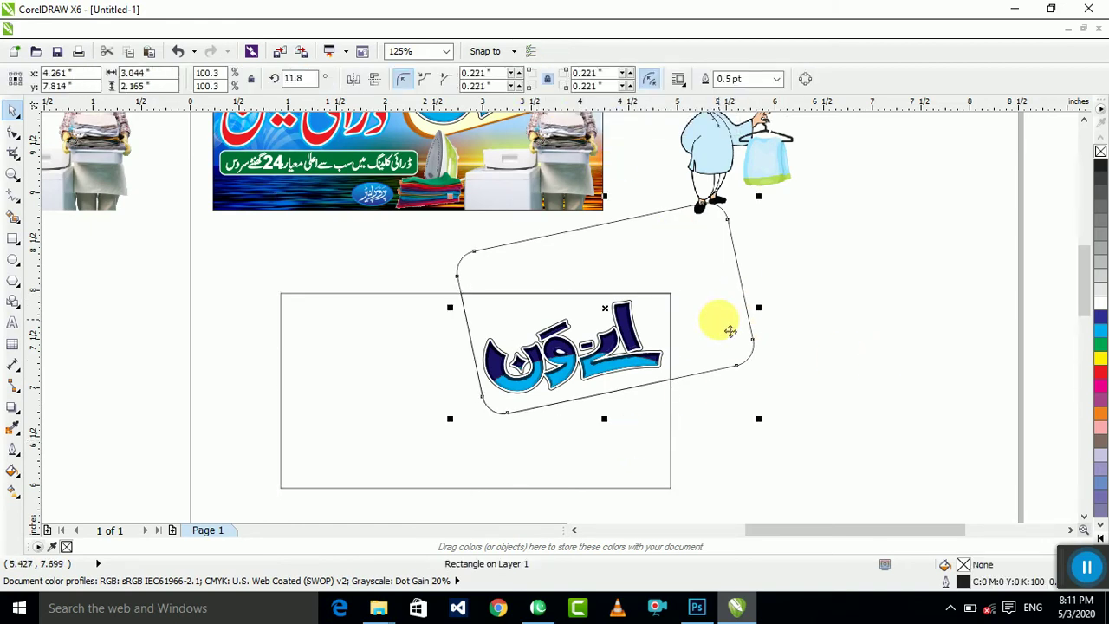
{"action": "key", "text": "Delete"}
{"action": "left_click_drag", "start_coordinate": [747, 255], "coordinate": [468, 444]}
{"action": "left_click_drag", "start_coordinate": [520, 372], "coordinate": [762, 378]}
Step: Colour the intersected corner panel's fill and outline orange and add a white copy scaled to 98.6%, anchored at its upper-right corner
{"action": "left_click", "coordinate": [528, 381]}
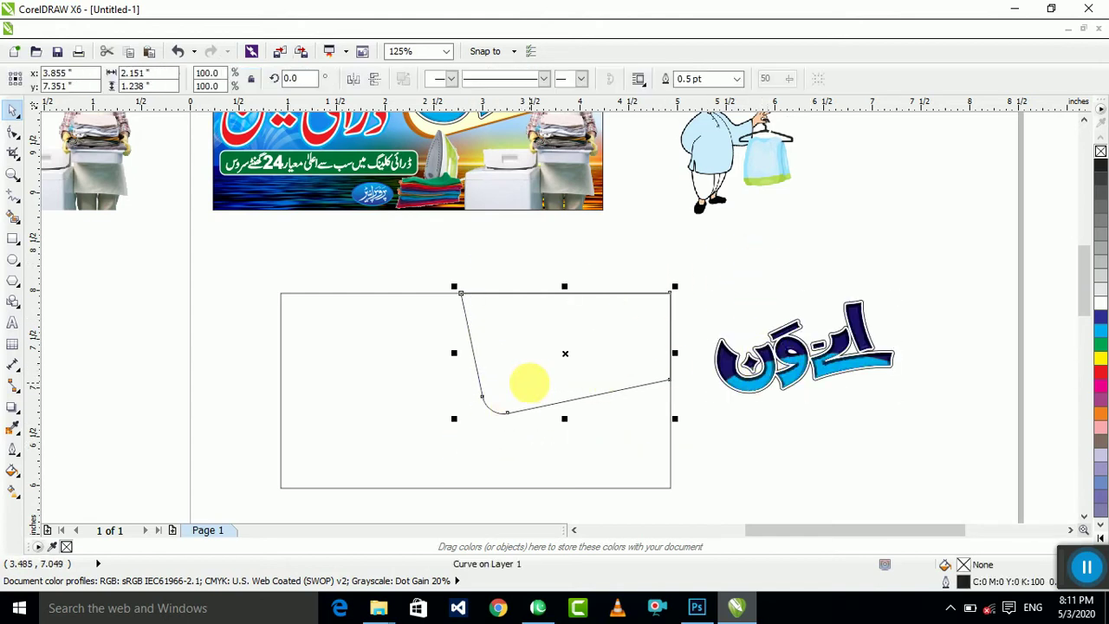
{"action": "left_click", "coordinate": [1098, 421]}
{"action": "scroll", "coordinate": [459, 420], "scroll_direction": "up", "scroll_amount": 2}
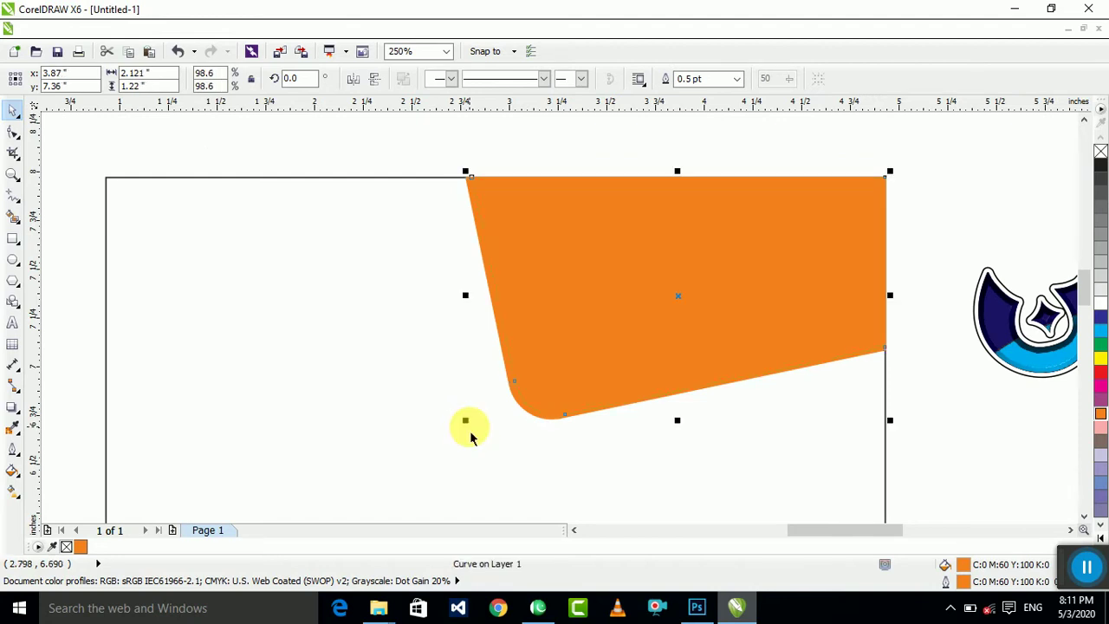
{"action": "left_click", "coordinate": [1098, 305]}
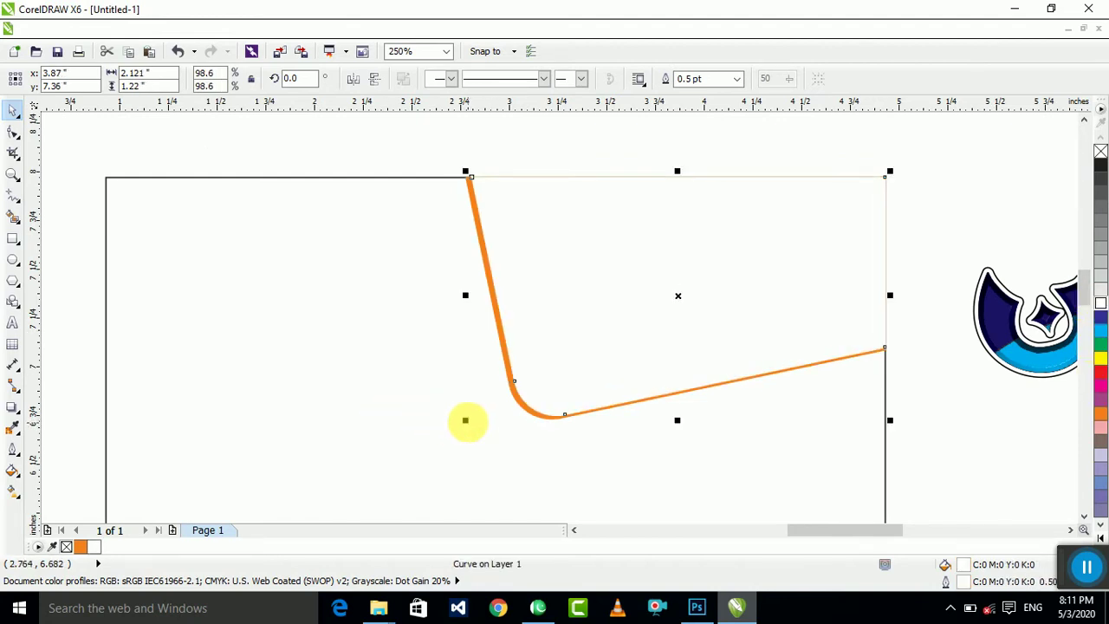
Step: Add two more nested panel copies anchored at the upper-right corner: an orange one at 97.4% and a white one at 96.3%
{"action": "left_click_drag", "start_coordinate": [465, 420], "coordinate": [482, 432]}
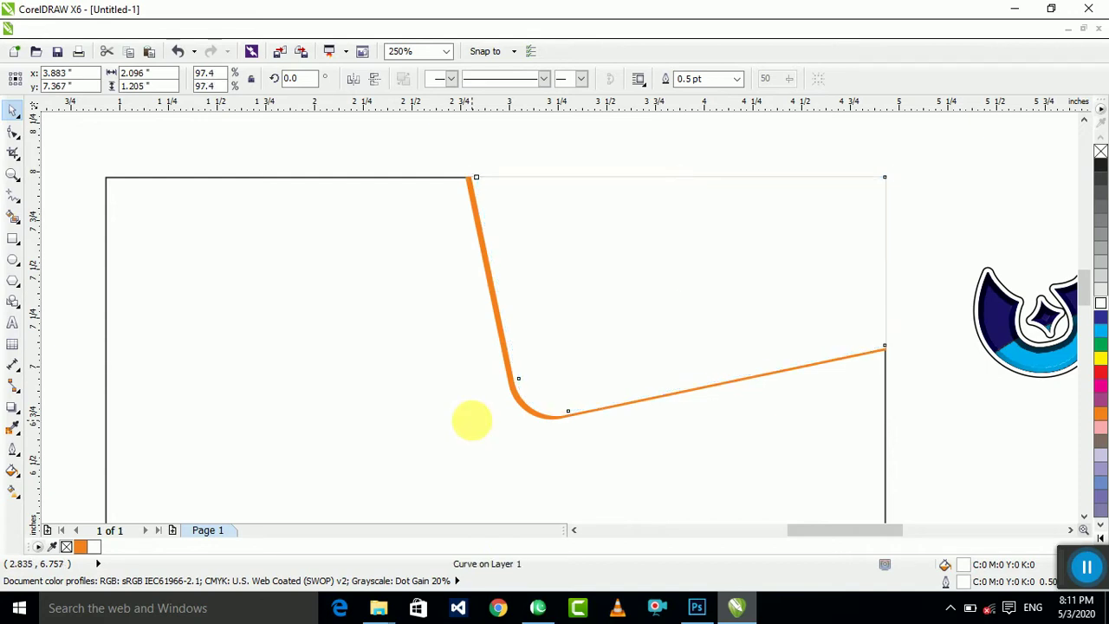
{"action": "left_click", "coordinate": [1100, 414]}
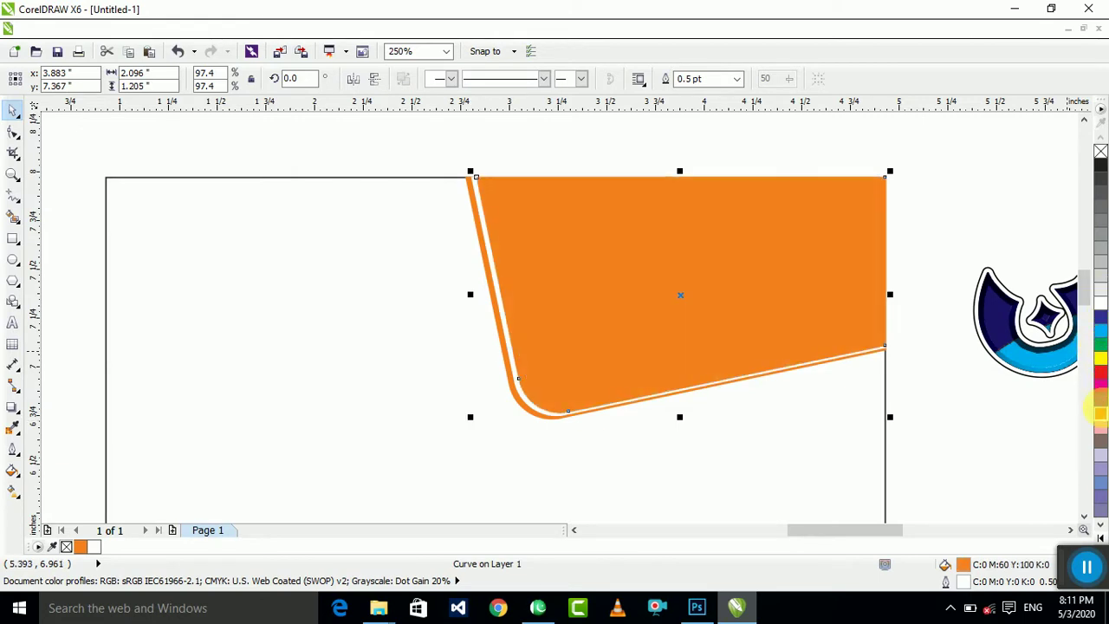
{"action": "left_click", "coordinate": [1101, 303]}
Step: Ungroup the original banner and select its pale yellow corner panel to compare it with the new one
{"action": "scroll", "coordinate": [429, 414], "scroll_direction": "down", "scroll_amount": 2}
{"action": "left_click", "coordinate": [491, 277]}
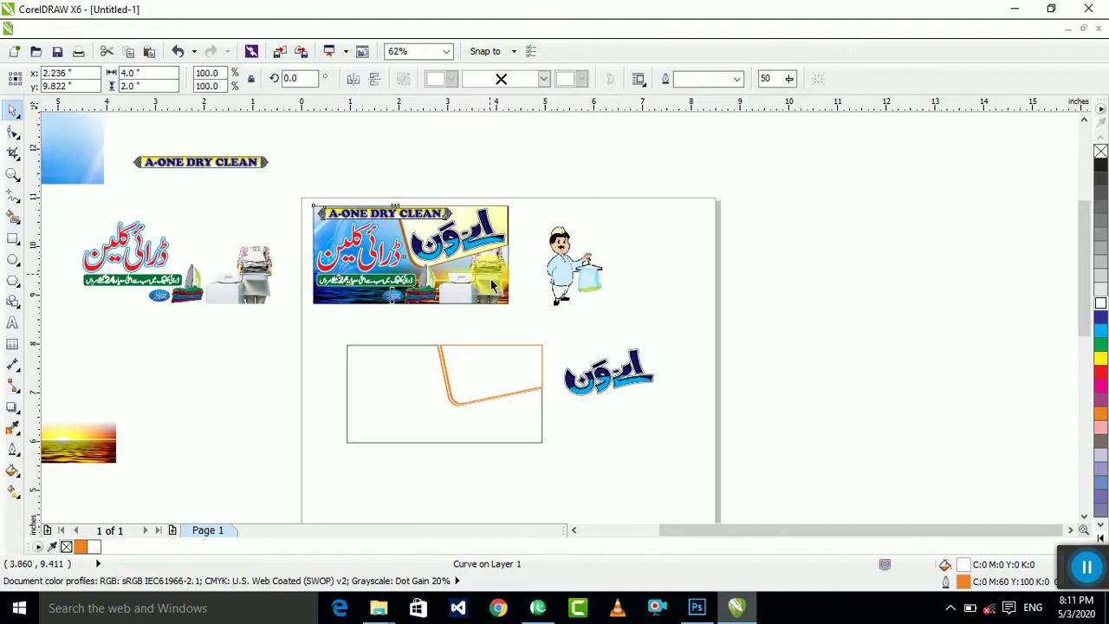
{"action": "scroll", "coordinate": [492, 371], "scroll_direction": "up", "scroll_amount": 1}
{"action": "left_click", "coordinate": [537, 359]}
{"action": "scroll", "coordinate": [535, 351], "scroll_direction": "down", "scroll_amount": 2}
{"action": "left_click", "coordinate": [272, 359]}
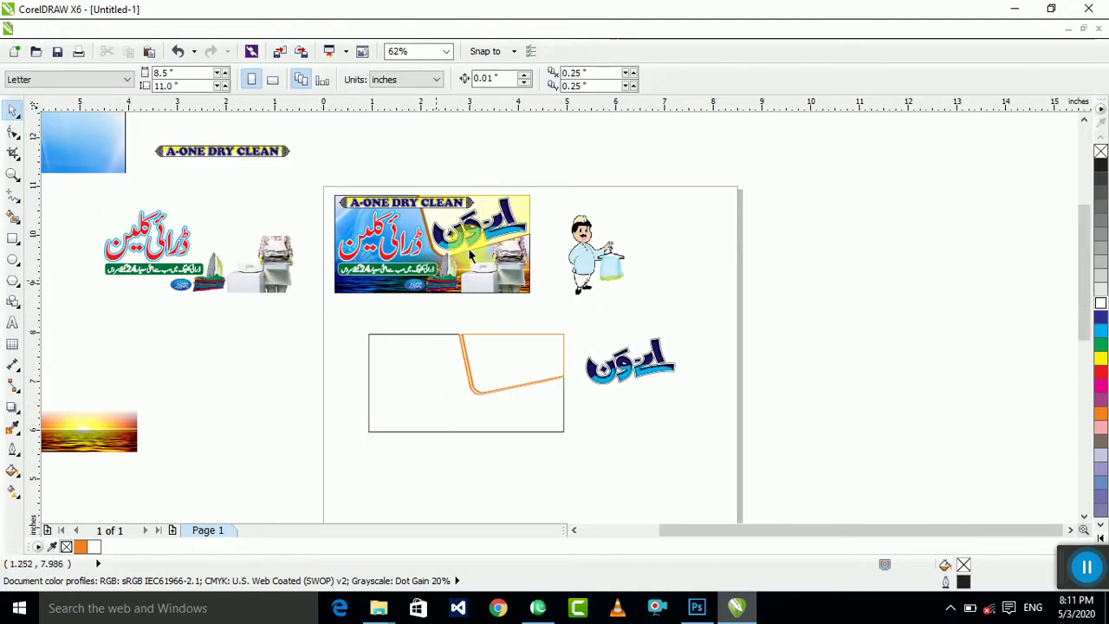
{"action": "left_click", "coordinate": [487, 218]}
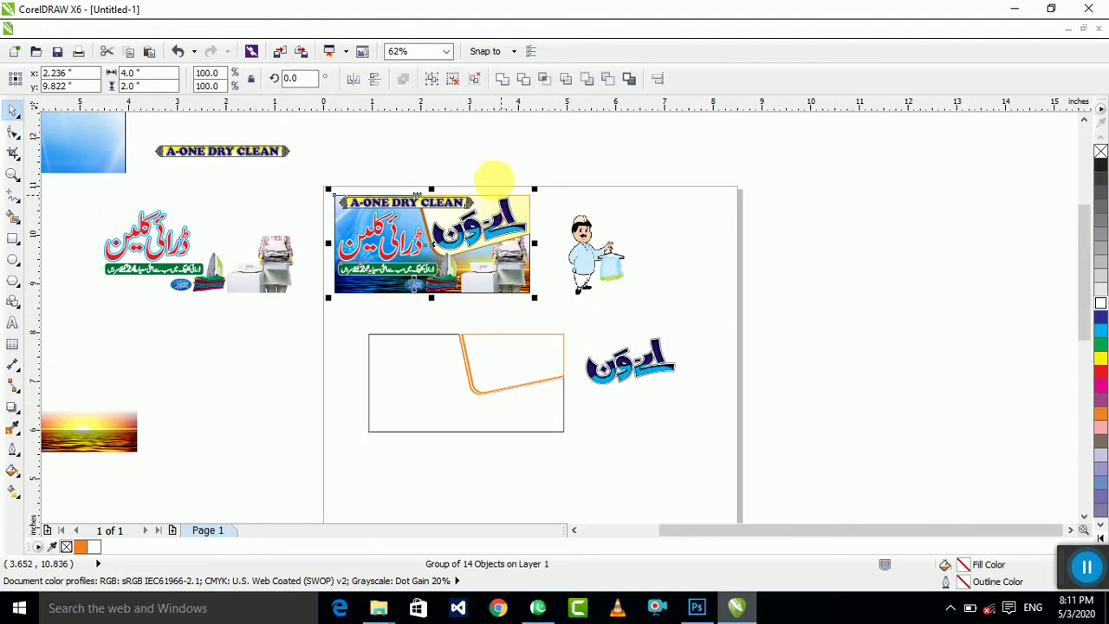
{"action": "key", "text": "ctrl+u"}
{"action": "left_click", "coordinate": [489, 179]}
{"action": "left_click", "coordinate": [475, 209]}
{"action": "scroll", "coordinate": [477, 219], "scroll_direction": "up", "scroll_amount": 2}
{"action": "scroll", "coordinate": [525, 208], "scroll_direction": "down", "scroll_amount": 1}
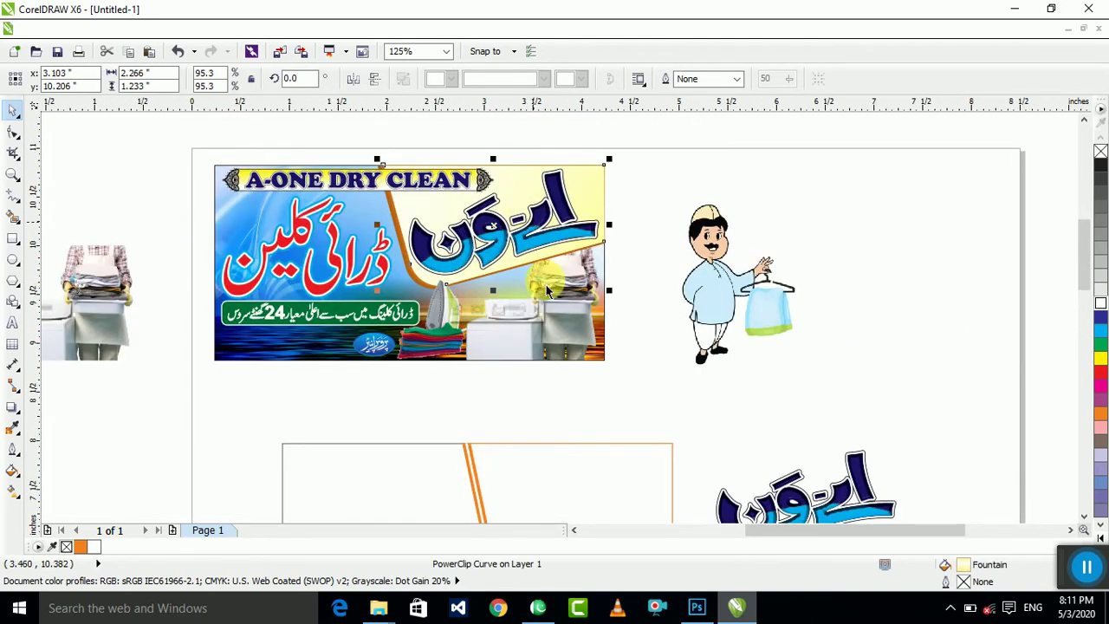
Step: Apply a linear yellow-to-white gradient to the innermost new panel, running from beyond its upper-right corner to its lower-left corner
{"action": "left_click", "coordinate": [593, 512]}
{"action": "scroll", "coordinate": [596, 512], "scroll_direction": "up", "scroll_amount": 1}
{"action": "scroll", "coordinate": [562, 325], "scroll_direction": "down", "scroll_amount": 1}
{"action": "key", "text": "g"}
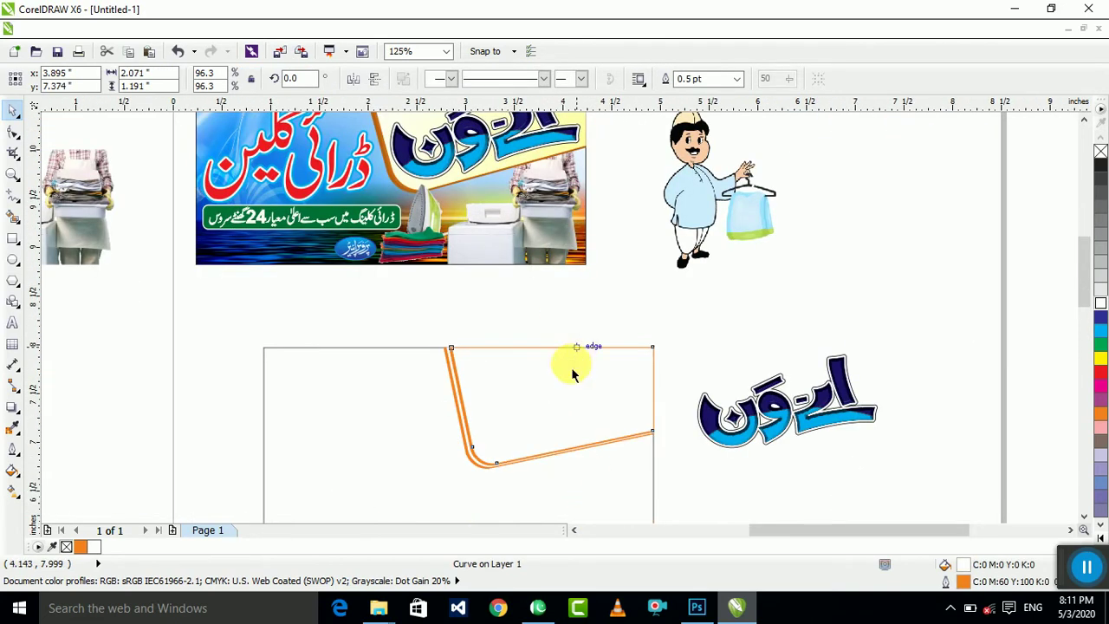
{"action": "left_click_drag", "start_coordinate": [649, 350], "coordinate": [468, 447]}
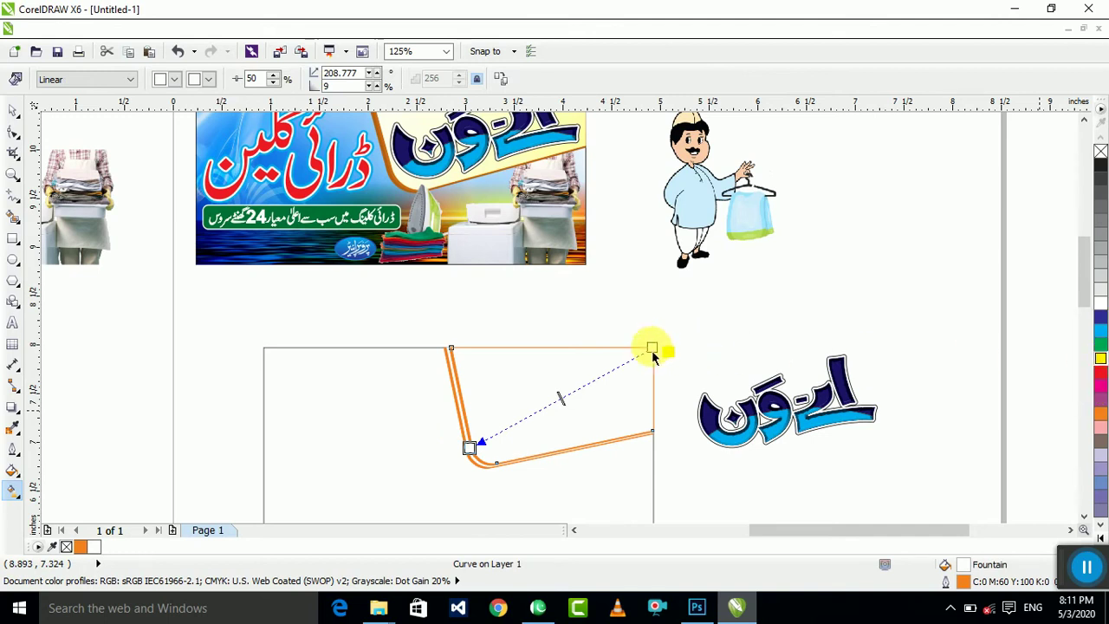
{"action": "left_click_drag", "start_coordinate": [654, 356], "coordinate": [751, 293]}
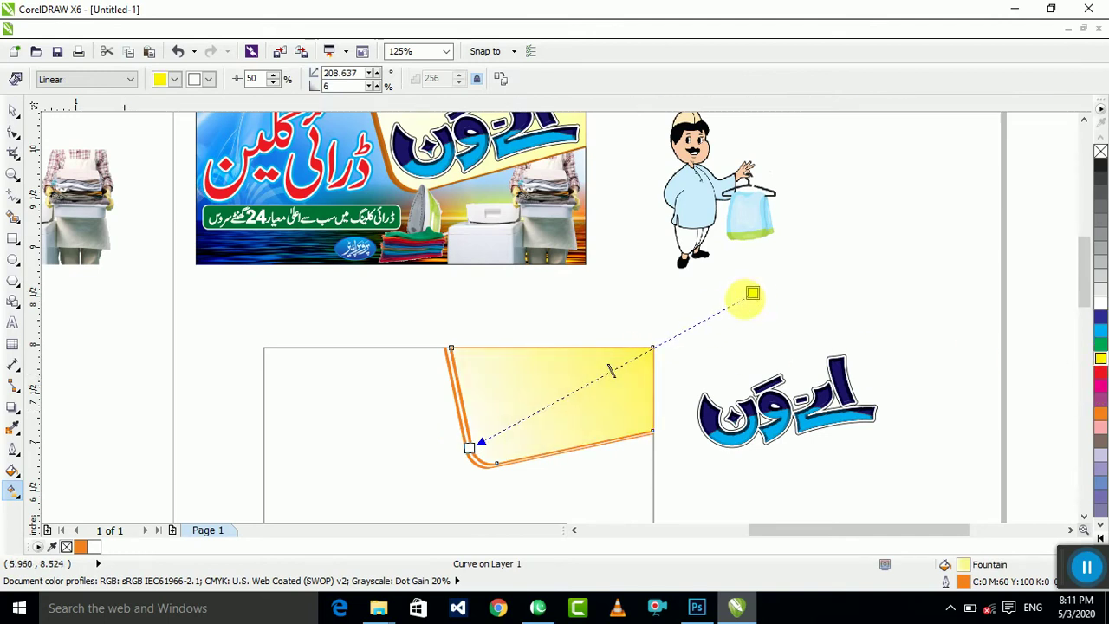
{"action": "left_click_drag", "start_coordinate": [1099, 312], "coordinate": [473, 448]}
{"action": "scroll", "coordinate": [659, 417], "scroll_direction": "down", "scroll_amount": 1}
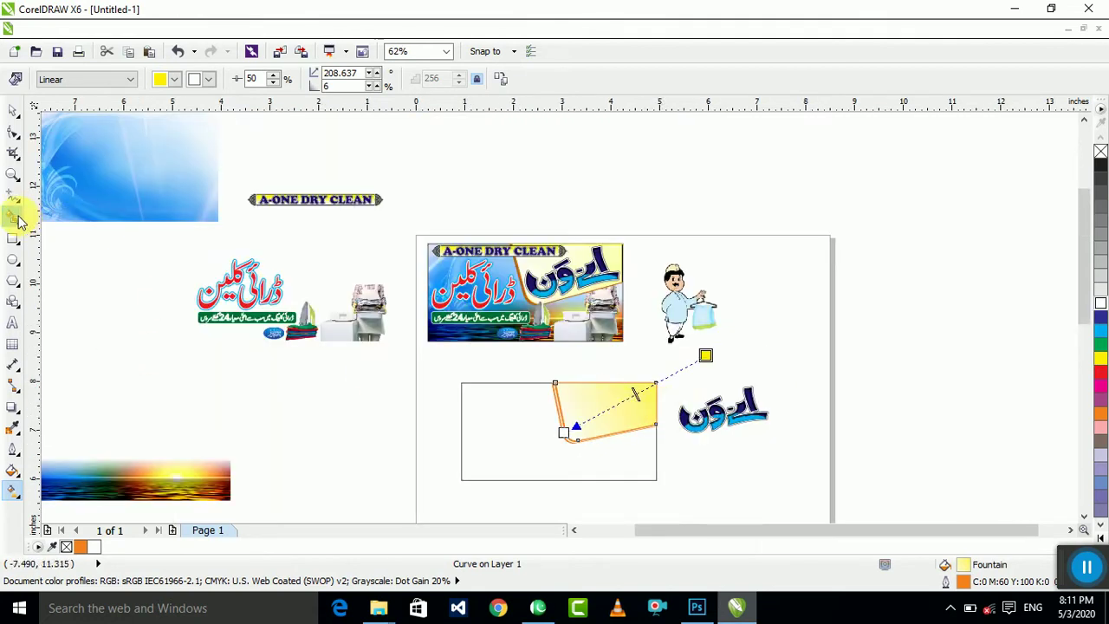
{"action": "left_click", "coordinate": [12, 111]}
Step: Examine the A-ONE DRY CLEAN title strip on the original banner against the new frame's empty upper-left area
{"action": "scroll", "coordinate": [494, 260], "scroll_direction": "up", "scroll_amount": 1}
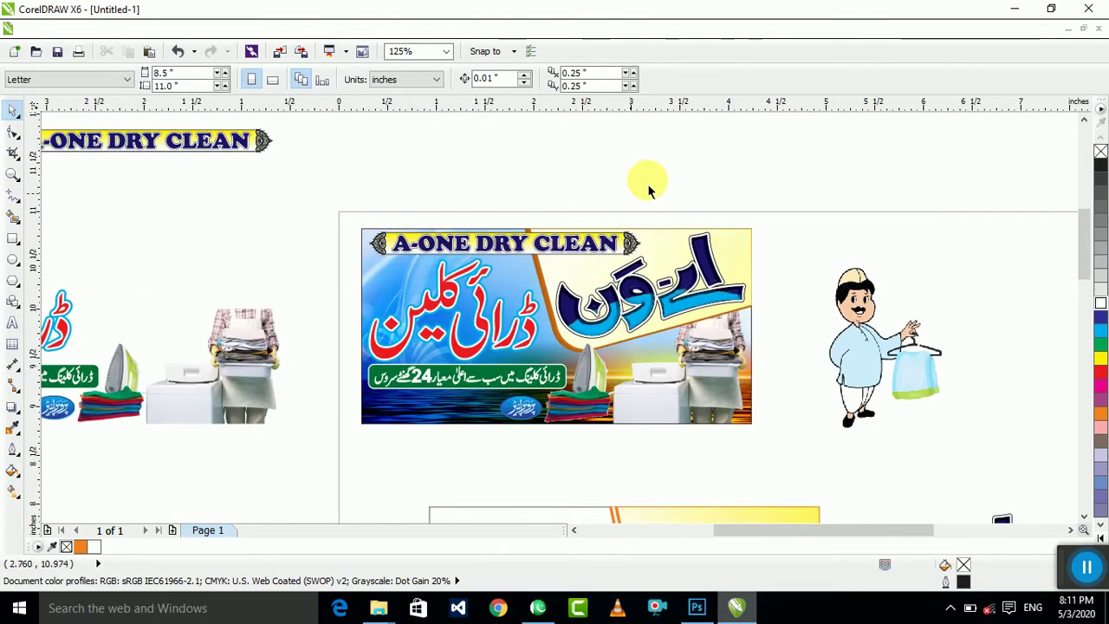
{"action": "left_click_drag", "start_coordinate": [289, 267], "coordinate": [289, 258]}
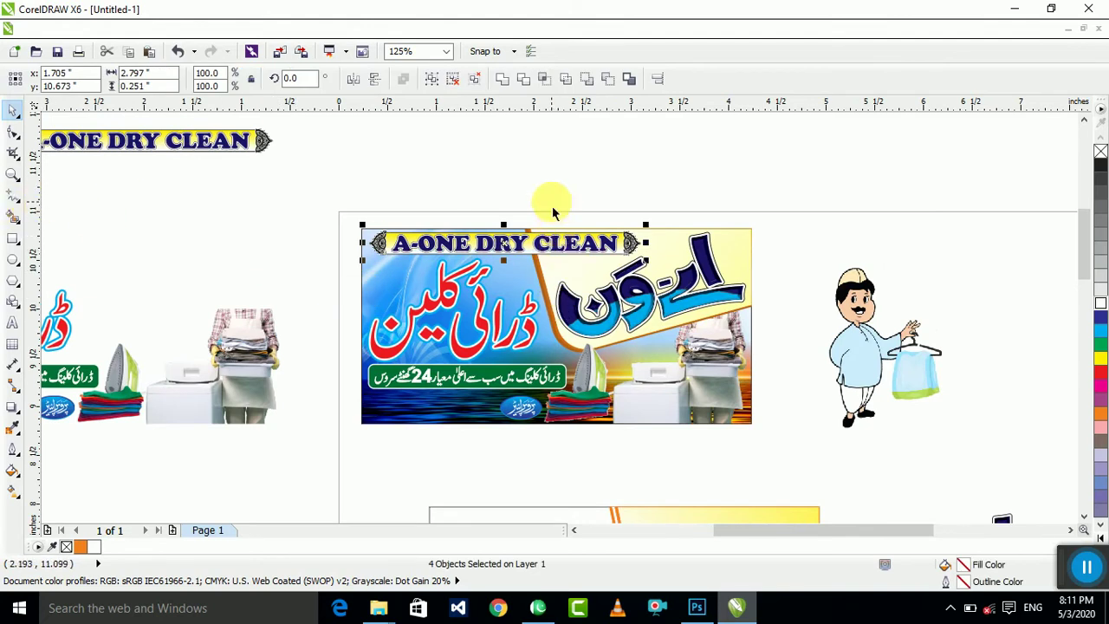
{"action": "scroll", "coordinate": [553, 212], "scroll_direction": "down", "scroll_amount": 1}
{"action": "left_click", "coordinate": [12, 238]}
{"action": "scroll", "coordinate": [559, 374], "scroll_direction": "up", "scroll_amount": 2}
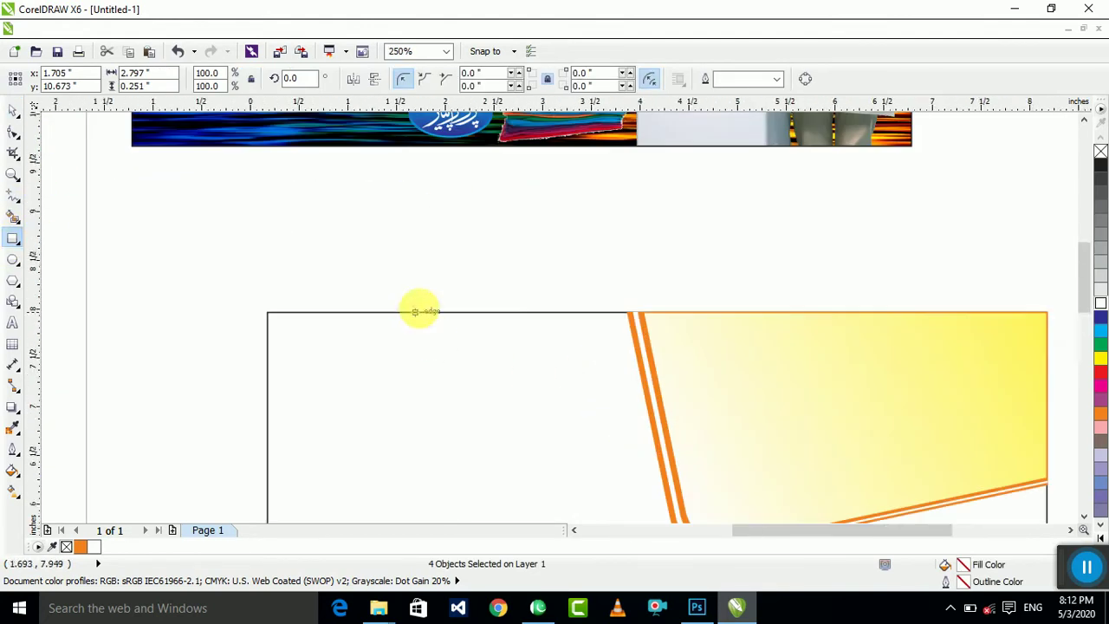
{"action": "scroll", "coordinate": [419, 310], "scroll_direction": "down", "scroll_amount": 2}
{"action": "left_click", "coordinate": [727, 291]}
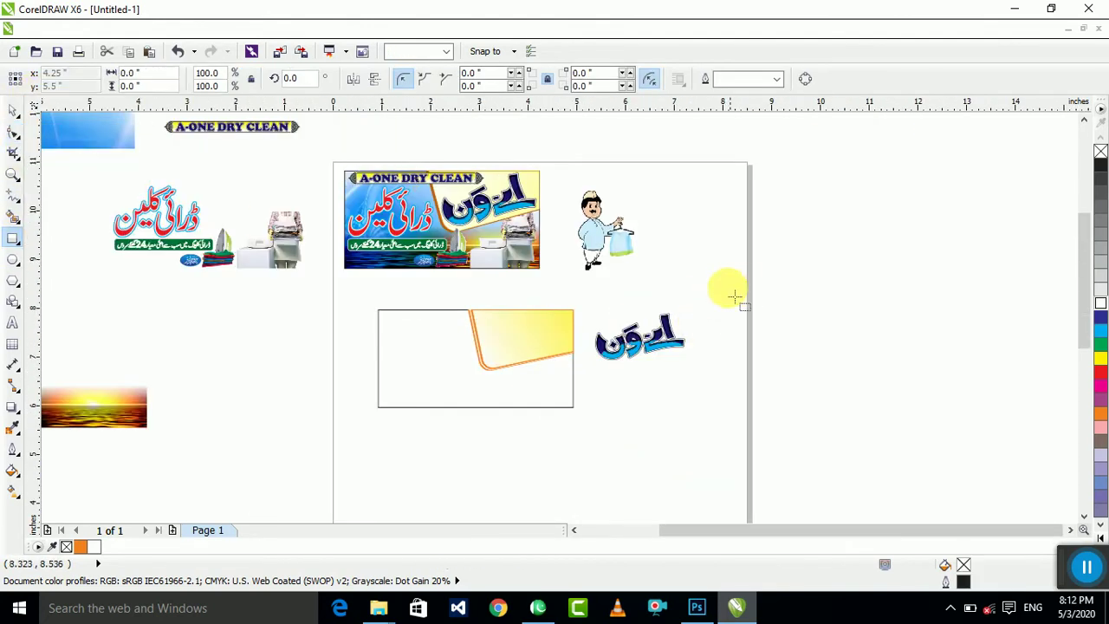
Step: Move the grouped Urdu lettering onto the yellow corner panel and bring it to the front
{"action": "left_click", "coordinate": [12, 110]}
{"action": "left_click_drag", "start_coordinate": [761, 297], "coordinate": [539, 419]}
{"action": "scroll", "coordinate": [620, 333], "scroll_direction": "up", "scroll_amount": 1}
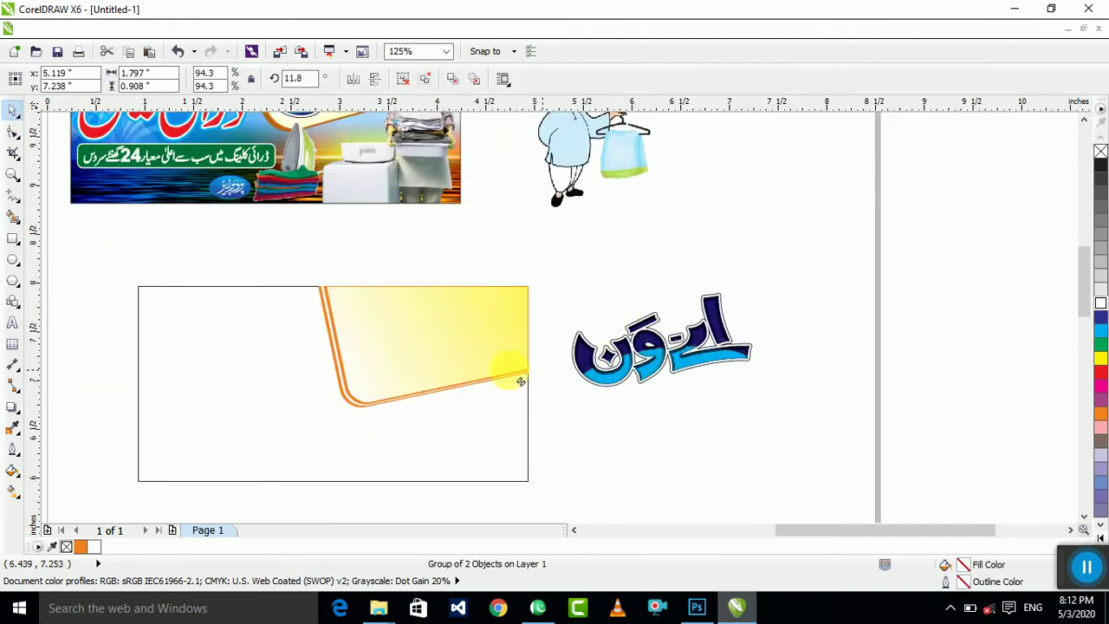
{"action": "left_click", "coordinate": [445, 345]}
{"action": "scroll", "coordinate": [440, 339], "scroll_direction": "up", "scroll_amount": 1}
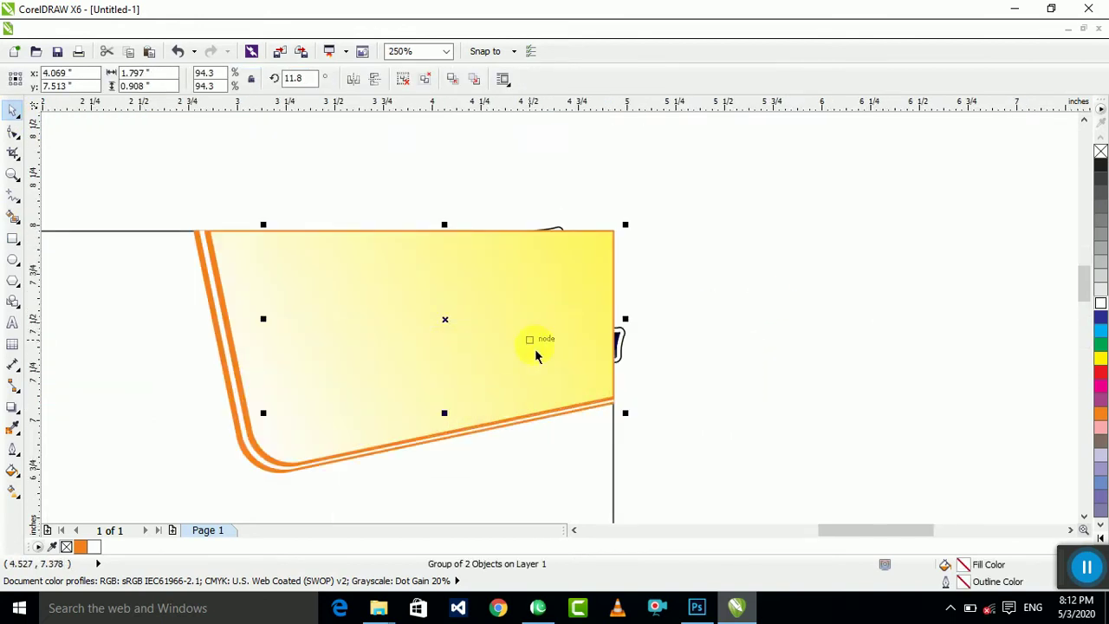
{"action": "key", "text": "shift+Page_Up"}
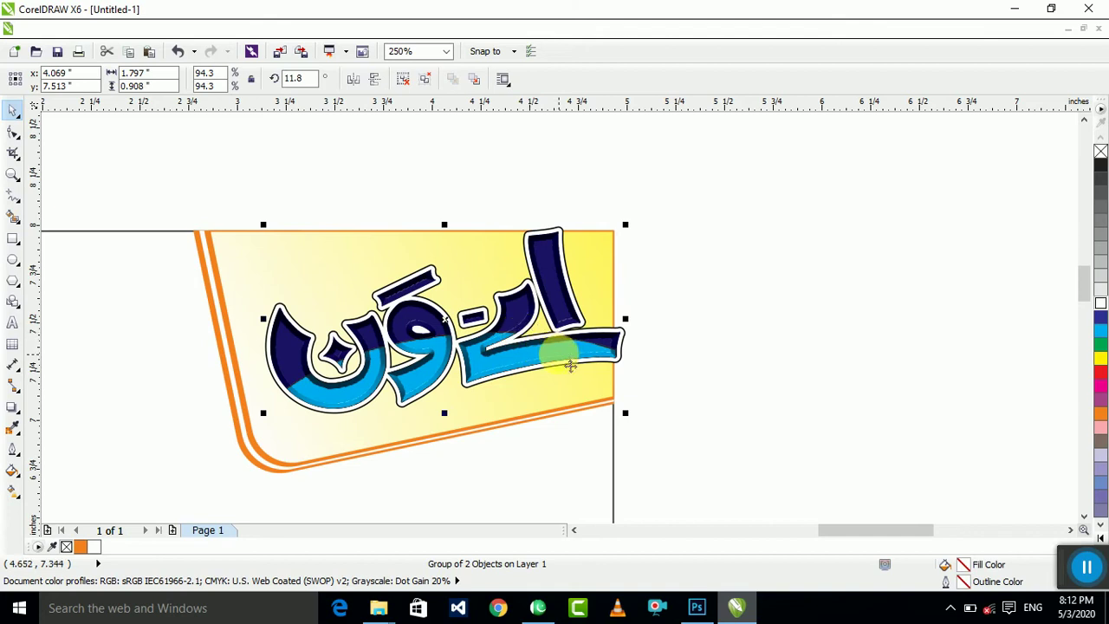
Step: Scale the Urdu lettering to about 92% and position it fully inside the yellow corner panel
{"action": "left_click_drag", "start_coordinate": [532, 372], "coordinate": [507, 390]}
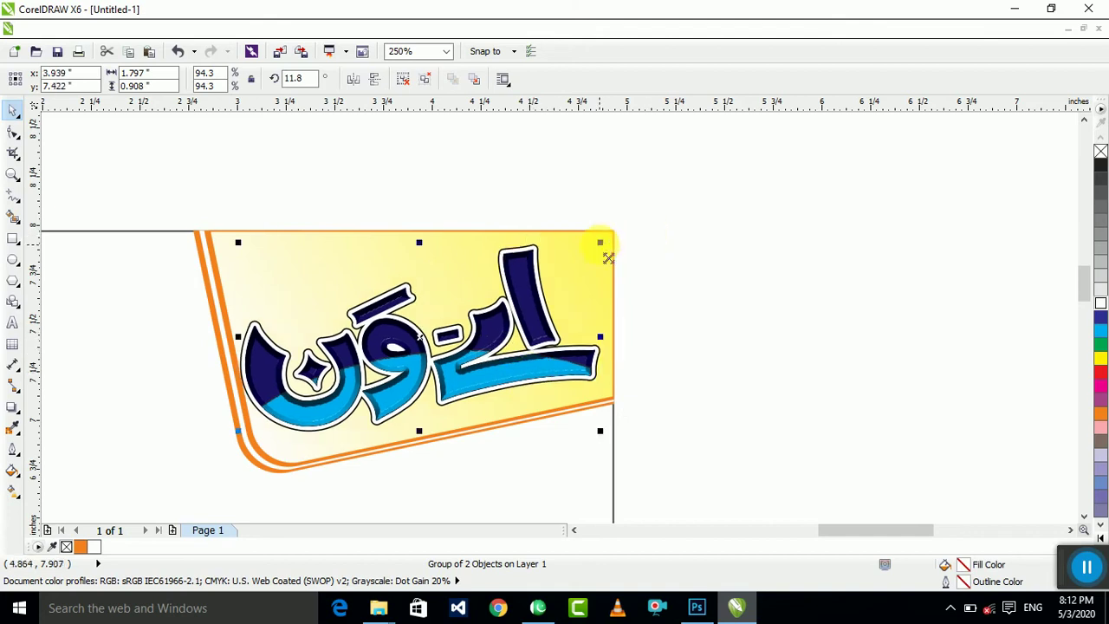
{"action": "mouse_move", "coordinate": [607, 258]}
{"action": "left_mouse_down"}
{"action": "mouse_move", "coordinate": [596, 250]}
{"action": "mouse_move", "coordinate": [608, 260]}
{"action": "left_mouse_up"}
{"action": "left_click", "coordinate": [762, 309]}
{"action": "left_click", "coordinate": [541, 308]}
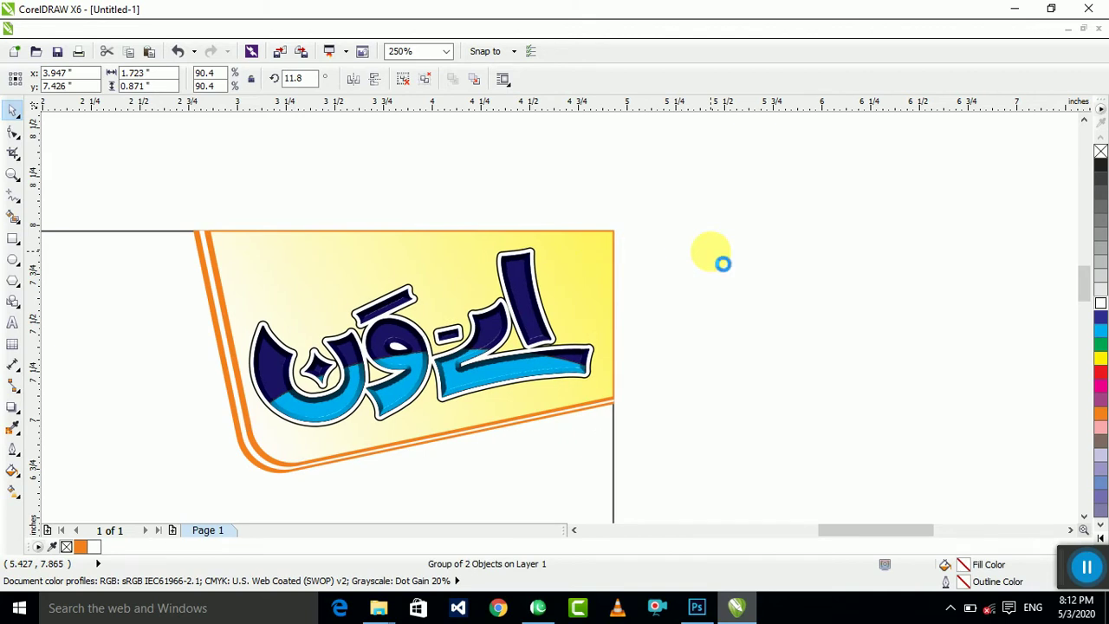
{"action": "left_click_drag", "start_coordinate": [723, 264], "coordinate": [712, 263]}
{"action": "scroll", "coordinate": [713, 257], "scroll_direction": "down", "scroll_amount": 1}
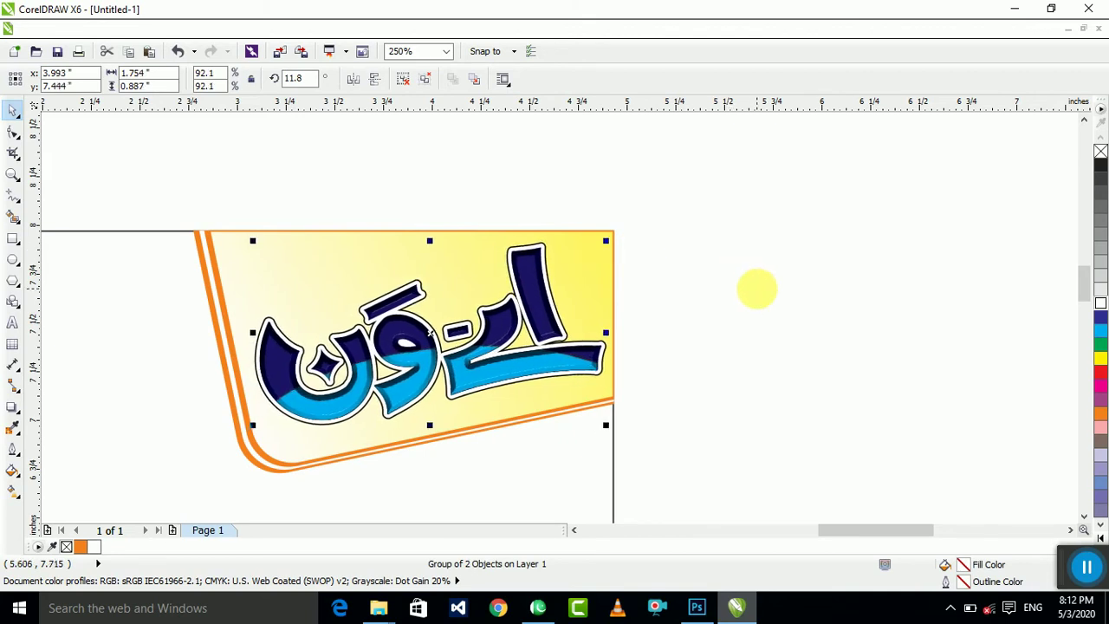
{"action": "left_click", "coordinate": [754, 289]}
{"action": "scroll", "coordinate": [827, 311], "scroll_direction": "down", "scroll_amount": 2}
Step: Draw a bar about 2.52 by 0.29 inches along the new banner's upper-left edge and round its corners to about 0.092 inches
{"action": "left_click", "coordinate": [12, 238]}
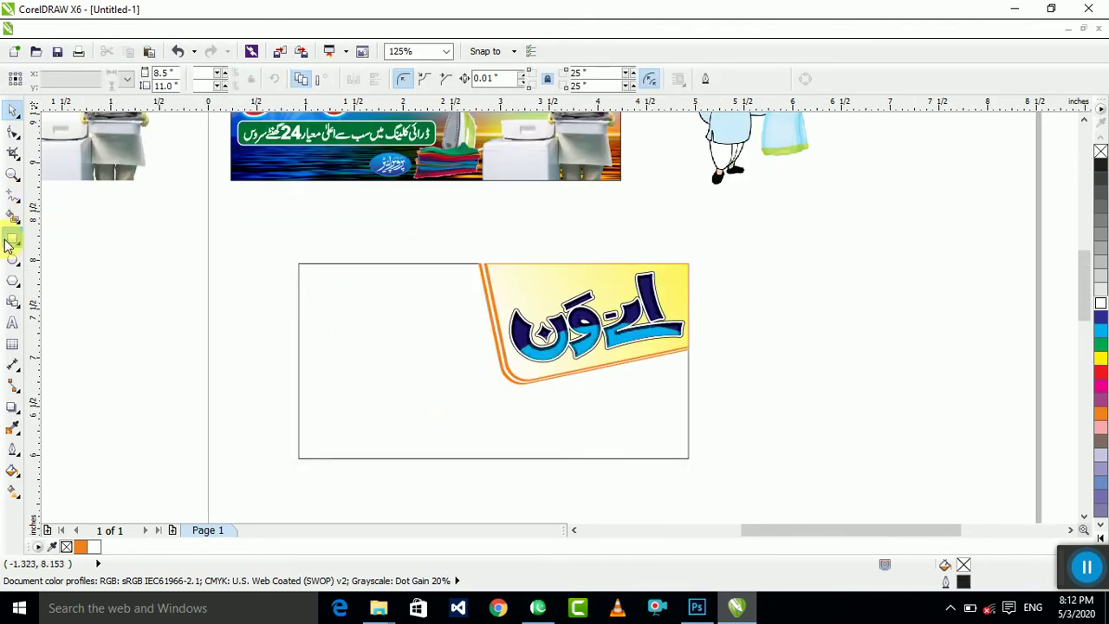
{"action": "scroll", "coordinate": [317, 310], "scroll_direction": "up", "scroll_amount": 3}
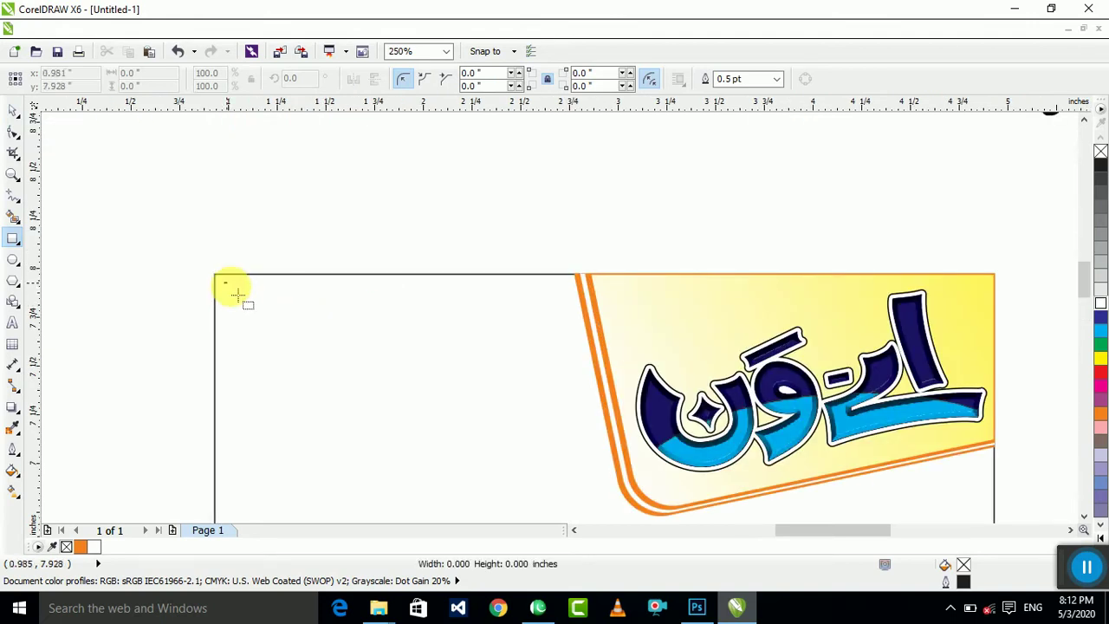
{"action": "left_click_drag", "start_coordinate": [232, 288], "coordinate": [697, 340]}
{"action": "left_click", "coordinate": [11, 111]}
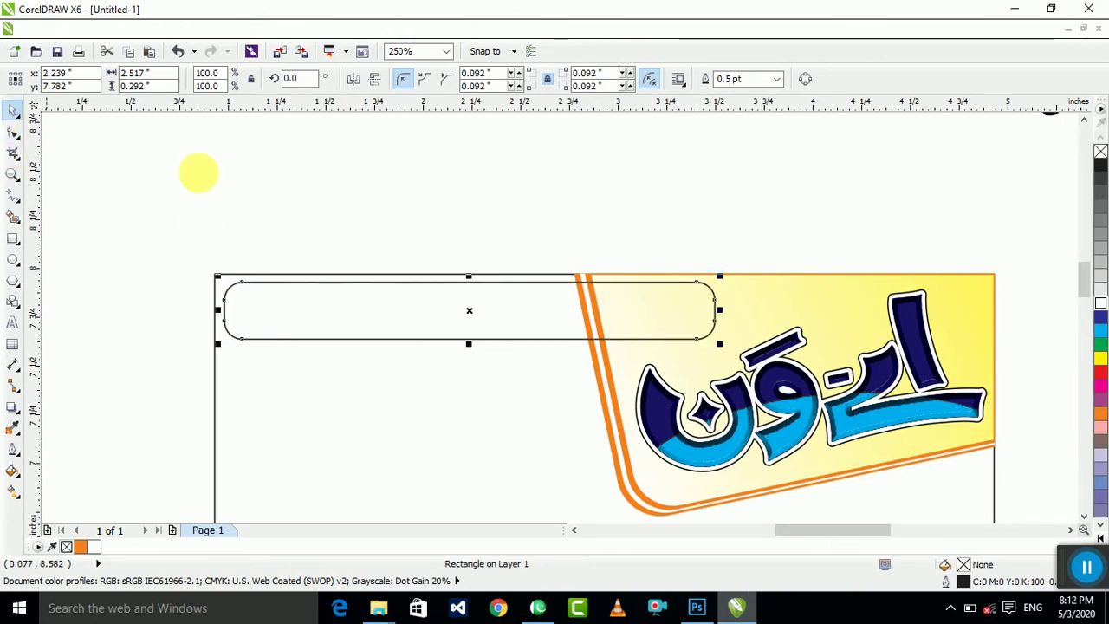
Step: Fill the rounded title bar with yellow and apply a vertical linear gradient from yellow at the top to white at the bottom
{"action": "scroll", "coordinate": [576, 400], "scroll_direction": "down", "scroll_amount": 5}
{"action": "left_click", "coordinate": [1100, 355]}
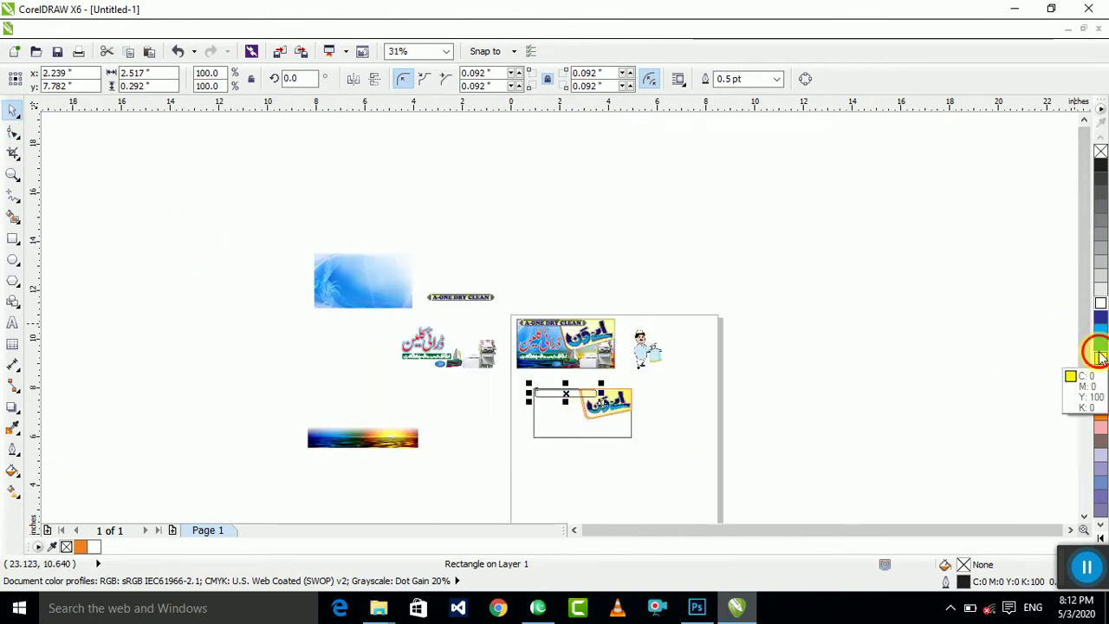
{"action": "scroll", "coordinate": [562, 433], "scroll_direction": "up", "scroll_amount": 5}
{"action": "key", "text": "g"}
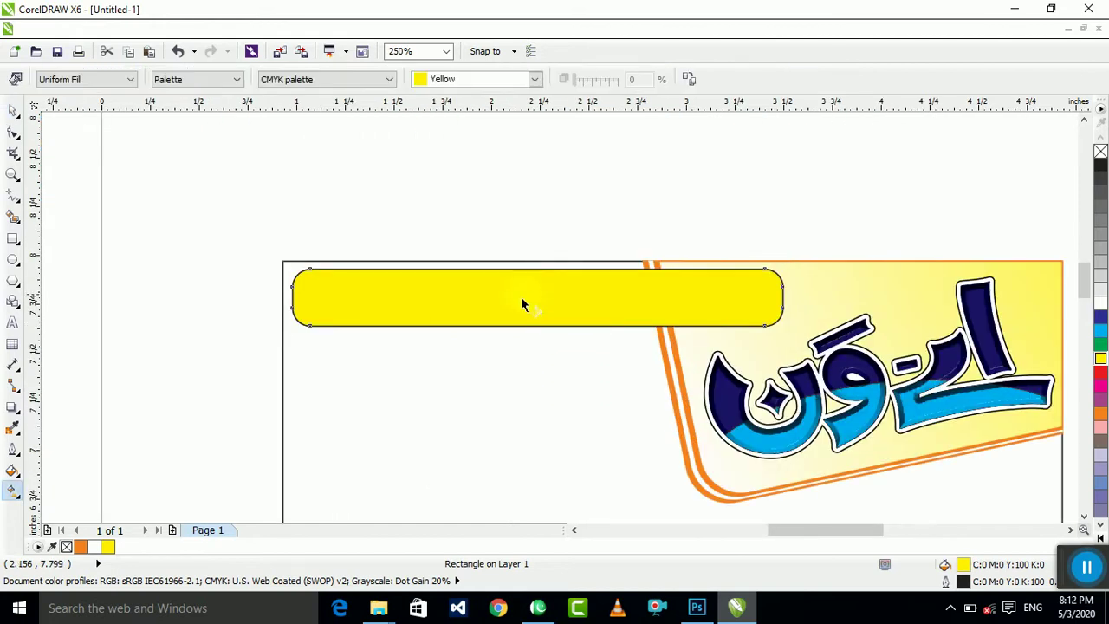
{"action": "left_click_drag", "start_coordinate": [532, 269], "coordinate": [532, 311]}
{"action": "left_click", "coordinate": [14, 112]}
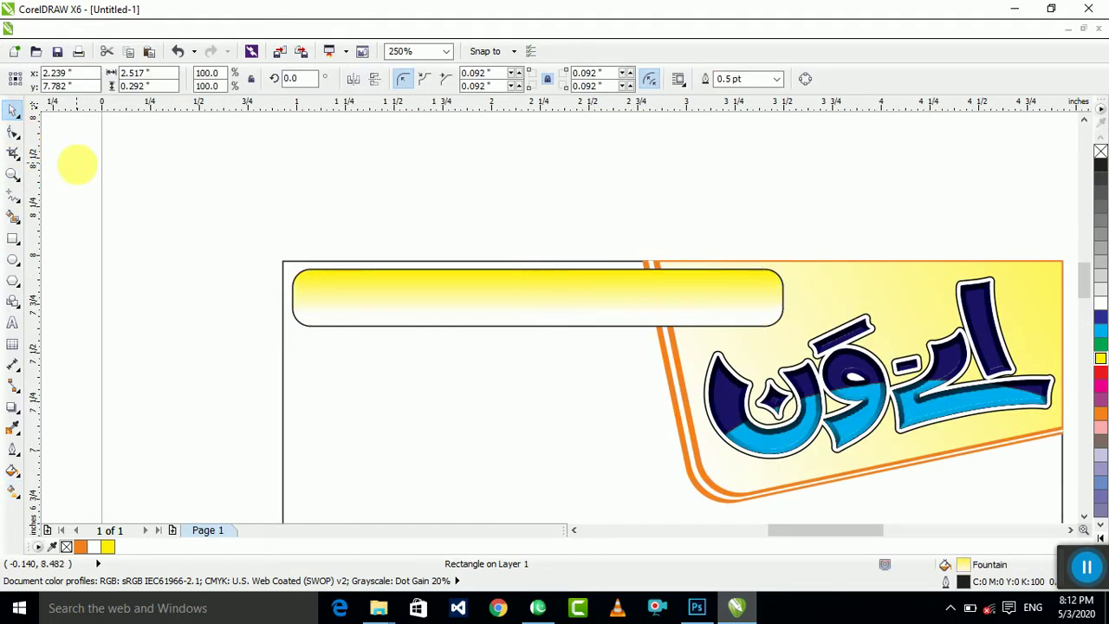
Step: Copy the pair of black ornaments from the original title strip to the space below that banner, ungroup them and select the right one
{"action": "left_click", "coordinate": [77, 163]}
{"action": "scroll", "coordinate": [441, 368], "scroll_direction": "down", "scroll_amount": 2}
{"action": "scroll", "coordinate": [427, 243], "scroll_direction": "up", "scroll_amount": 1}
{"action": "left_click", "coordinate": [378, 223]}
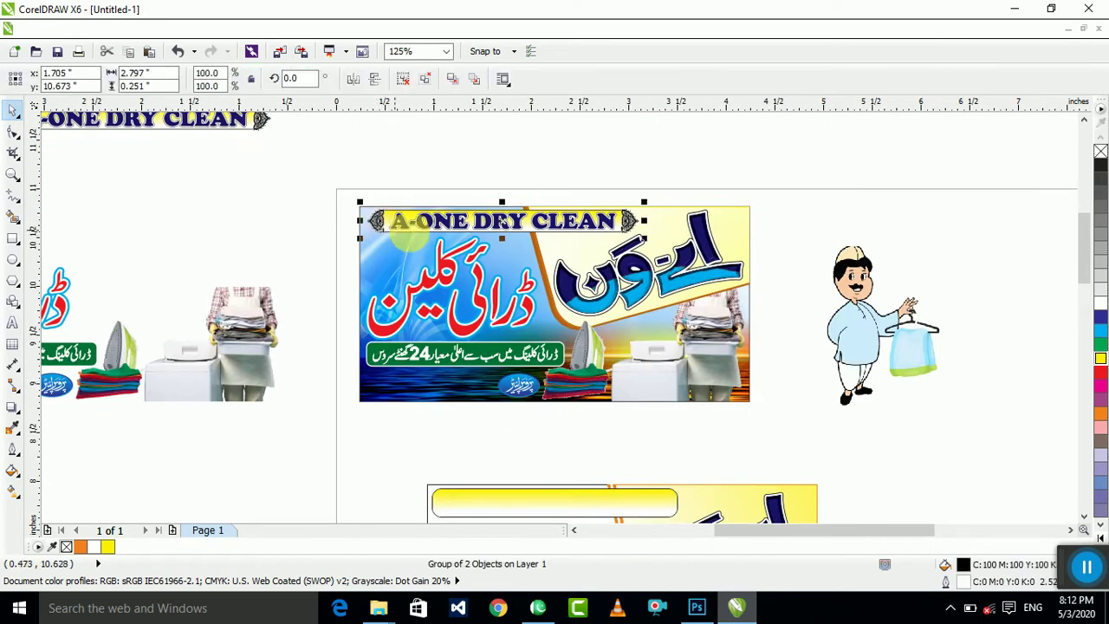
{"action": "left_click_drag", "start_coordinate": [637, 232], "coordinate": [422, 466]}
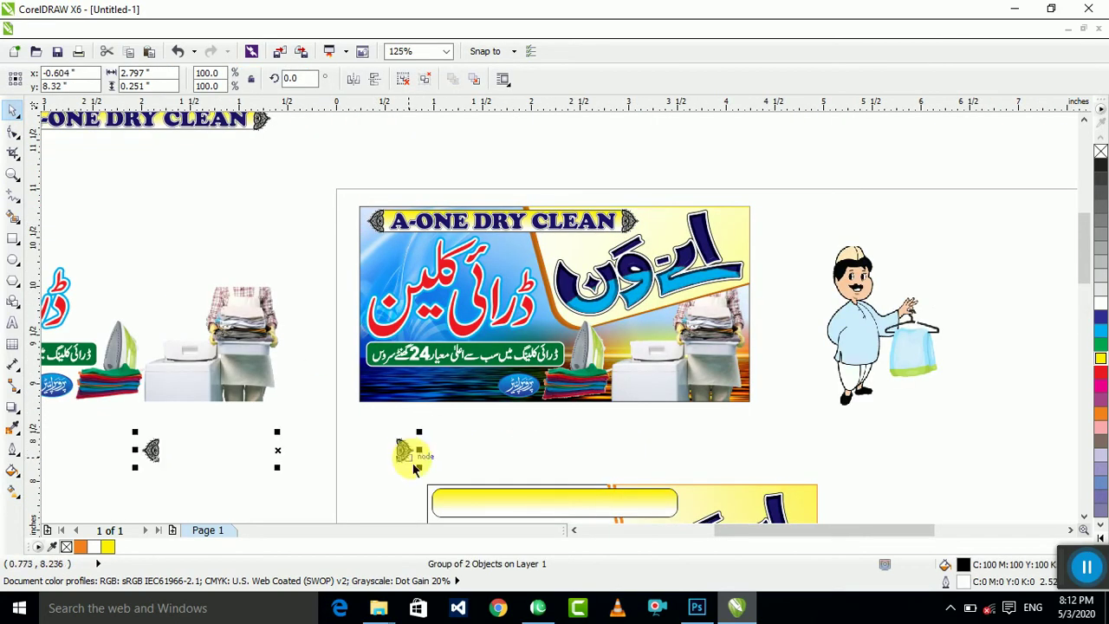
{"action": "key", "text": "ctrl+u"}
{"action": "left_click", "coordinate": [465, 428]}
{"action": "left_click", "coordinate": [398, 457]}
{"action": "scroll", "coordinate": [397, 464], "scroll_direction": "up", "scroll_amount": 2}
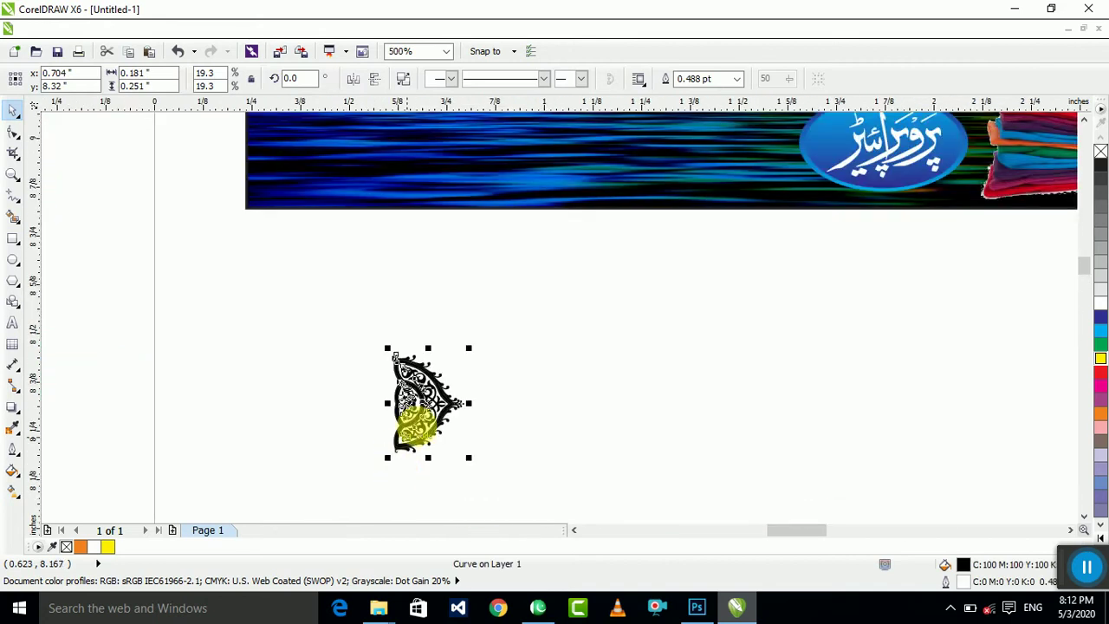
Step: Move the left black ornament onto the left end of the yellow title bar and enlarge it to the bar's height
{"action": "left_click", "coordinate": [1098, 372]}
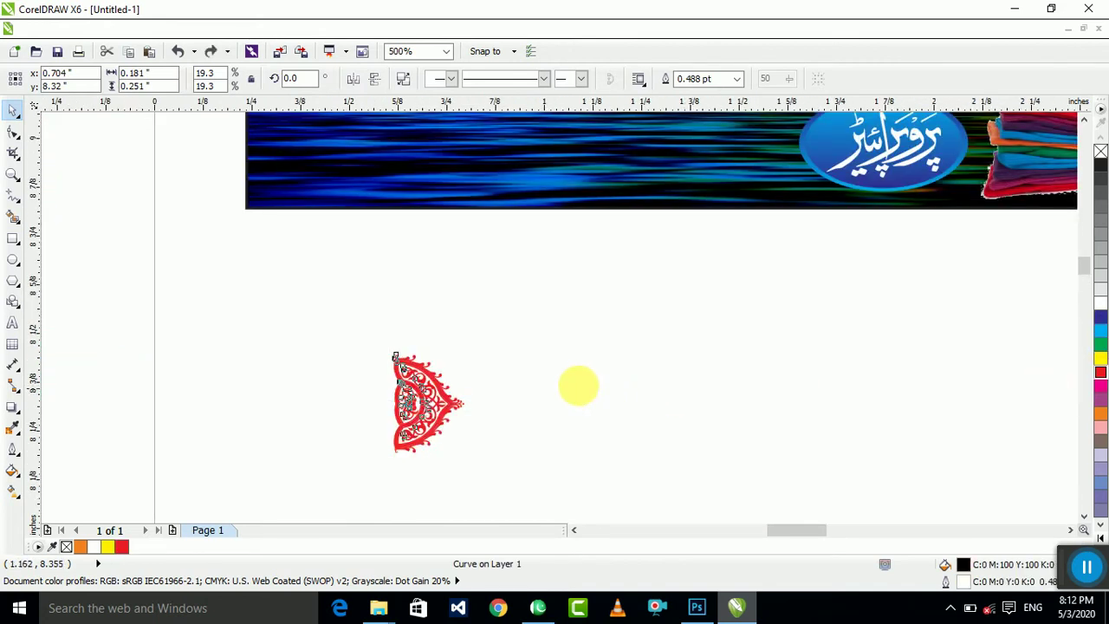
{"action": "scroll", "coordinate": [567, 355], "scroll_direction": "down", "scroll_amount": 3}
{"action": "left_click_drag", "start_coordinate": [564, 341], "coordinate": [145, 390]}
{"action": "left_click_drag", "start_coordinate": [277, 372], "coordinate": [545, 399]}
{"action": "scroll", "coordinate": [569, 426], "scroll_direction": "up", "scroll_amount": 2}
{"action": "left_click", "coordinate": [423, 369]}
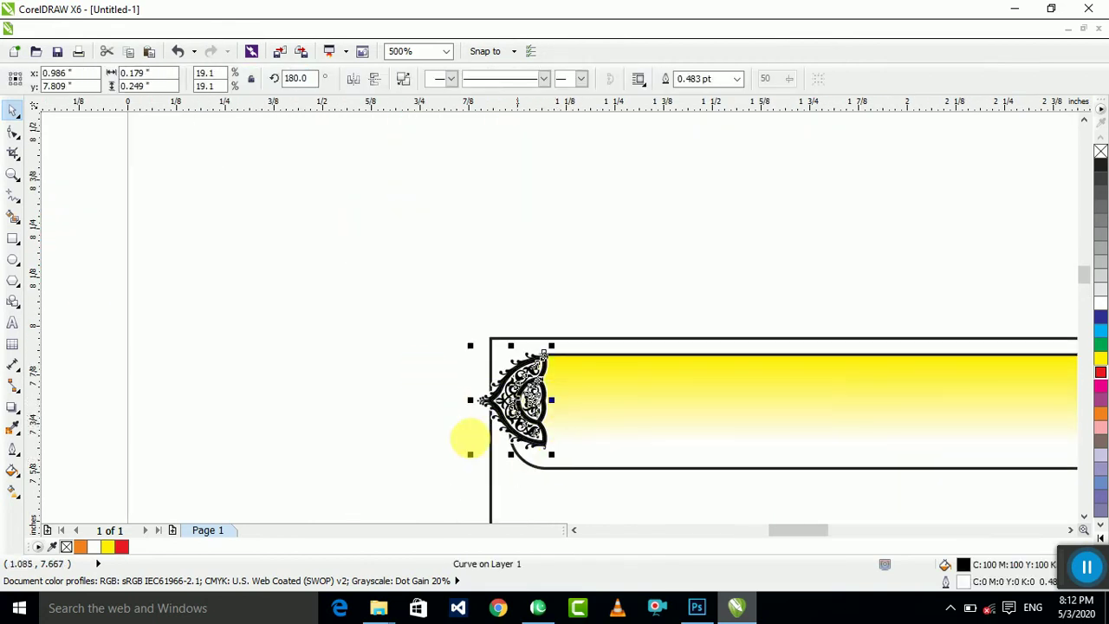
{"action": "scroll", "coordinate": [395, 374], "scroll_direction": "down", "scroll_amount": 1}
{"action": "scroll", "coordinate": [478, 415], "scroll_direction": "up", "scroll_amount": 1}
{"action": "left_click_drag", "start_coordinate": [470, 414], "coordinate": [504, 442]}
Step: Place the right ornament at the title bar's right end and enlarge it to about 0.224 by 0.311 inches
{"action": "scroll", "coordinate": [569, 411], "scroll_direction": "down", "scroll_amount": 2}
{"action": "left_click", "coordinate": [859, 395]}
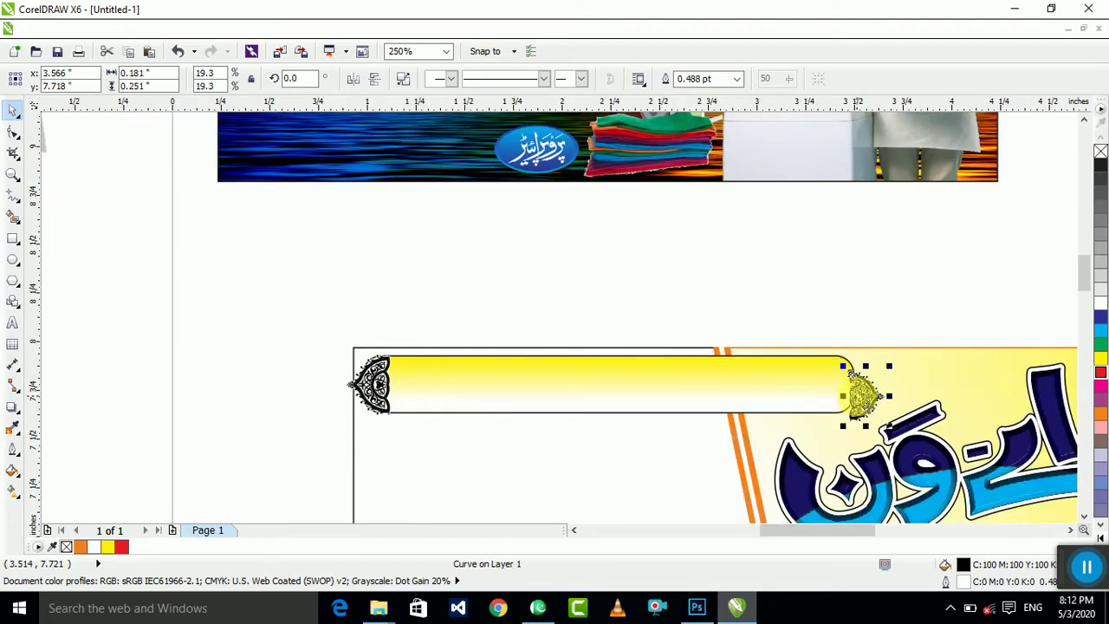
{"action": "left_click", "coordinate": [718, 297]}
{"action": "left_click", "coordinate": [855, 400]}
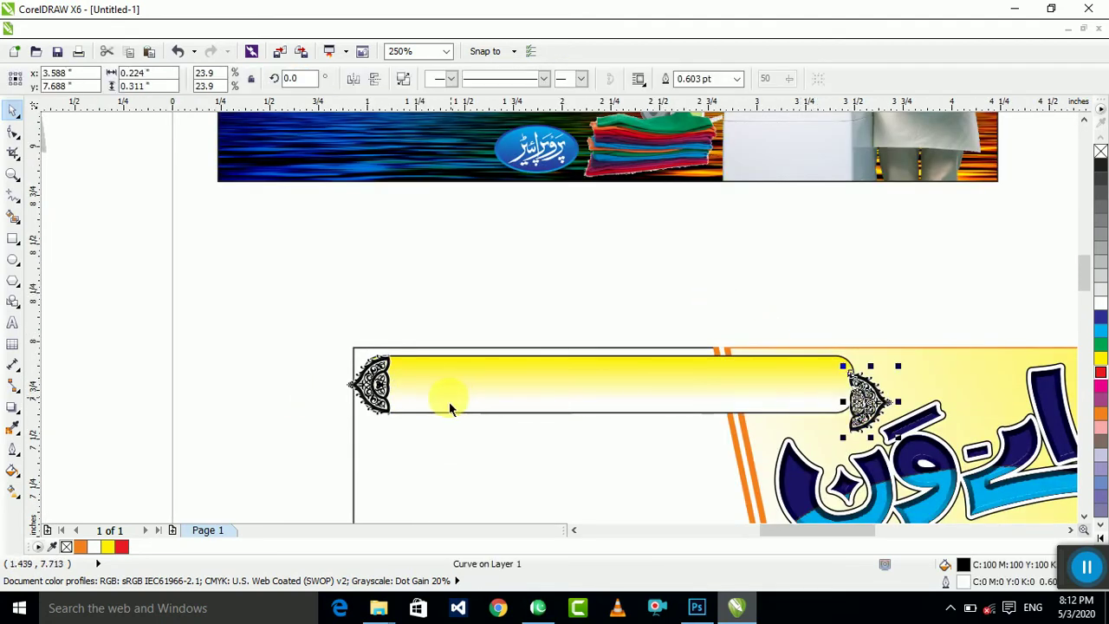
Step: Align the right ornament level with the left one and shift it over the bar's rounded right end
{"action": "left_click", "coordinate": [359, 395], "text": "shift"}
{"action": "key", "text": "e"}
{"action": "left_click", "coordinate": [473, 297]}
{"action": "scroll", "coordinate": [898, 410], "scroll_direction": "up", "scroll_amount": 1}
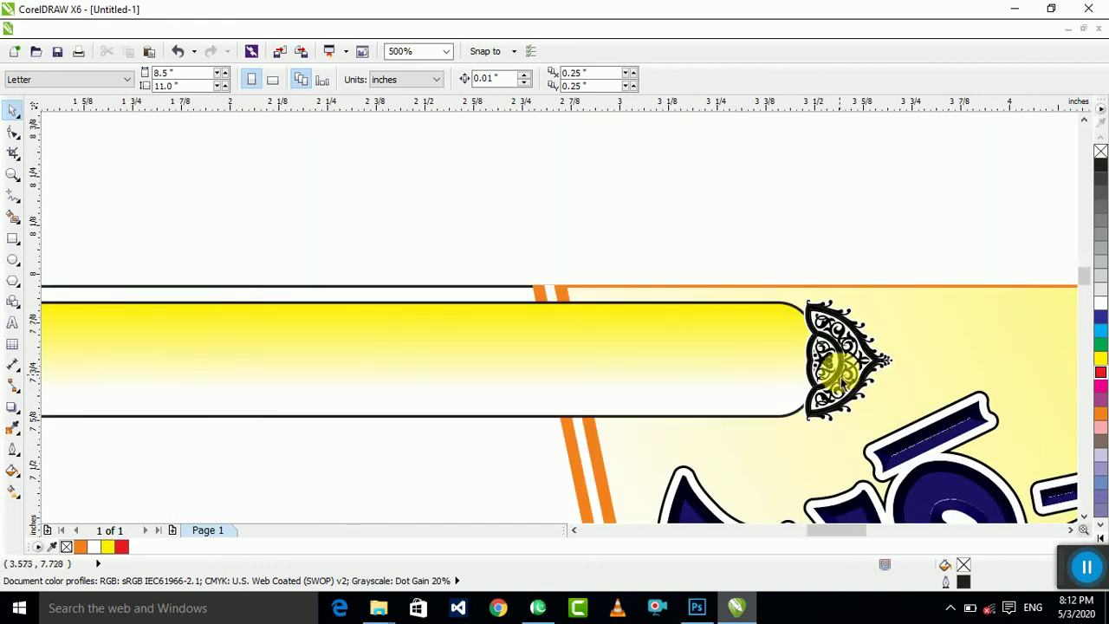
{"action": "left_click_drag", "start_coordinate": [837, 355], "coordinate": [816, 353]}
{"action": "scroll", "coordinate": [858, 290], "scroll_direction": "down", "scroll_amount": 2}
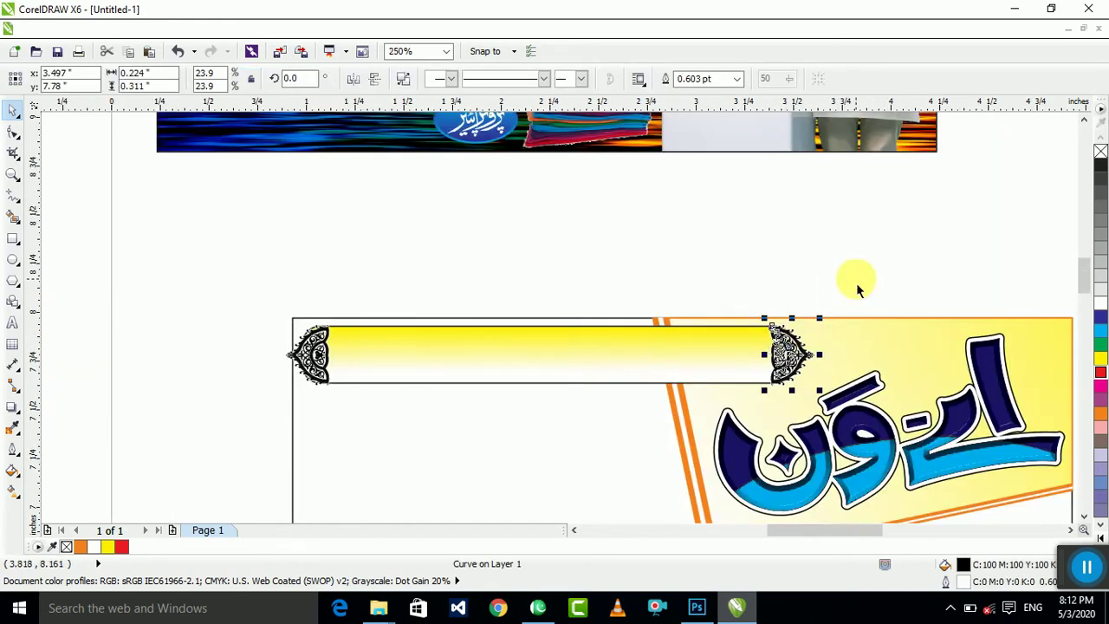
Step: Try grouping the two end ornaments, and ungroup them
{"action": "left_click", "coordinate": [318, 351]}
{"action": "left_click", "coordinate": [804, 364], "text": "shift"}
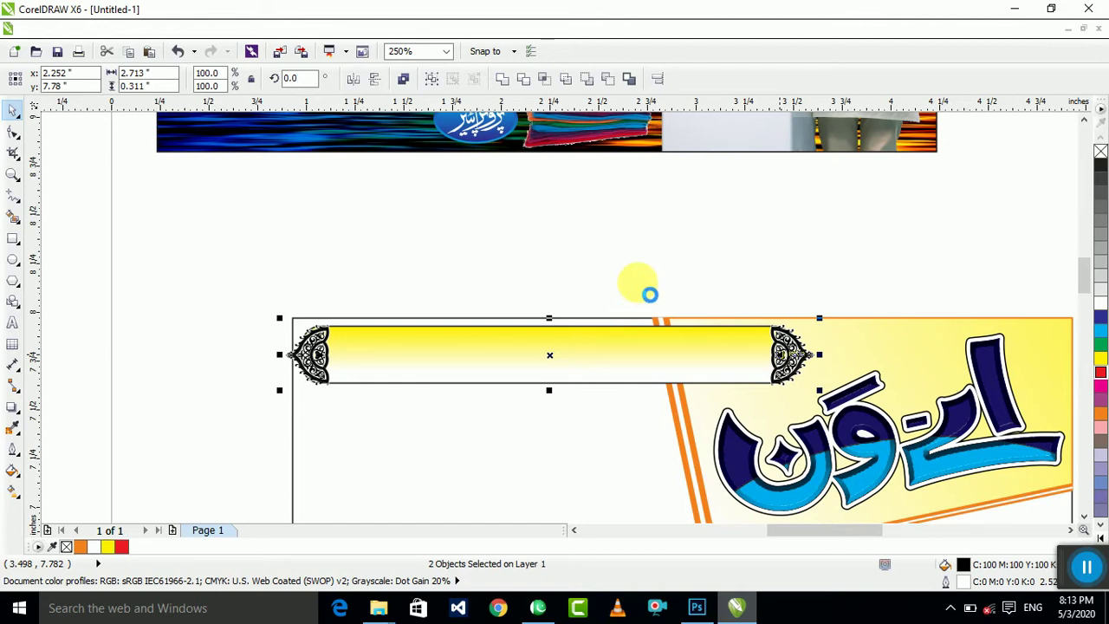
{"action": "key", "text": "ctrl+f"}
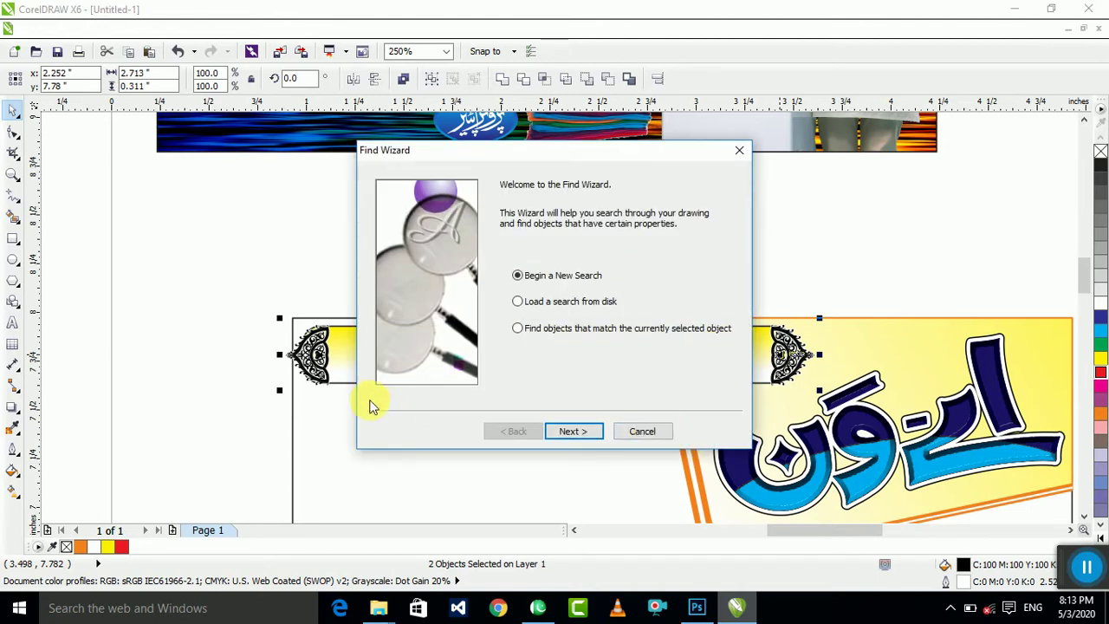
{"action": "left_click", "coordinate": [622, 431]}
{"action": "left_click", "coordinate": [318, 383]}
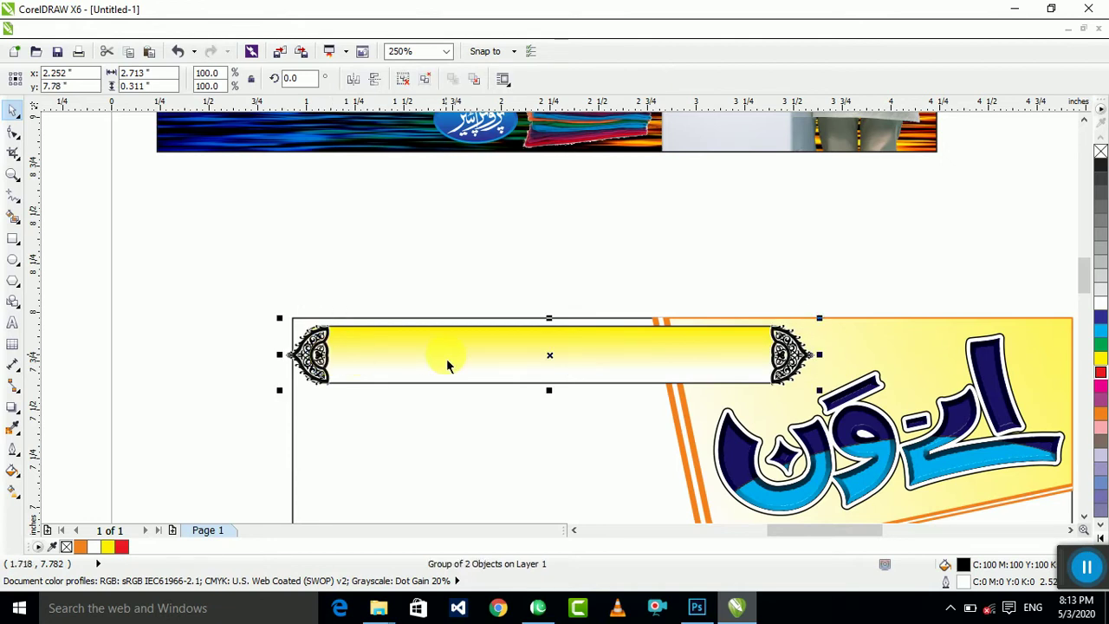
{"action": "key", "text": "ctrl+u"}
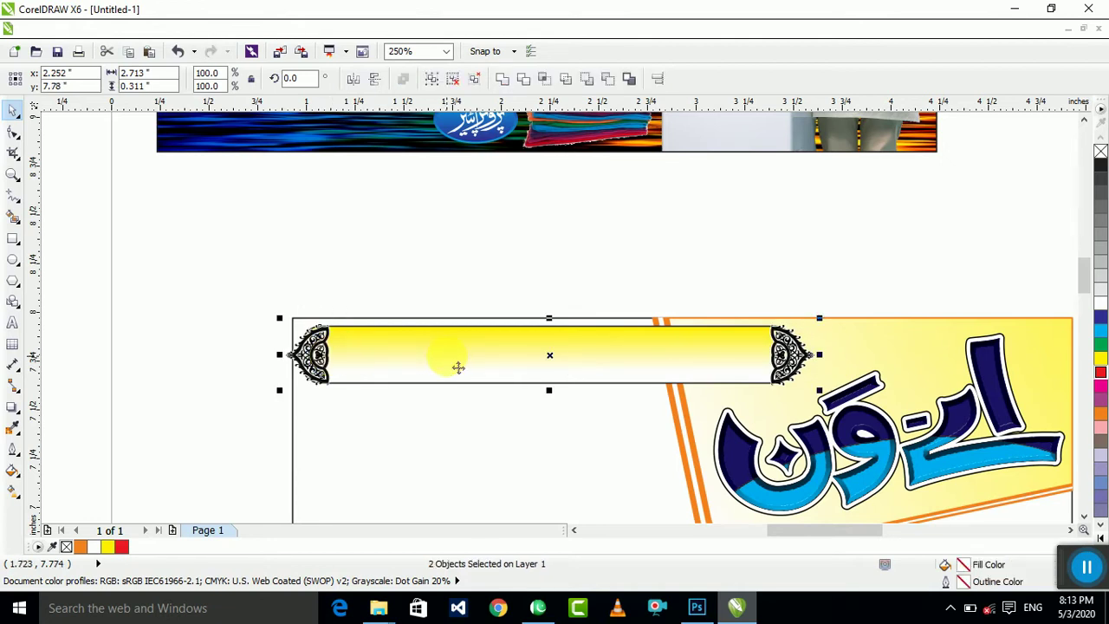
Step: Select the title bar with both ornaments and shift them slightly right, inside the new banner's left edge
{"action": "left_click_drag", "start_coordinate": [447, 356], "coordinate": [444, 355]}
{"action": "left_click_drag", "start_coordinate": [141, 285], "coordinate": [884, 393]}
{"action": "left_click_drag", "start_coordinate": [275, 389], "coordinate": [301, 397]}
{"action": "left_click", "coordinate": [206, 399]}
Step: Copy the A-ONE DRY CLEAN text from the original banner and centre it both ways on the new title bar
{"action": "scroll", "coordinate": [591, 391], "scroll_direction": "down", "scroll_amount": 1}
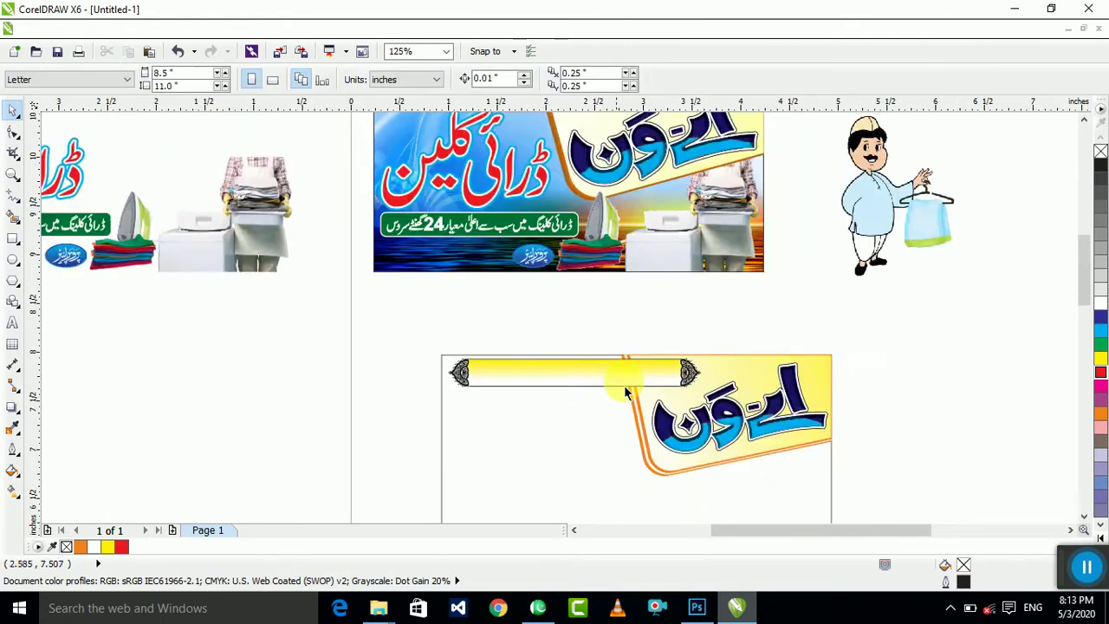
{"action": "scroll", "coordinate": [345, 260], "scroll_direction": "down", "scroll_amount": 1}
{"action": "left_click", "coordinate": [503, 208]}
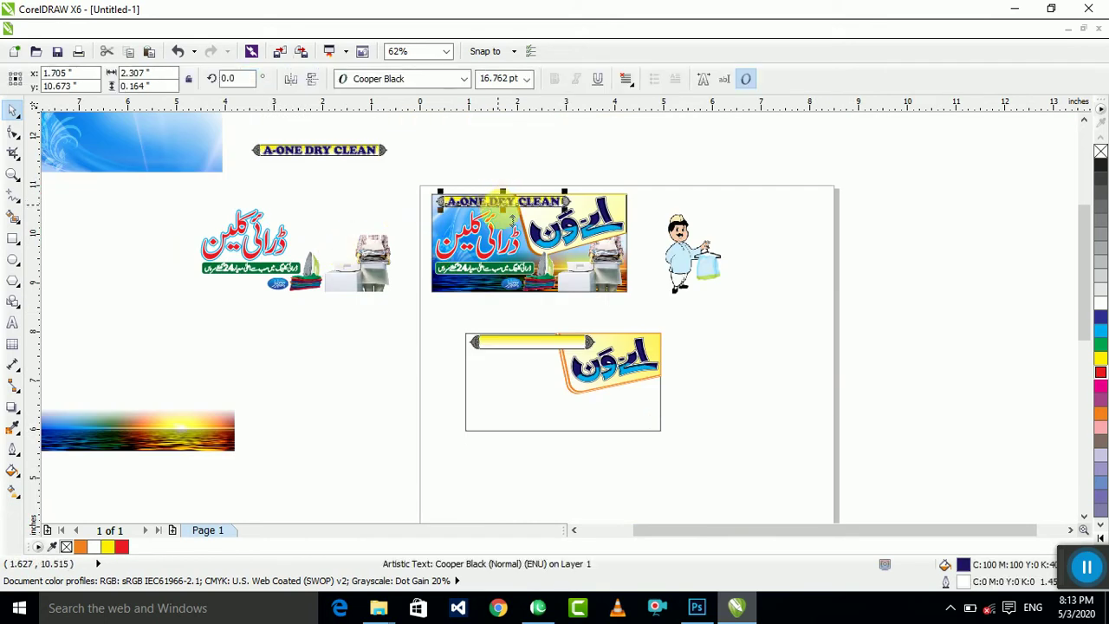
{"action": "left_click_drag", "start_coordinate": [507, 203], "coordinate": [457, 376]}
{"action": "scroll", "coordinate": [458, 376], "scroll_direction": "up", "scroll_amount": 2}
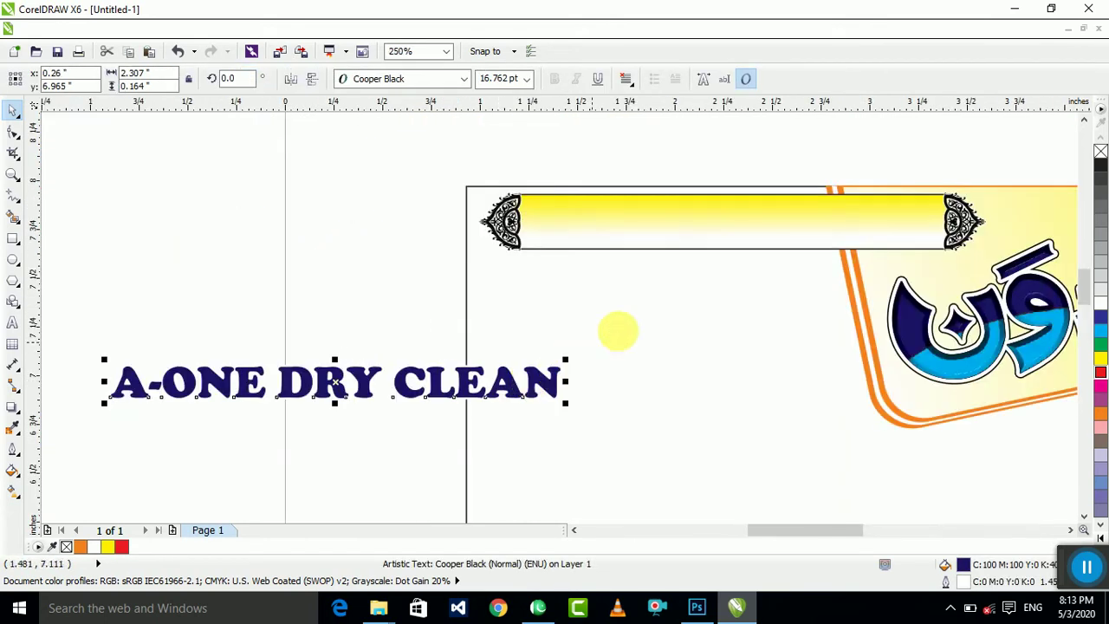
{"action": "left_click", "coordinate": [709, 242], "text": "shift"}
{"action": "key", "text": "c"}
{"action": "key", "text": "e"}
{"action": "left_click", "coordinate": [809, 269]}
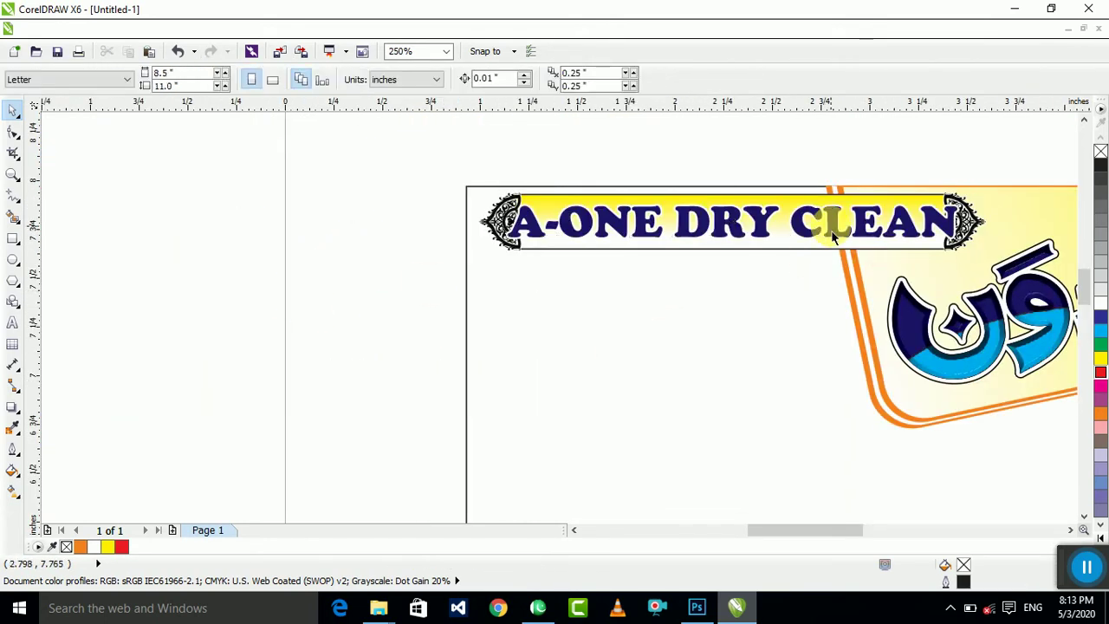
Step: Scale the A-ONE DRY CLEAN text on the new title bar to about 90% so it fits between the ornaments
{"action": "left_click", "coordinate": [832, 238]}
{"action": "mouse_move", "coordinate": [961, 244]}
{"action": "left_mouse_down"}
{"action": "mouse_move", "coordinate": [970, 255]}
{"action": "mouse_move", "coordinate": [951, 258]}
{"action": "left_mouse_up"}
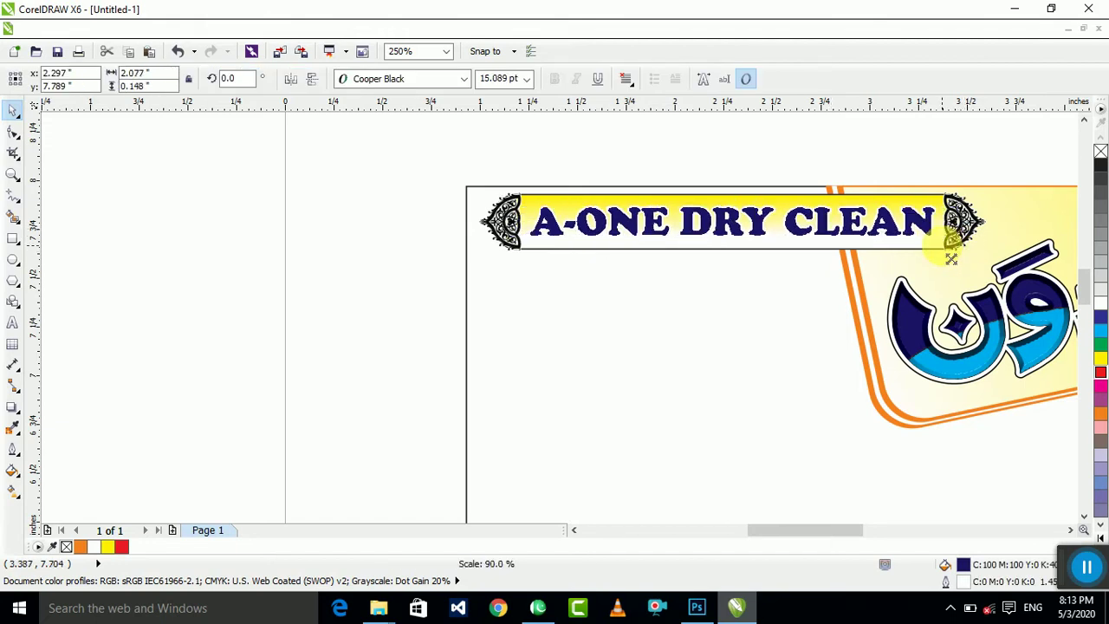
{"action": "left_click", "coordinate": [317, 268]}
Step: Move the sunset sea image over the lower part of the new banner frame, overlapping both sides
{"action": "scroll", "coordinate": [594, 277], "scroll_direction": "down", "scroll_amount": 3}
{"action": "scroll", "coordinate": [469, 328], "scroll_direction": "down", "scroll_amount": 3}
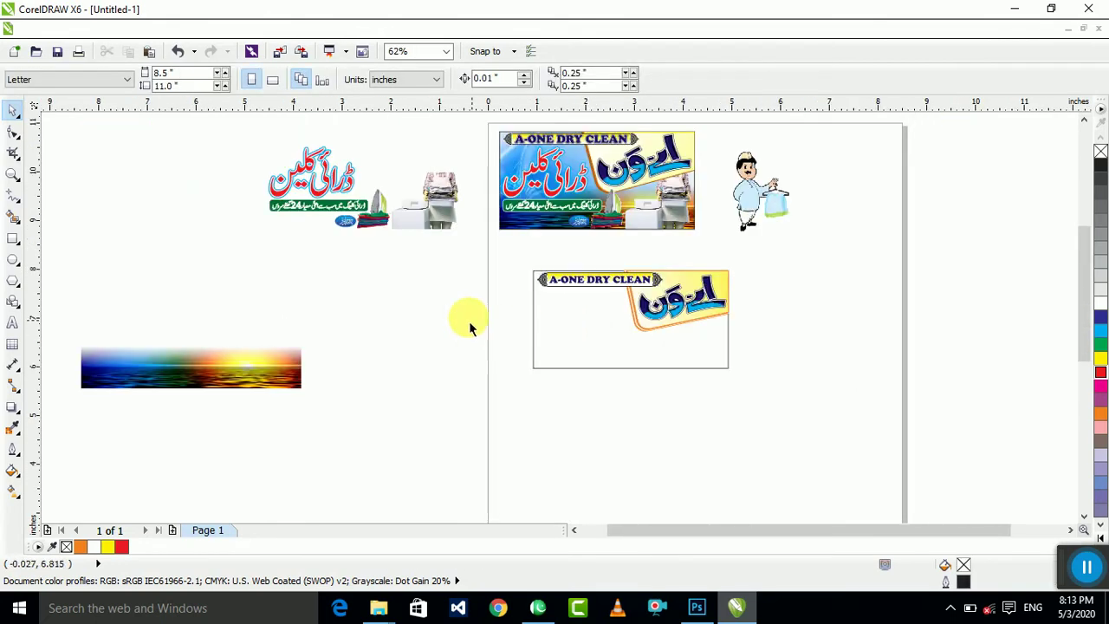
{"action": "left_click_drag", "start_coordinate": [253, 382], "coordinate": [677, 381]}
{"action": "scroll", "coordinate": [695, 372], "scroll_direction": "up", "scroll_amount": 2}
{"action": "right_click", "coordinate": [520, 355]}
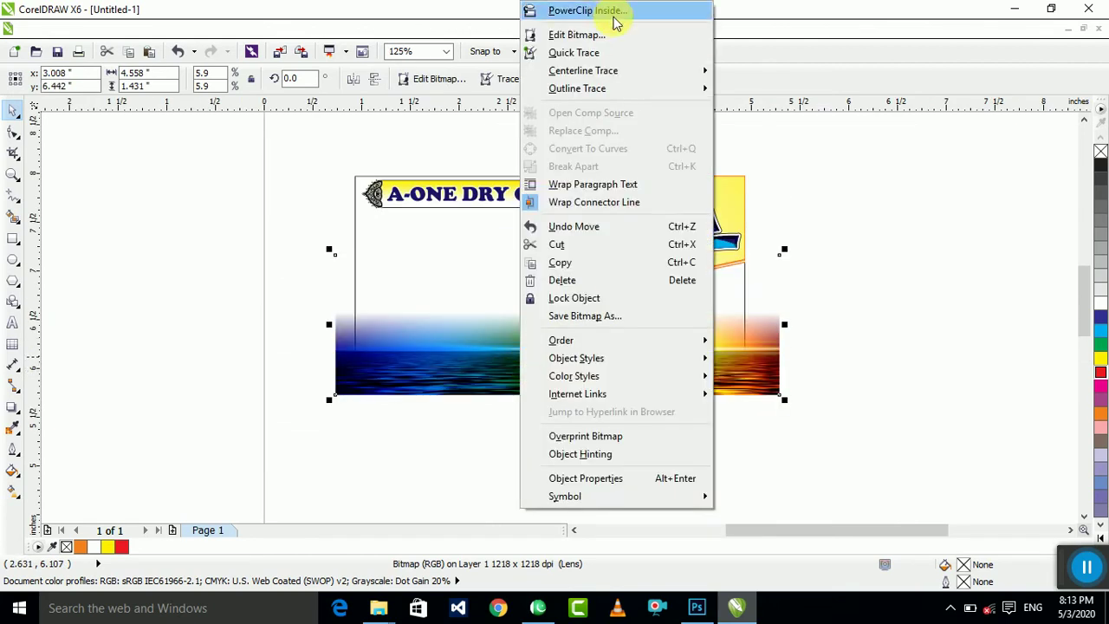
{"action": "left_click", "coordinate": [646, 10]}
{"action": "left_click", "coordinate": [425, 290]}
{"action": "left_click", "coordinate": [626, 343]}
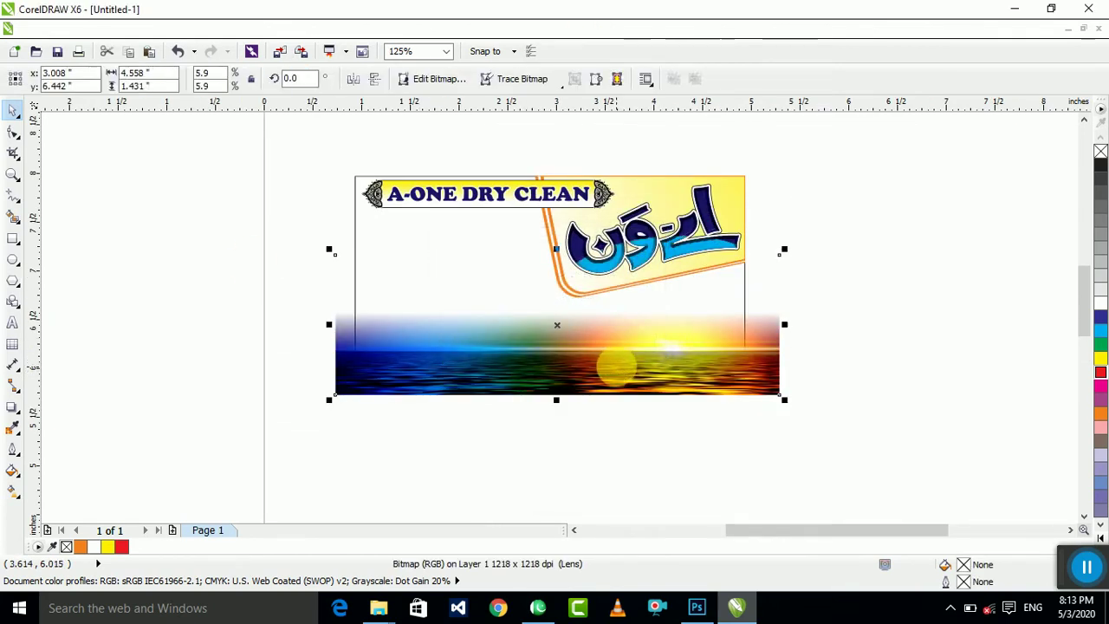
Step: PowerClip the sunset sea image inside the new banner's rectangular frame
{"action": "right_click", "coordinate": [618, 346]}
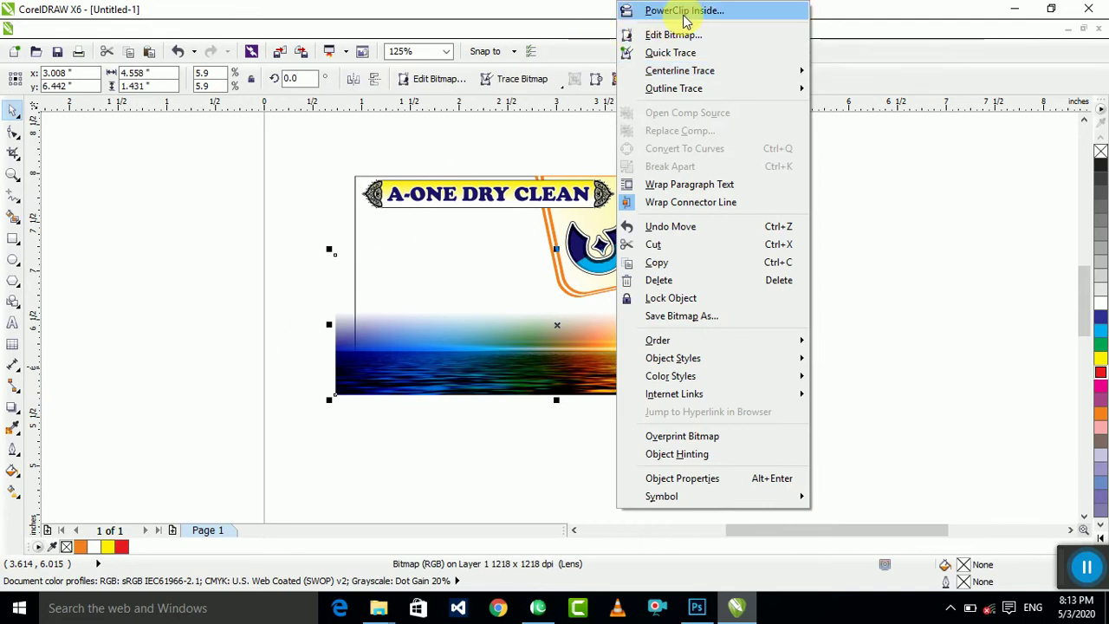
{"action": "left_click", "coordinate": [645, 11]}
{"action": "left_click", "coordinate": [363, 212]}
Step: Move the blue floral background image onto the new banner, matching its upper-left corner to the frame's corner
{"action": "scroll", "coordinate": [523, 398], "scroll_direction": "down", "scroll_amount": 4}
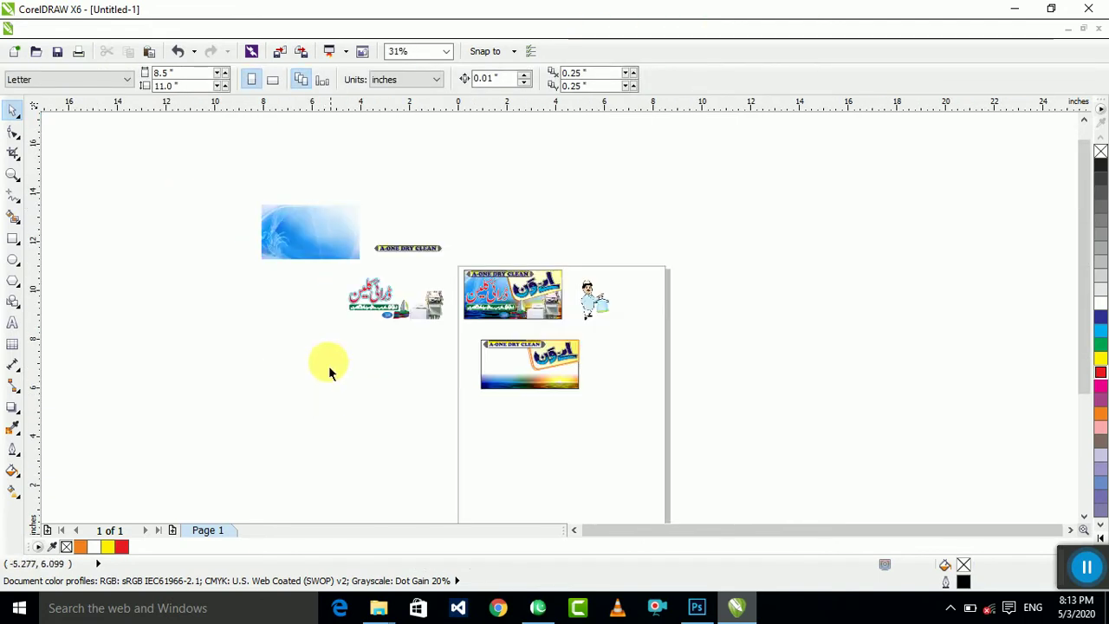
{"action": "left_click_drag", "start_coordinate": [325, 238], "coordinate": [489, 400]}
{"action": "scroll", "coordinate": [475, 392], "scroll_direction": "up", "scroll_amount": 2}
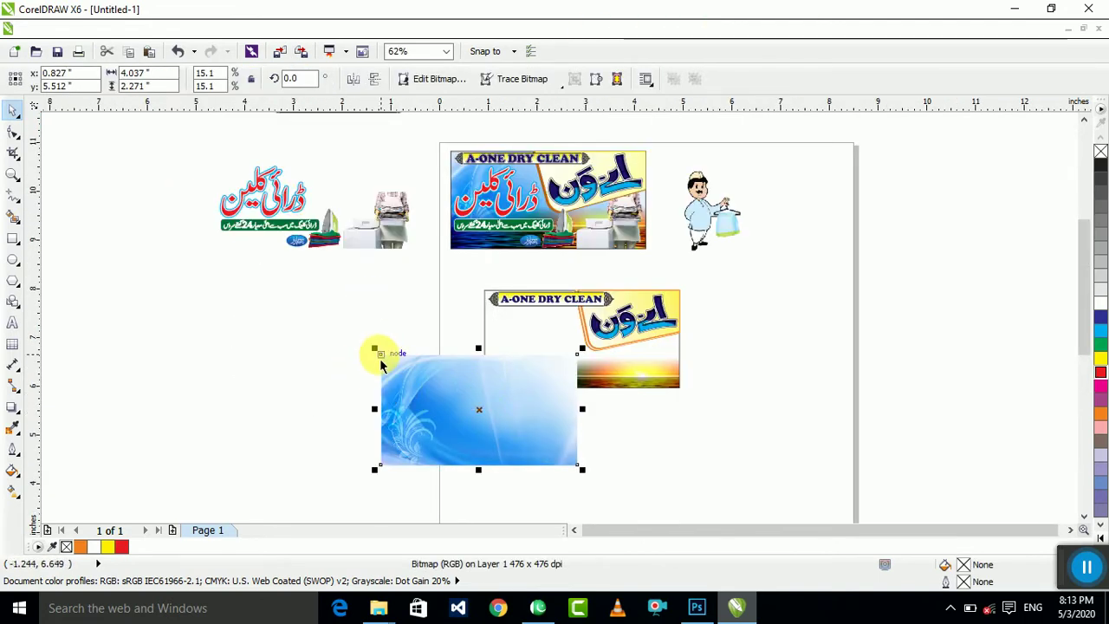
{"action": "left_click_drag", "start_coordinate": [381, 364], "coordinate": [481, 293]}
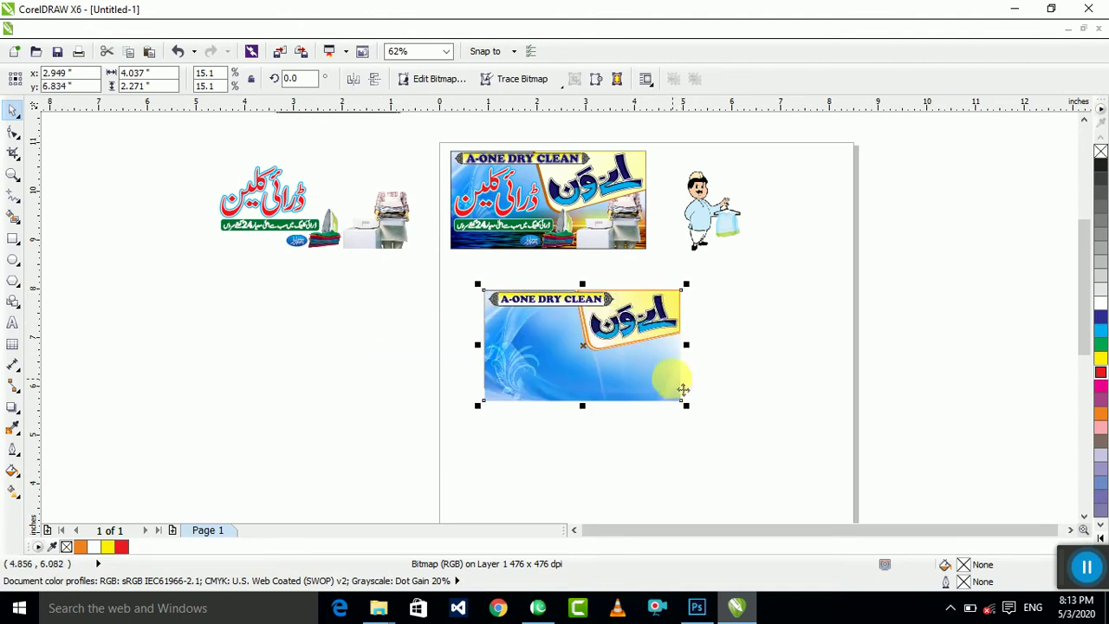
Step: Try bringing the blue background image to the front of the layer
{"action": "scroll", "coordinate": [675, 381], "scroll_direction": "up", "scroll_amount": 2}
{"action": "key", "text": "shift+Page_Up"}
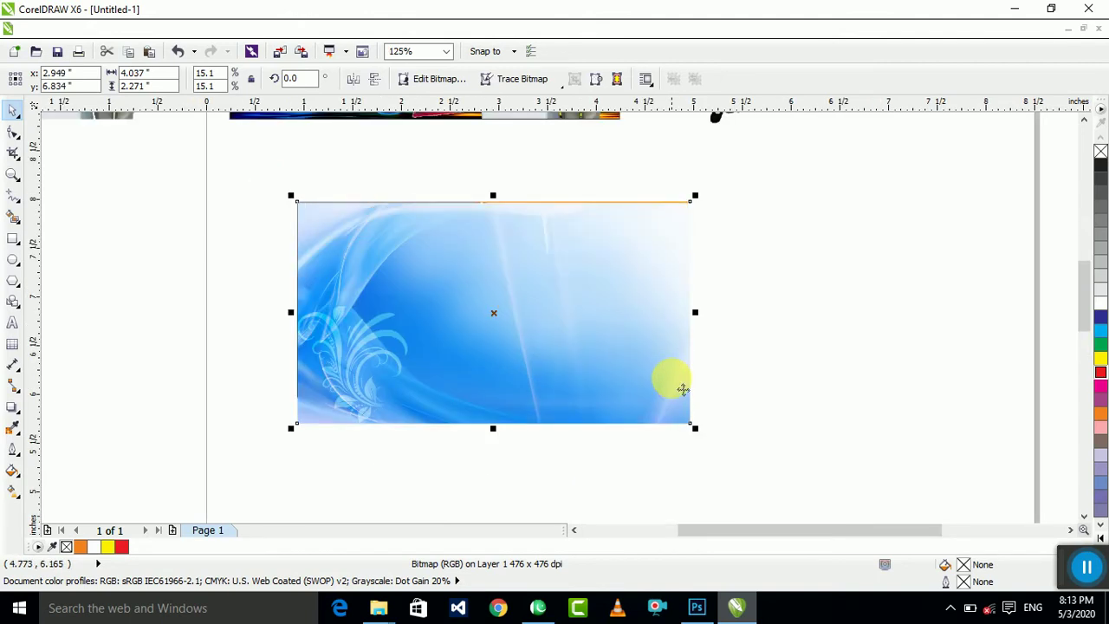
{"action": "right_click", "coordinate": [673, 382]}
{"action": "left_click", "coordinate": [909, 339]}
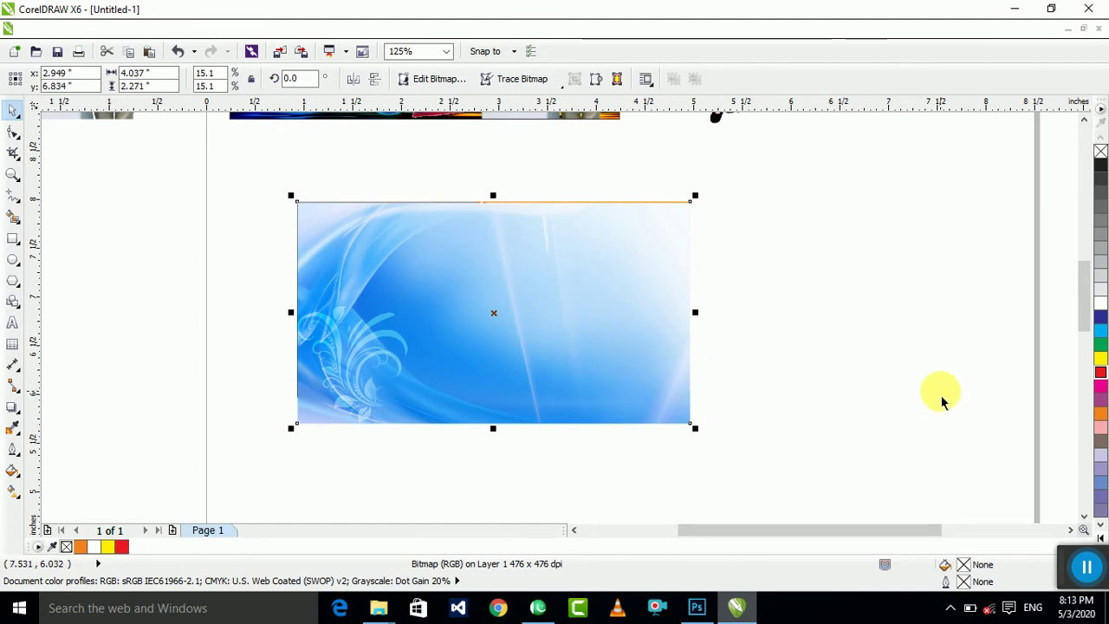
{"action": "key", "text": "ctrl+z"}
{"action": "left_click_drag", "start_coordinate": [670, 389], "coordinate": [742, 396]}
{"action": "key", "text": "ctrl+z"}
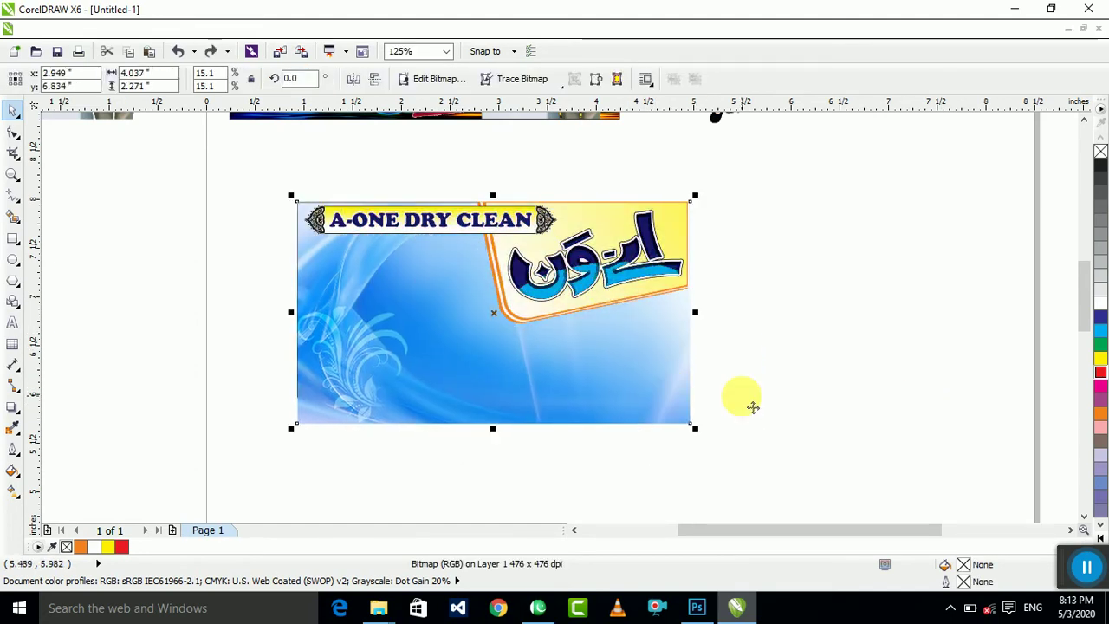
Step: Send the blue background image to the back of the layer and PowerClip it inside the new banner frame
{"action": "key", "text": "ctrl+Page_Down"}
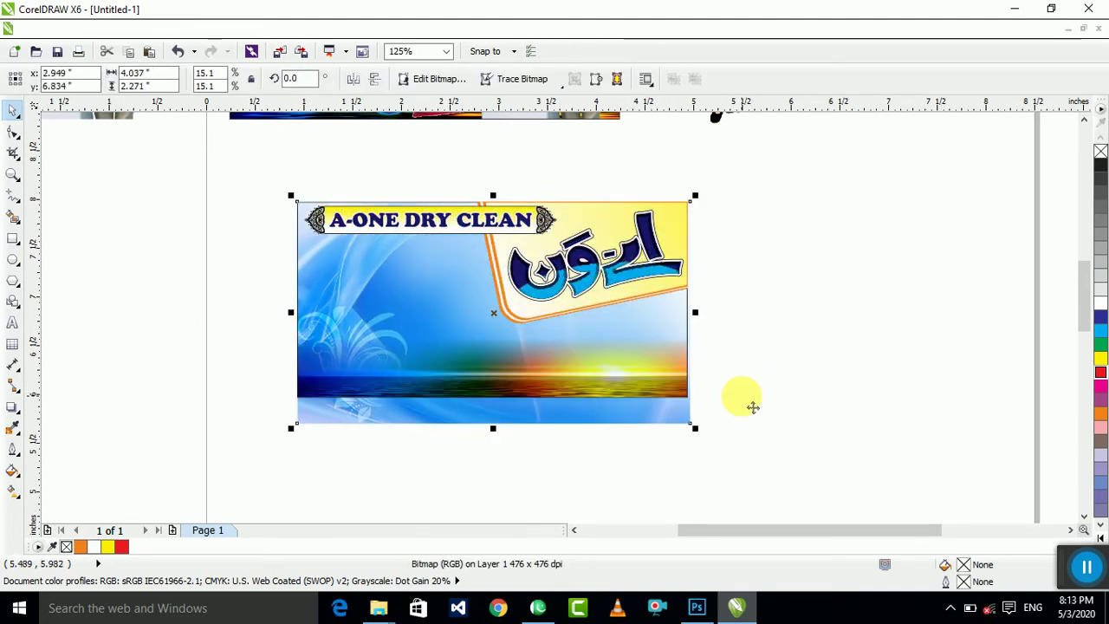
{"action": "left_click", "coordinate": [745, 400]}
{"action": "right_click", "coordinate": [661, 408]}
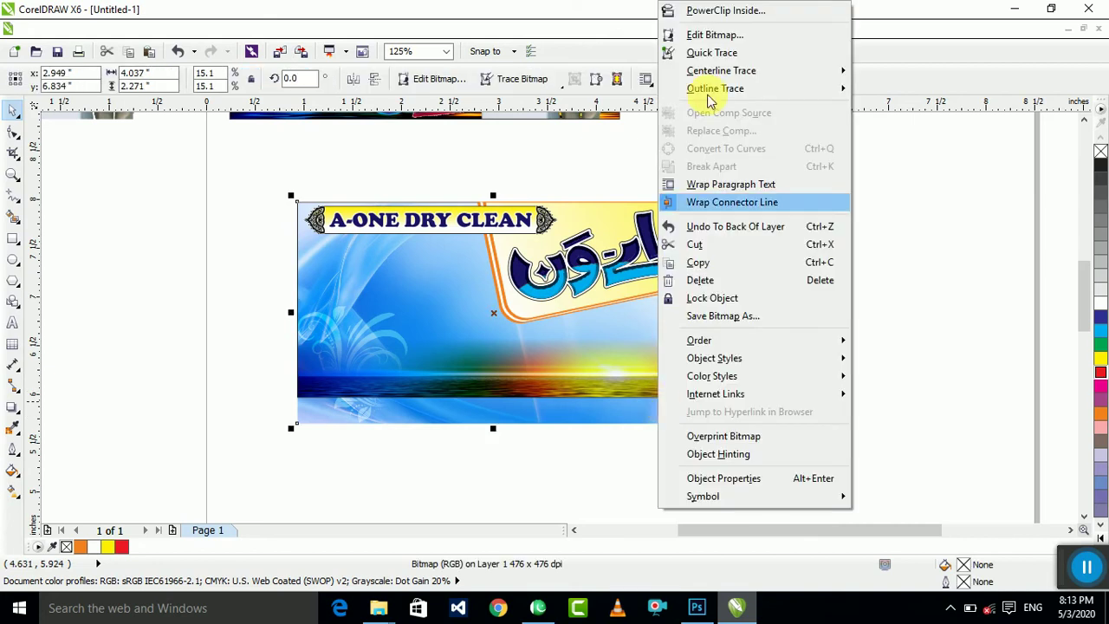
{"action": "left_click", "coordinate": [715, 9]}
{"action": "left_click", "coordinate": [364, 276]}
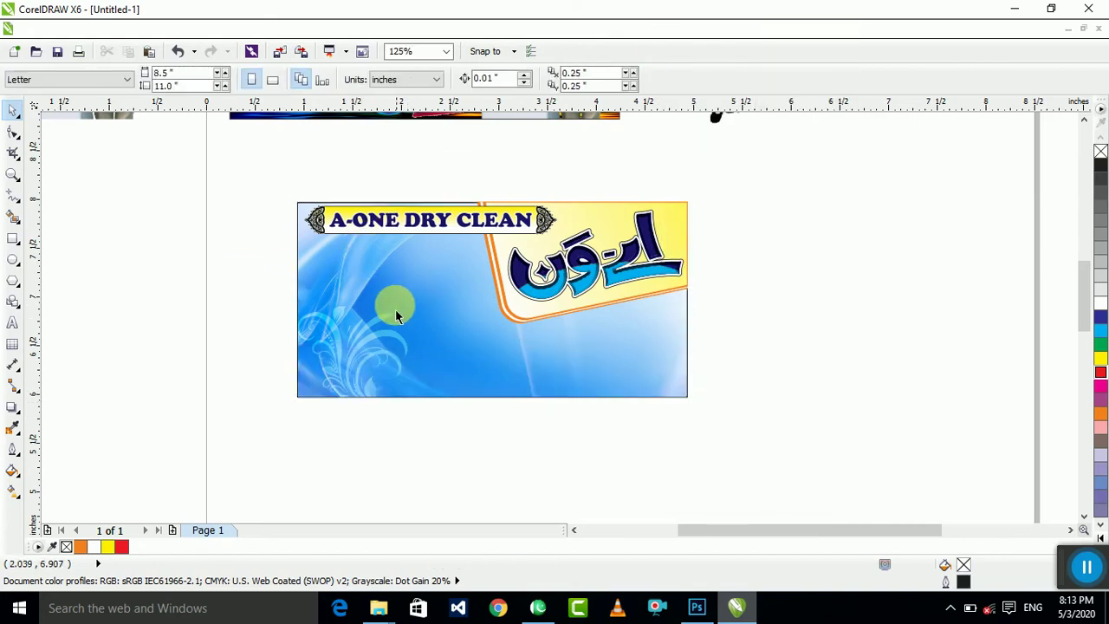
Step: Edit the banner's PowerClip contents, send the blue background behind the sunset sea image and finish editing
{"action": "right_click", "coordinate": [395, 309]}
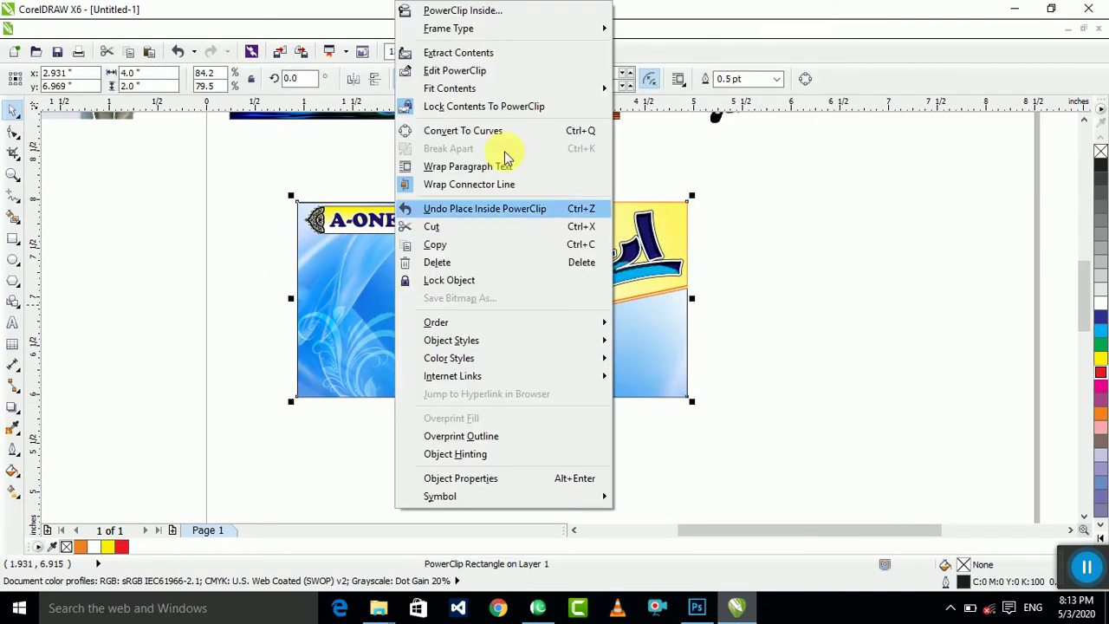
{"action": "left_click", "coordinate": [499, 77]}
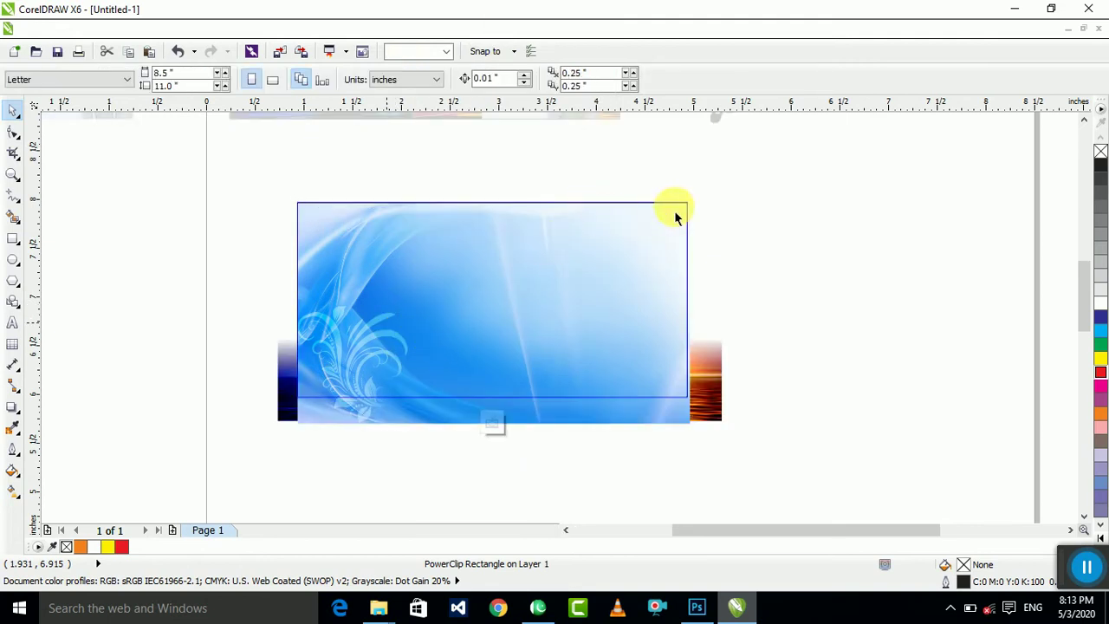
{"action": "left_click_drag", "start_coordinate": [682, 184], "coordinate": [614, 214]}
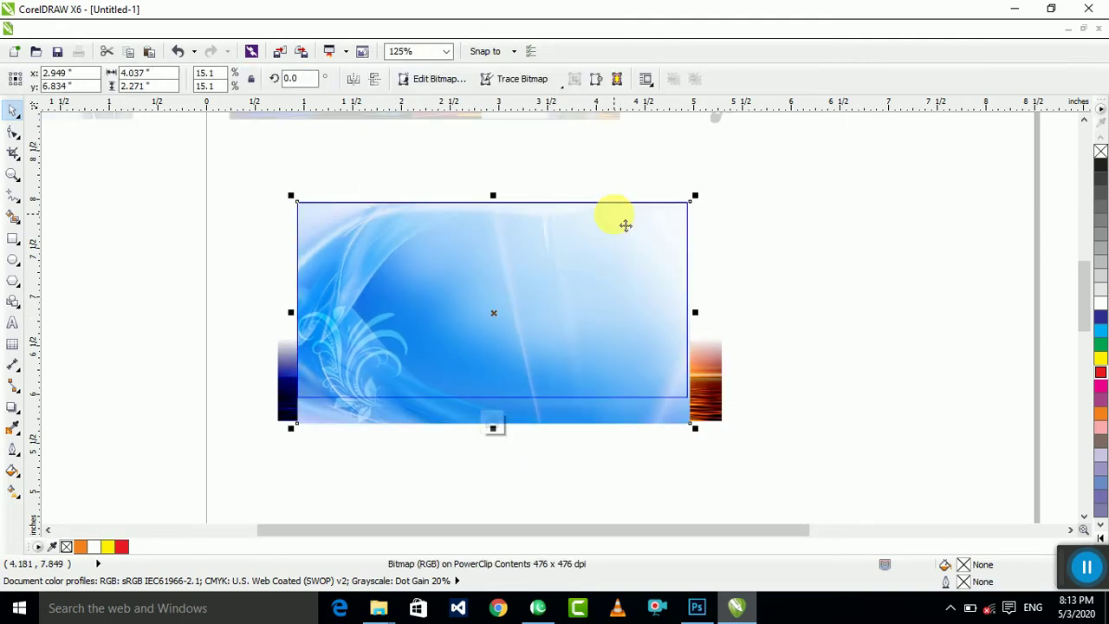
{"action": "key", "text": "shift+Page_Down"}
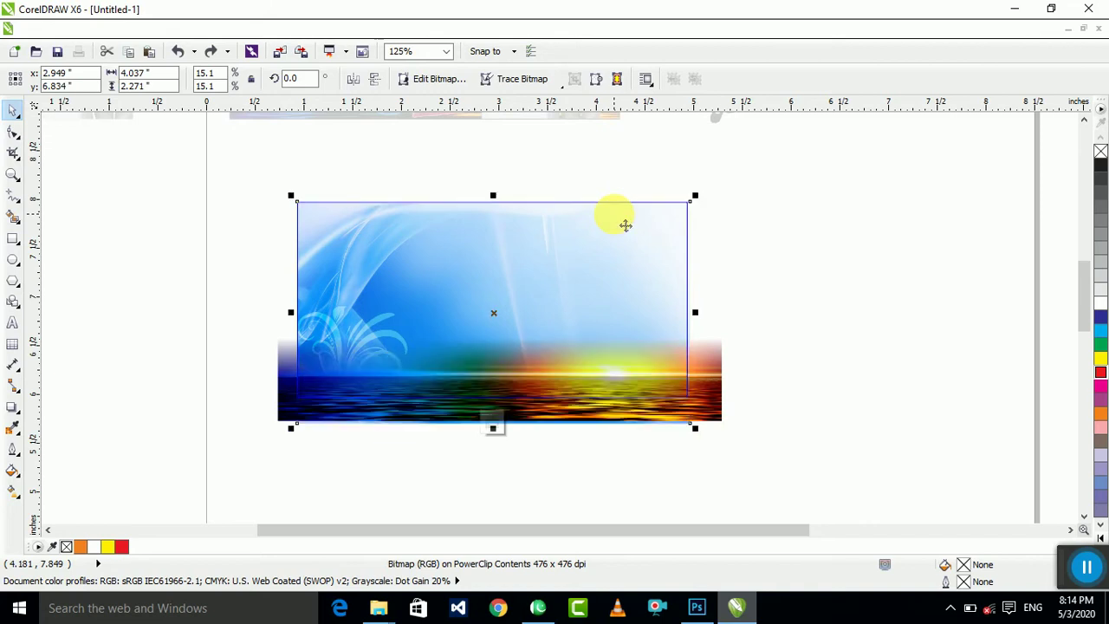
{"action": "left_click", "coordinate": [493, 428]}
{"action": "left_click", "coordinate": [664, 425]}
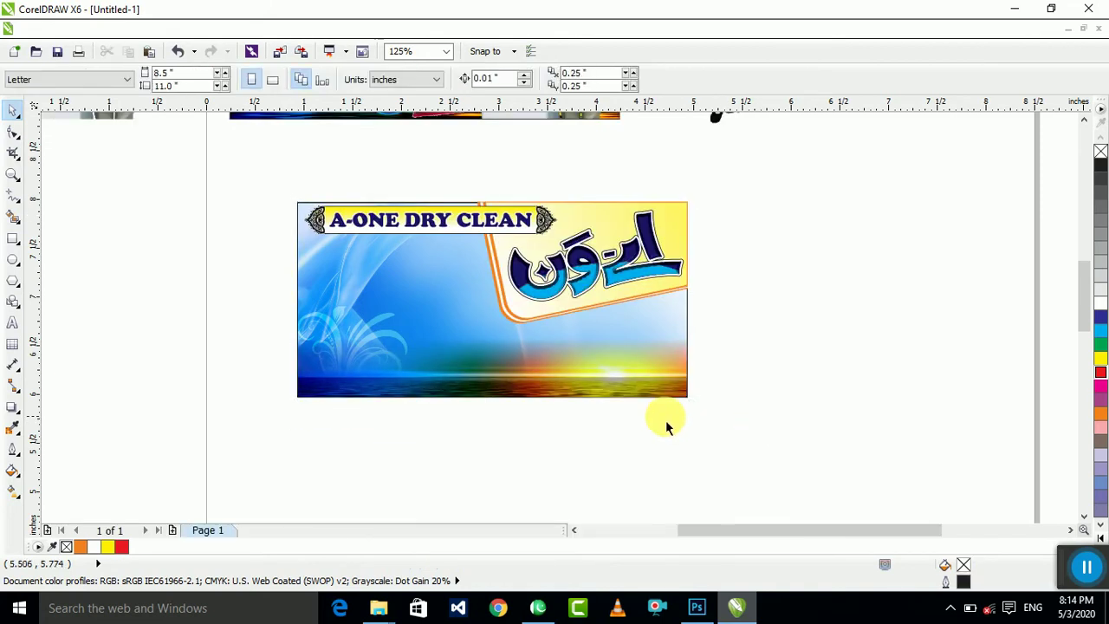
Step: Place the washing machine and laundry worker picture in the new banner's lower-right corner and align it with the frame's bottom edge
{"action": "scroll", "coordinate": [660, 423], "scroll_direction": "down", "scroll_amount": 2}
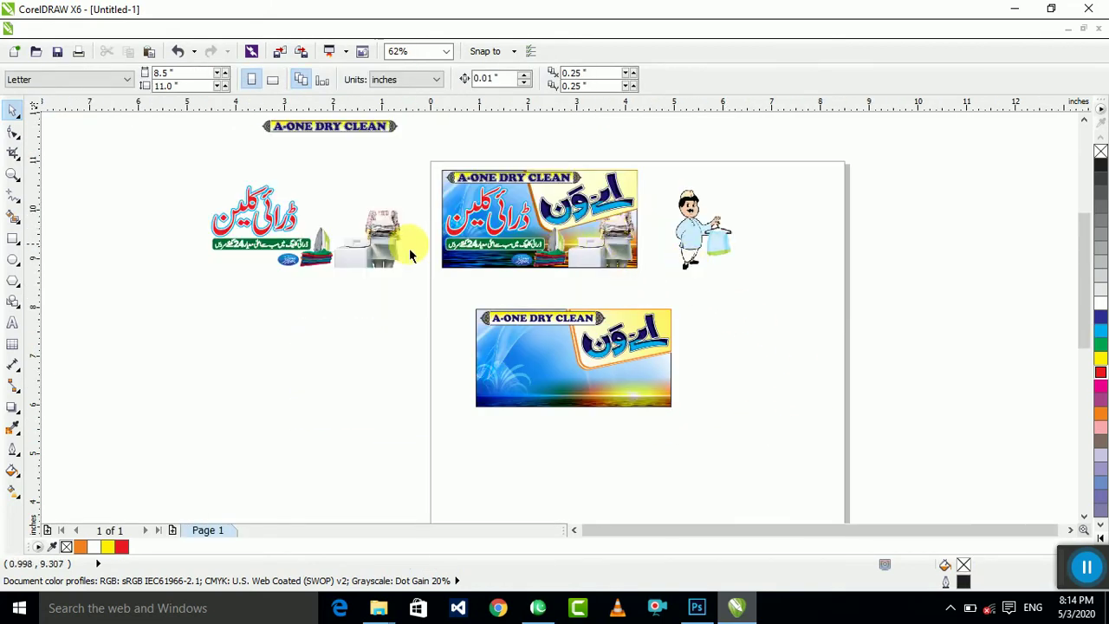
{"action": "left_click_drag", "start_coordinate": [383, 263], "coordinate": [664, 366]}
{"action": "scroll", "coordinate": [647, 395], "scroll_direction": "up", "scroll_amount": 2}
{"action": "left_click_drag", "start_coordinate": [668, 395], "coordinate": [669, 375]}
{"action": "left_click", "coordinate": [422, 402], "text": "shift"}
{"action": "key", "text": "b"}
{"action": "left_click", "coordinate": [706, 512]}
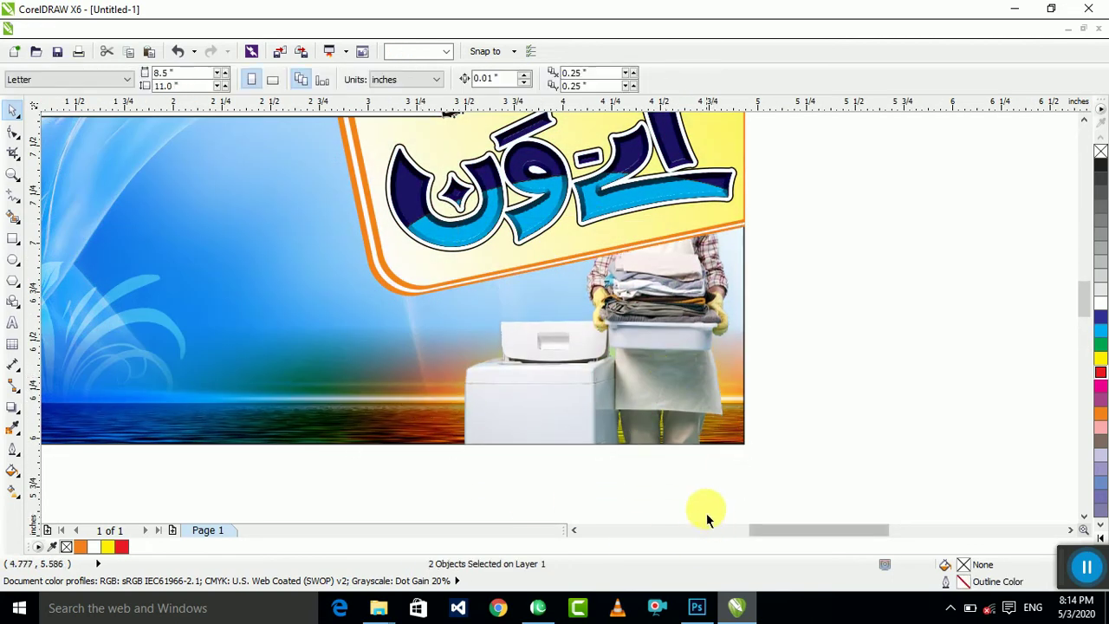
Step: Place the iron and folded clothes picture along the new banner's bottom edge, beside the washing machine
{"action": "scroll", "coordinate": [718, 401], "scroll_direction": "down", "scroll_amount": 1}
{"action": "scroll", "coordinate": [500, 341], "scroll_direction": "down", "scroll_amount": 1}
{"action": "left_click_drag", "start_coordinate": [267, 230], "coordinate": [512, 345]}
{"action": "scroll", "coordinate": [552, 385], "scroll_direction": "up", "scroll_amount": 4}
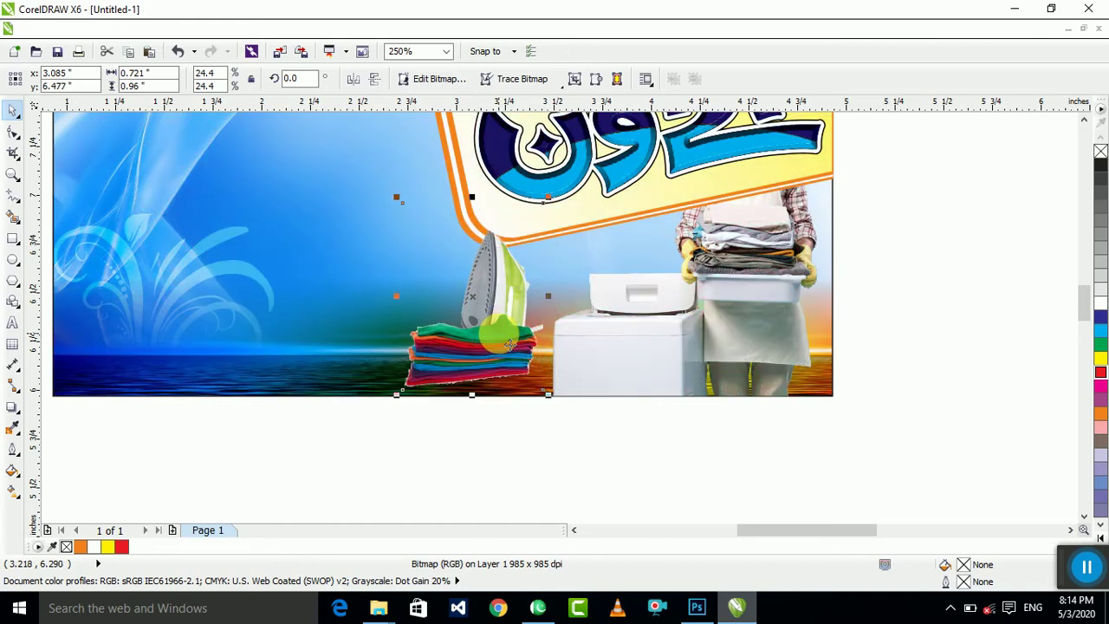
Step: Move the grouped red Urdu dry clean lettering to an open area beside the new banner
{"action": "scroll", "coordinate": [758, 353], "scroll_direction": "down", "scroll_amount": 4}
{"action": "left_click_drag", "start_coordinate": [425, 132], "coordinate": [288, 206]}
{"action": "left_click_drag", "start_coordinate": [369, 181], "coordinate": [510, 323]}
{"action": "scroll", "coordinate": [498, 322], "scroll_direction": "up", "scroll_amount": 4}
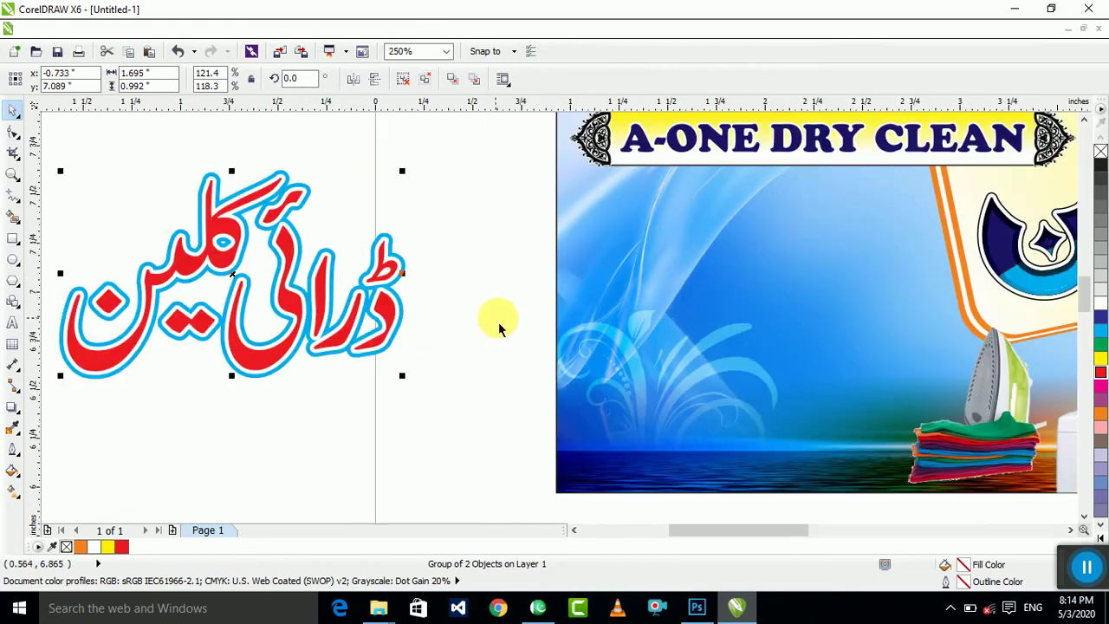
{"action": "scroll", "coordinate": [510, 321], "scroll_direction": "down", "scroll_amount": 2}
{"action": "left_click", "coordinate": [510, 322]}
{"action": "left_click_drag", "start_coordinate": [378, 299], "coordinate": [208, 273]}
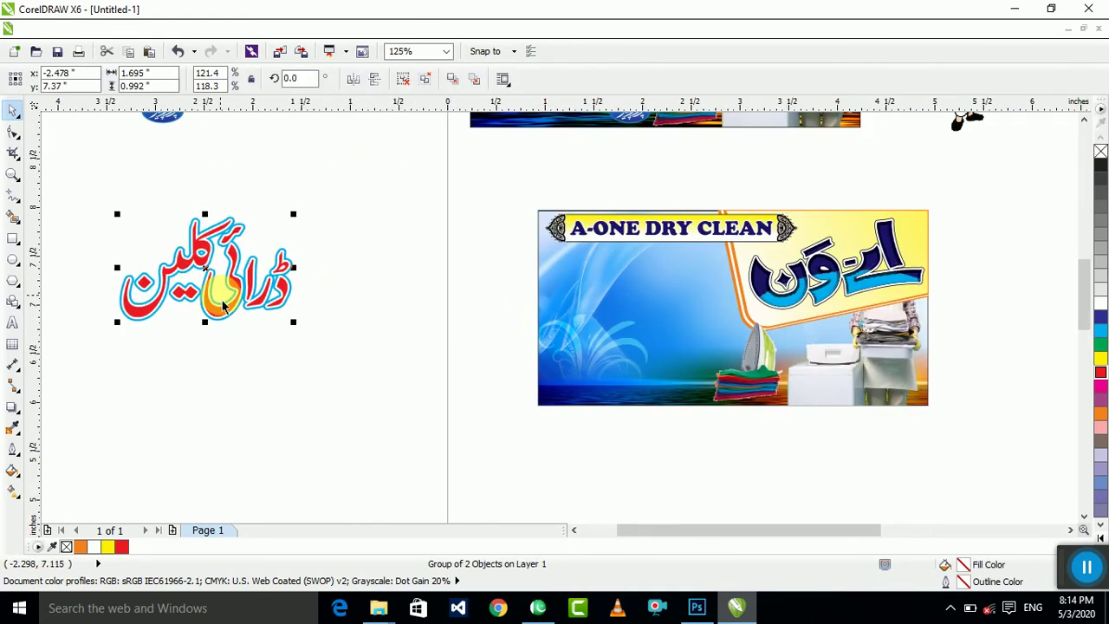
Step: Ungroup the Urdu dry clean lettering and pull its red layer off the blue backing
{"action": "scroll", "coordinate": [446, 317], "scroll_direction": "up", "scroll_amount": 3}
{"action": "scroll", "coordinate": [498, 337], "scroll_direction": "down", "scroll_amount": 3}
{"action": "left_click", "coordinate": [503, 334]}
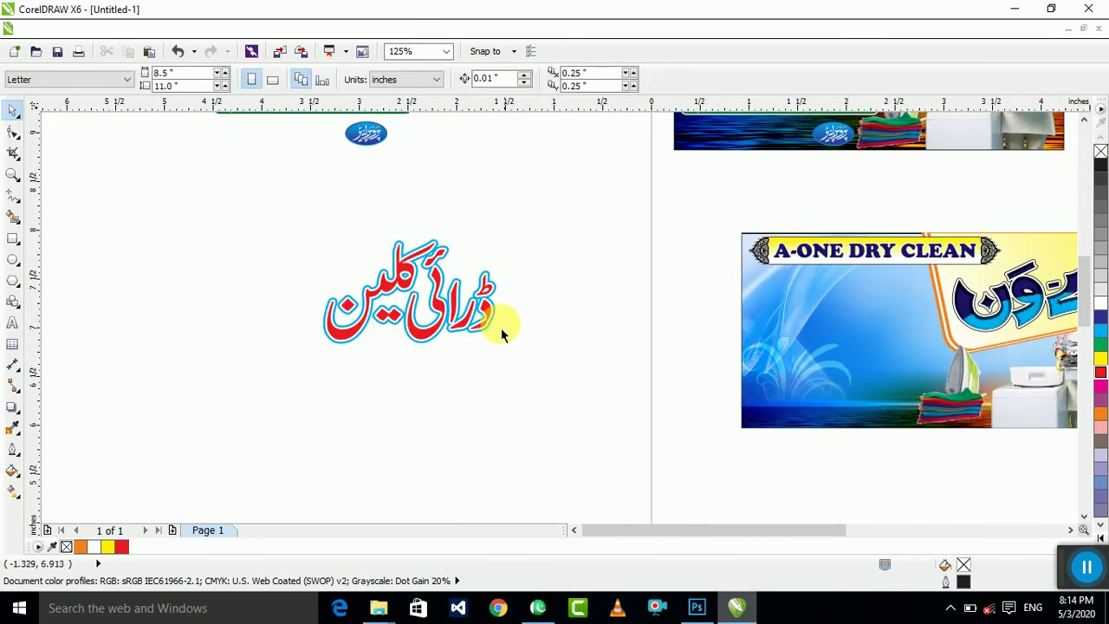
{"action": "left_click_drag", "start_coordinate": [483, 320], "coordinate": [328, 322]}
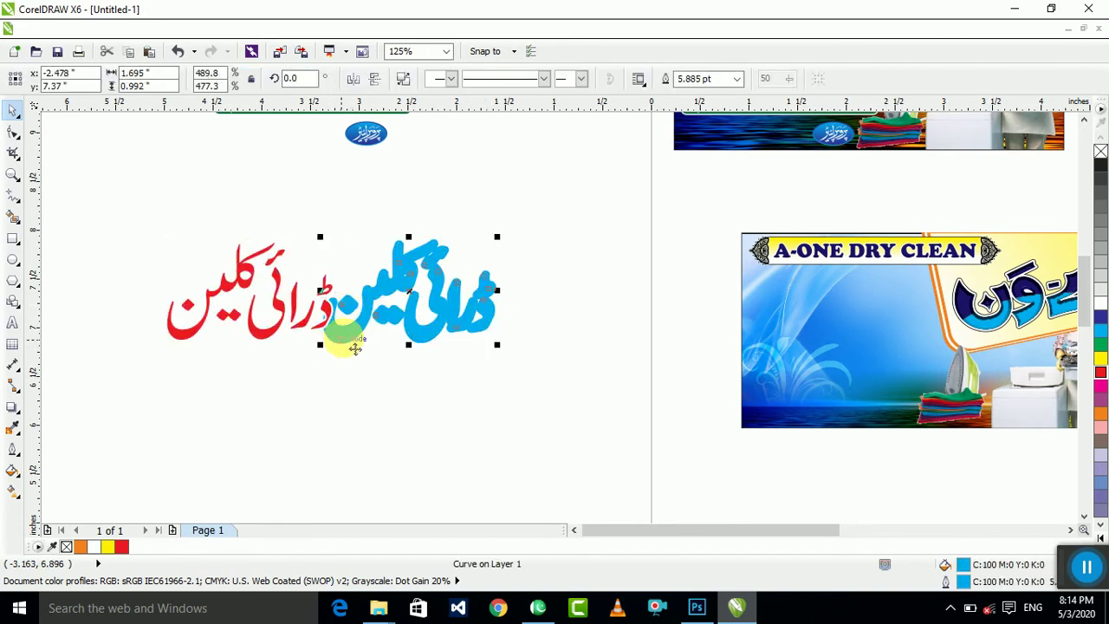
Step: Check the Outline Pen settings of the blue backing and of the red lettering without changing them
{"action": "key", "text": "F12"}
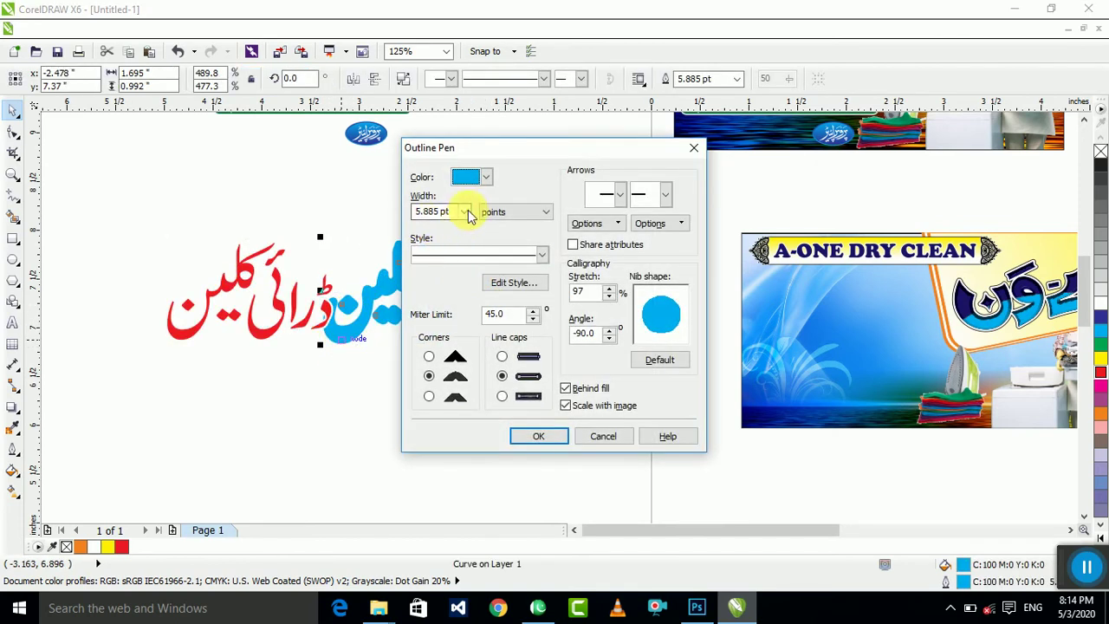
{"action": "key", "text": "Escape"}
{"action": "left_click", "coordinate": [275, 329]}
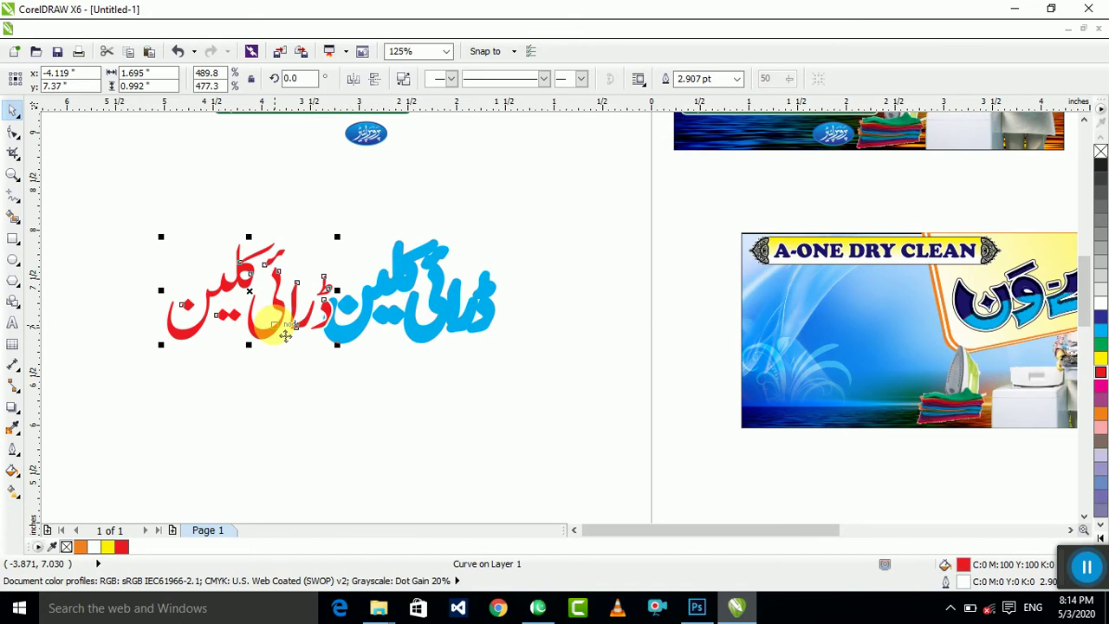
{"action": "key", "text": "F12"}
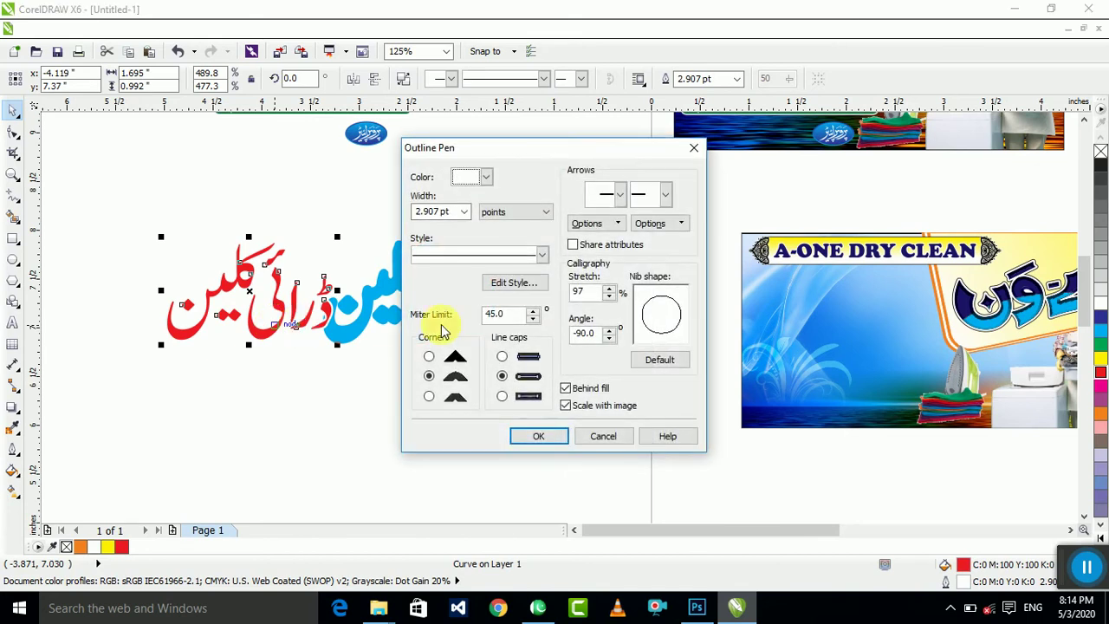
{"action": "left_click", "coordinate": [604, 437]}
Step: Center the red and blue lettering layers on each other and place them below the banner's title bar, enlarged to about 1.79 by 1.048 inches
{"action": "left_click_drag", "start_coordinate": [607, 446], "coordinate": [95, 168]}
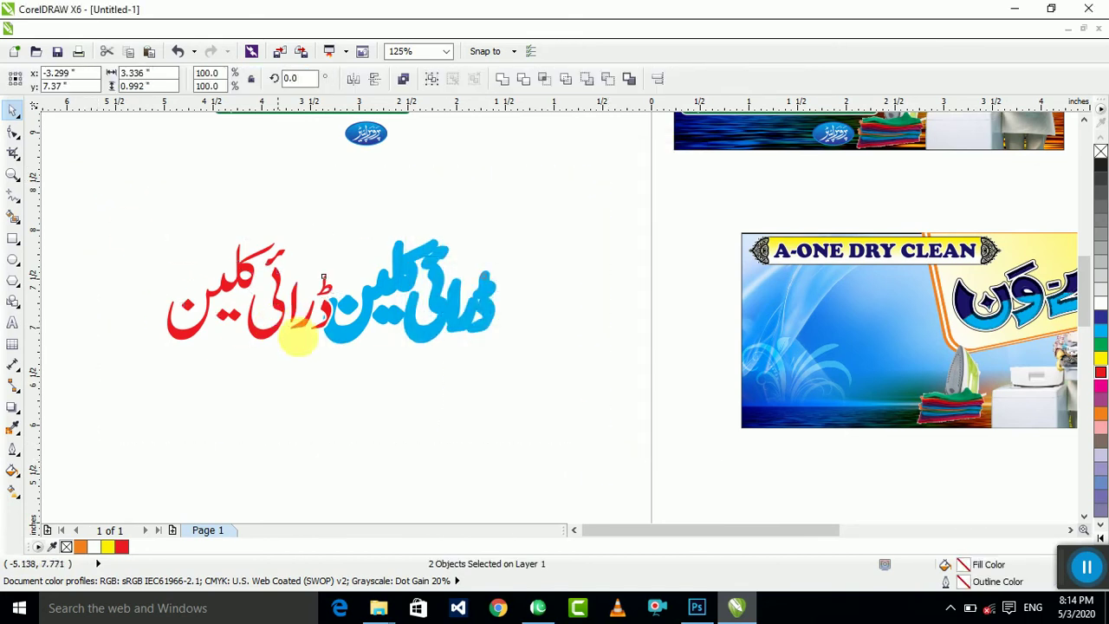
{"action": "key", "text": "c"}
{"action": "left_click_drag", "start_coordinate": [414, 295], "coordinate": [838, 301]}
{"action": "scroll", "coordinate": [942, 308], "scroll_direction": "up", "scroll_amount": 1}
{"action": "left_click_drag", "start_coordinate": [874, 335], "coordinate": [893, 369]}
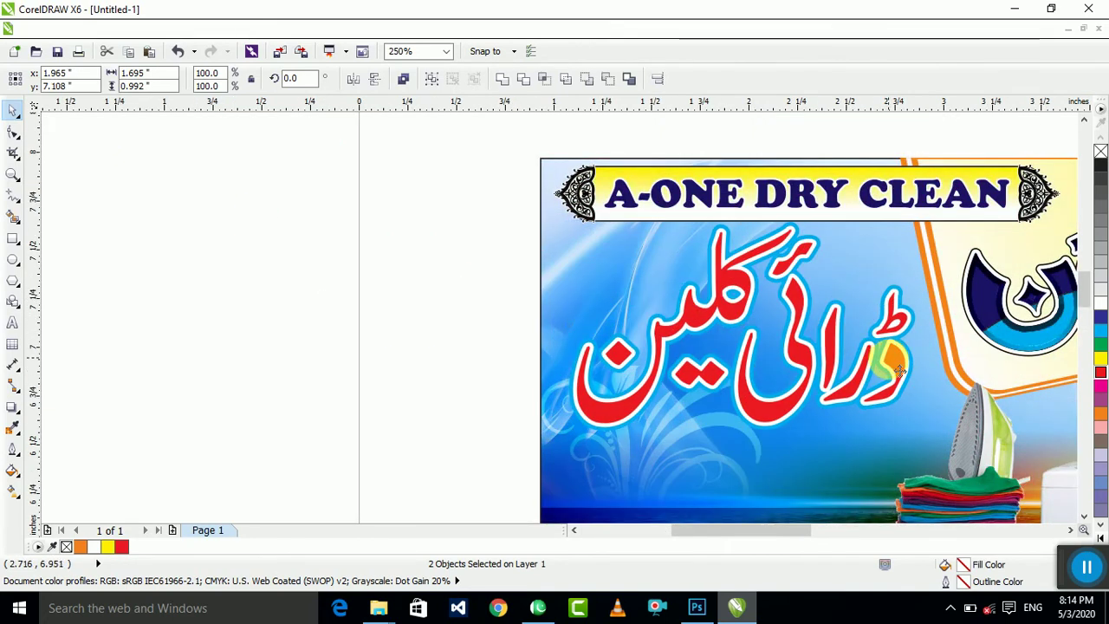
{"action": "left_click_drag", "start_coordinate": [569, 433], "coordinate": [556, 443]}
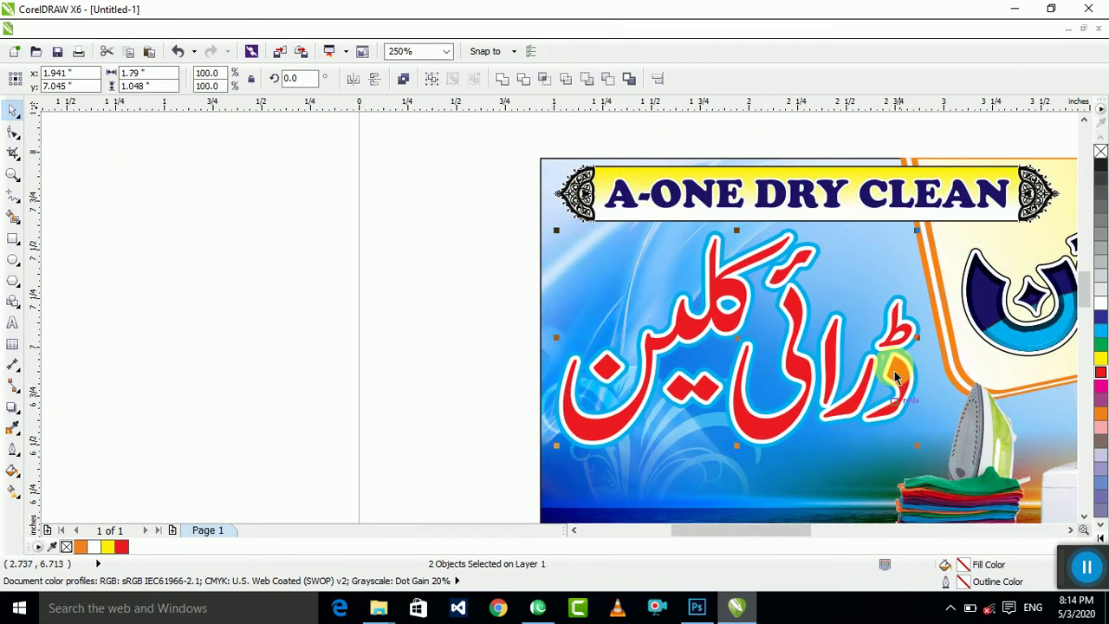
Step: Place the green 24-hour service strip below the red lettering at the banner's left side and shift the iron picture right, clear of it
{"action": "scroll", "coordinate": [468, 355], "scroll_direction": "down", "scroll_amount": 5}
{"action": "left_click", "coordinate": [487, 371]}
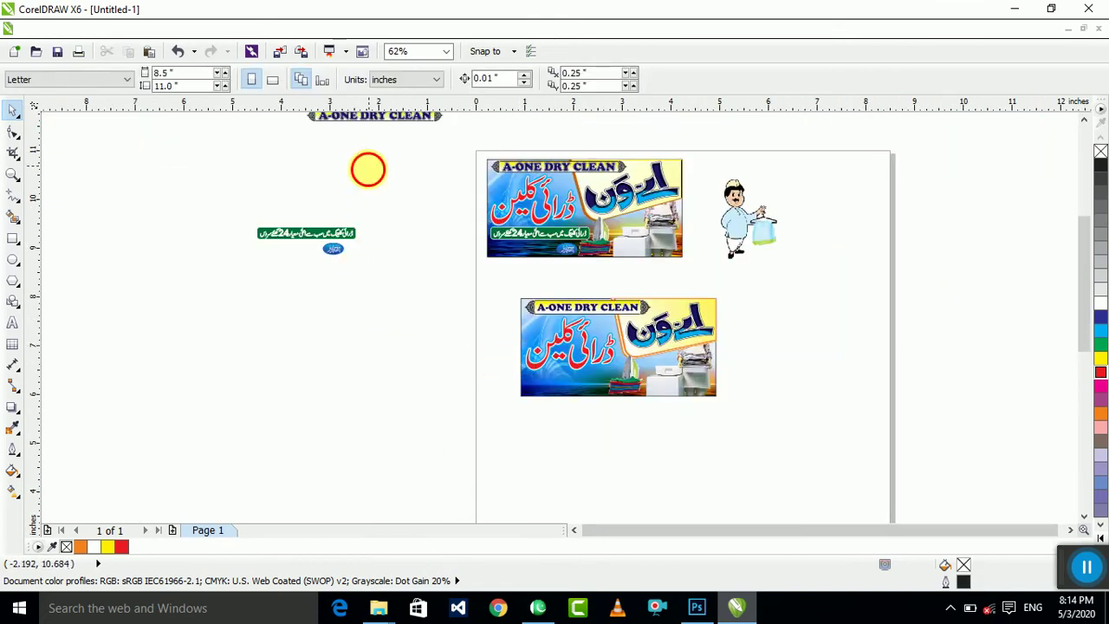
{"action": "left_click_drag", "start_coordinate": [367, 169], "coordinate": [184, 243]}
{"action": "left_click_drag", "start_coordinate": [317, 237], "coordinate": [595, 400]}
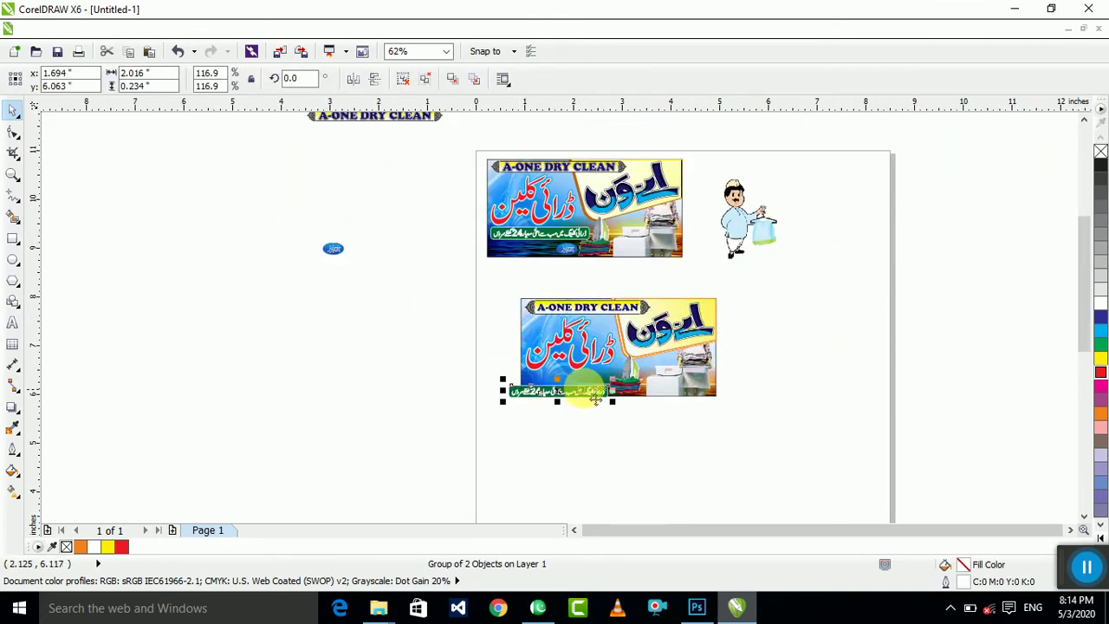
{"action": "scroll", "coordinate": [595, 399], "scroll_direction": "up", "scroll_amount": 5}
{"action": "left_click_drag", "start_coordinate": [649, 312], "coordinate": [658, 336]}
{"action": "scroll", "coordinate": [597, 331], "scroll_direction": "down", "scroll_amount": 2}
{"action": "scroll", "coordinate": [674, 242], "scroll_direction": "up", "scroll_amount": 1}
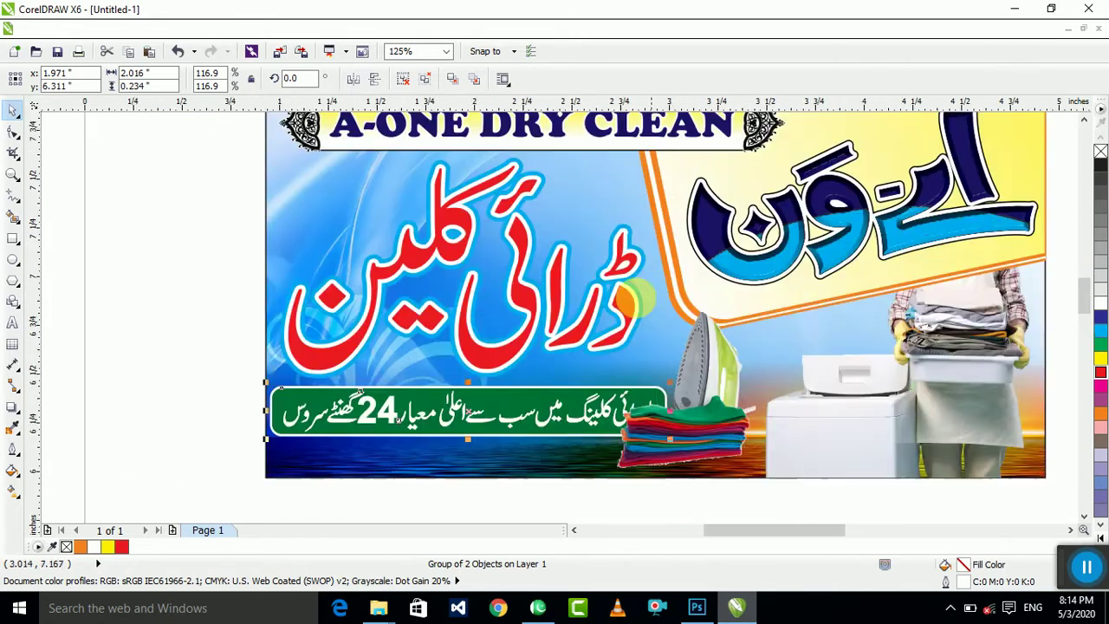
{"action": "left_click_drag", "start_coordinate": [697, 433], "coordinate": [755, 436]}
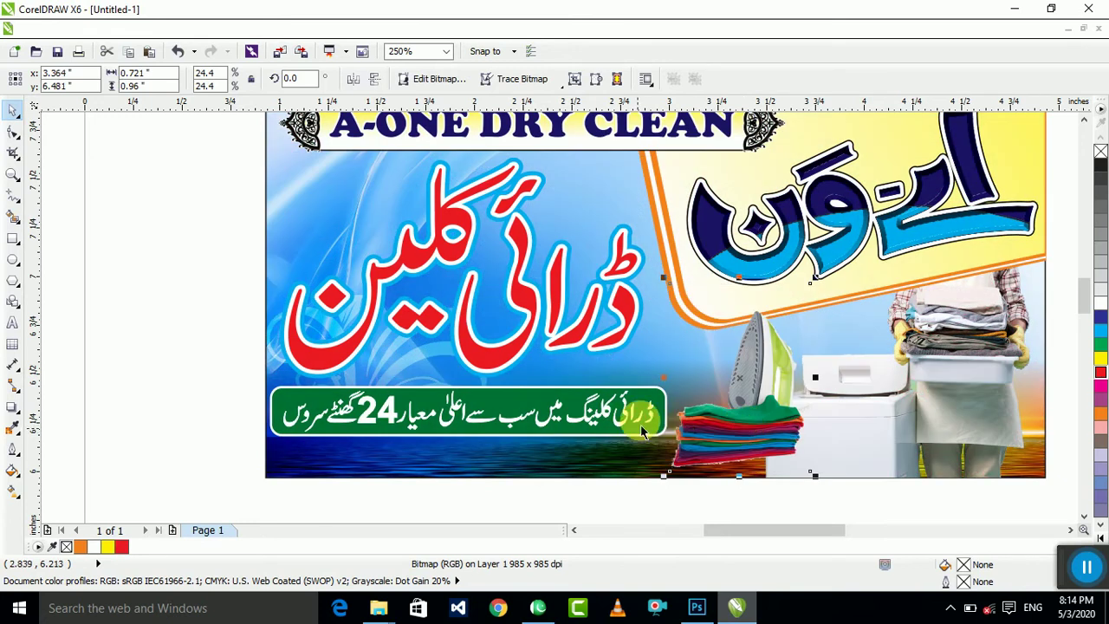
Step: Reduce the height of both red lettering layers to about 0.949 inch from their bottom edge
{"action": "left_click", "coordinate": [406, 316]}
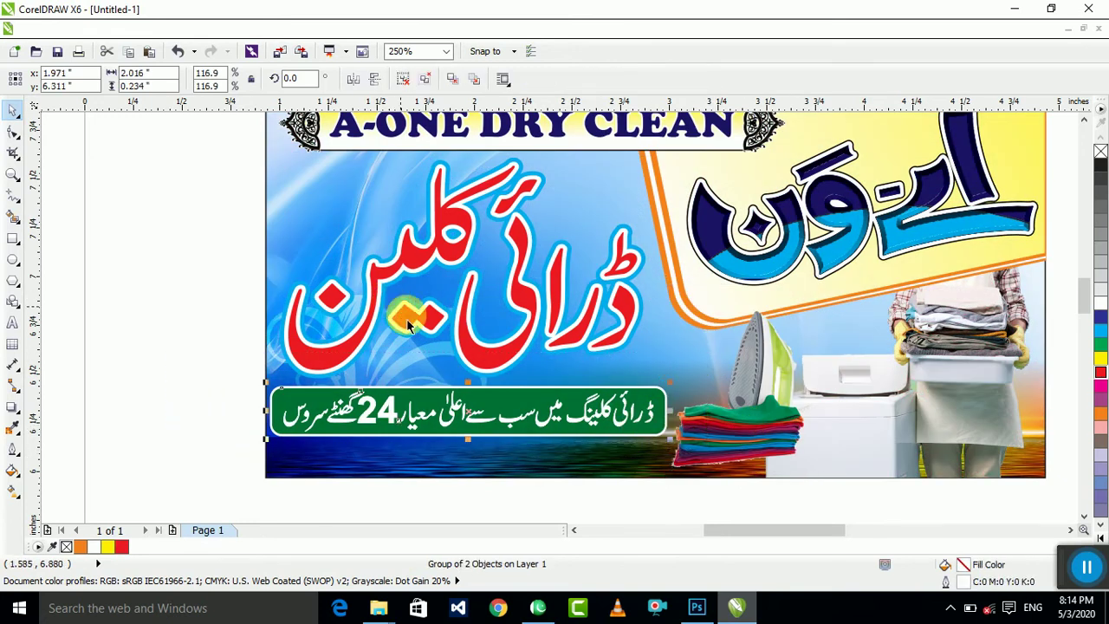
{"action": "left_click", "coordinate": [482, 371]}
{"action": "left_click_drag", "start_coordinate": [466, 379], "coordinate": [467, 366]}
{"action": "left_click_drag", "start_coordinate": [199, 361], "coordinate": [542, 434]}
{"action": "key", "text": "ctrl+z"}
{"action": "left_click_drag", "start_coordinate": [156, 137], "coordinate": [754, 450]}
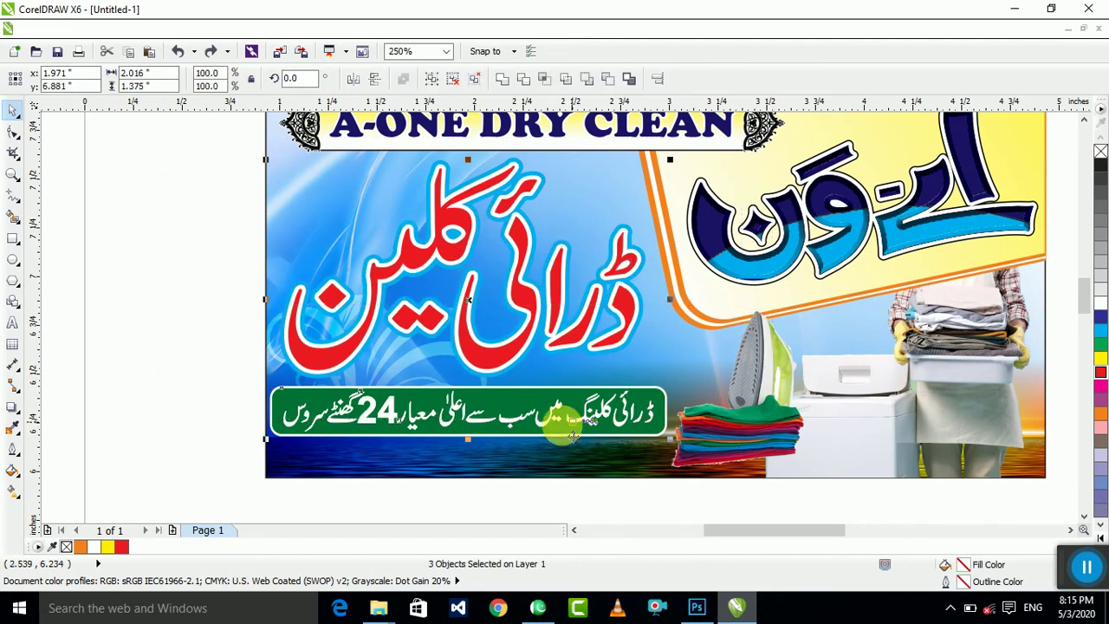
{"action": "left_click_drag", "start_coordinate": [188, 137], "coordinate": [822, 279]}
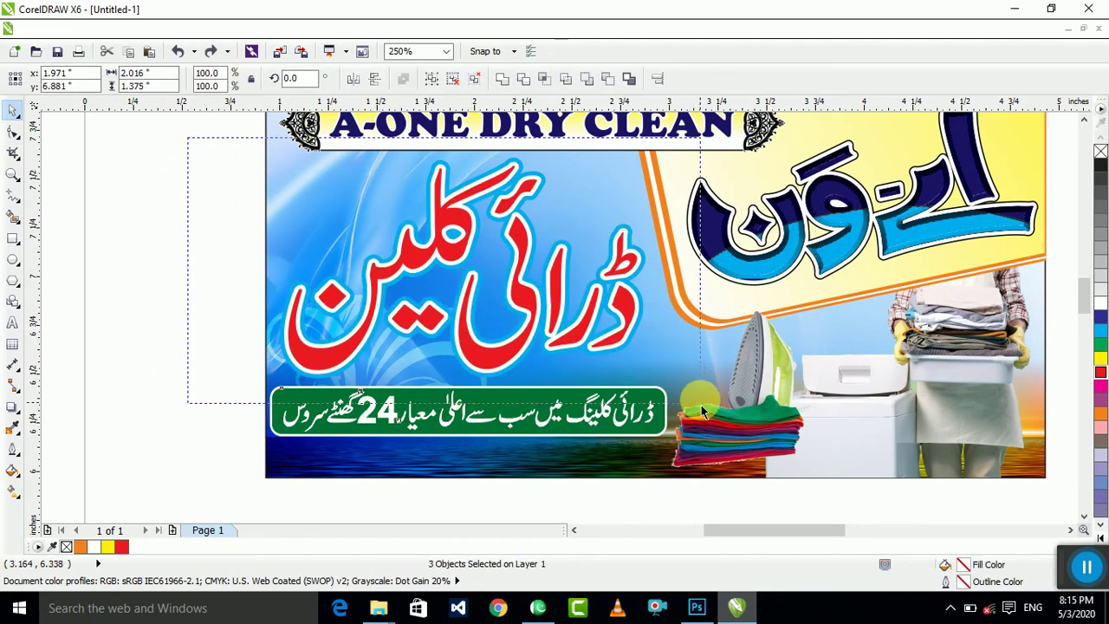
{"action": "left_click_drag", "start_coordinate": [704, 412], "coordinate": [702, 407]}
{"action": "left_click_drag", "start_coordinate": [473, 371], "coordinate": [471, 365]}
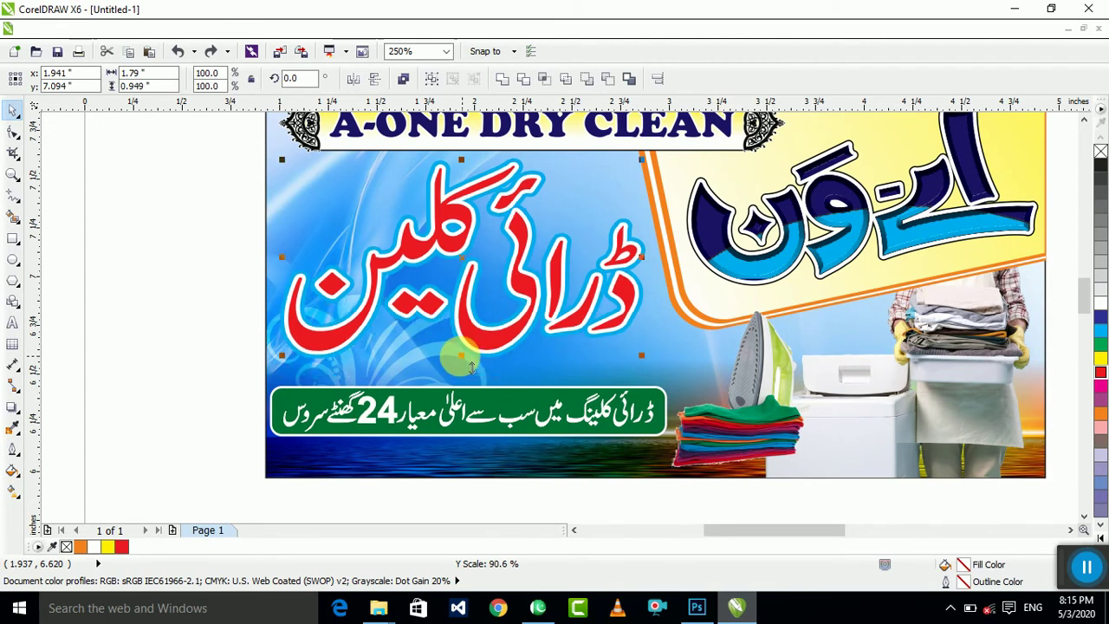
Step: Move the green service strip slightly up and right, closer to the red lettering
{"action": "left_click_drag", "start_coordinate": [206, 329], "coordinate": [702, 459]}
{"action": "scroll", "coordinate": [591, 405], "scroll_direction": "up", "scroll_amount": 1}
{"action": "left_click_drag", "start_coordinate": [589, 397], "coordinate": [603, 374]}
{"action": "scroll", "coordinate": [611, 362], "scroll_direction": "down", "scroll_amount": 1}
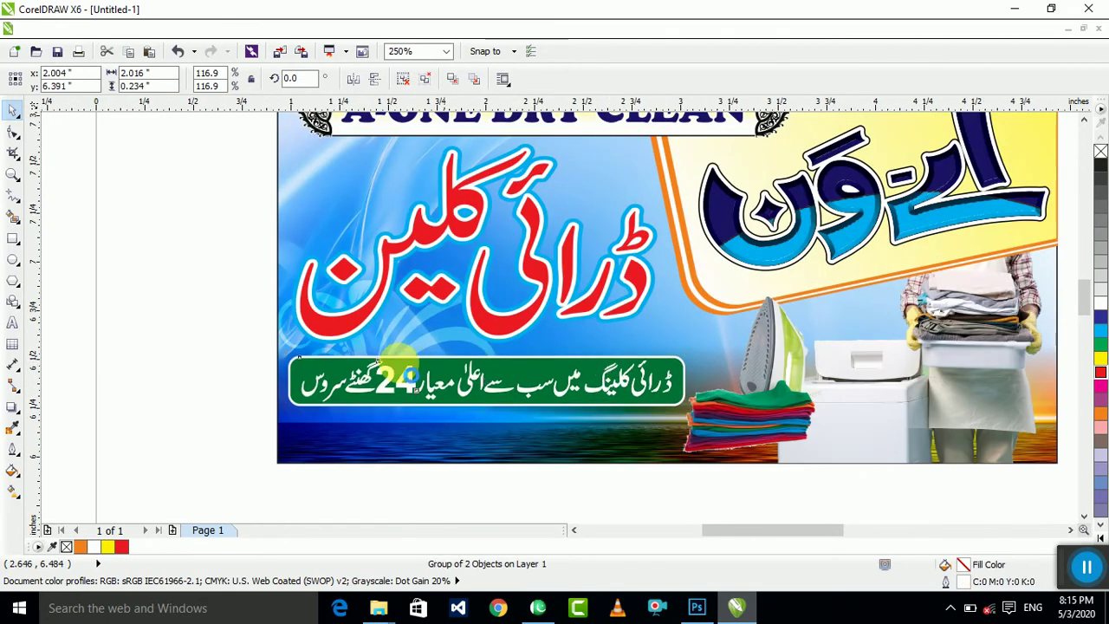
{"action": "left_click", "coordinate": [265, 351]}
Step: Place the blue oval proprietor badge below the right end of the green service strip
{"action": "scroll", "coordinate": [572, 349], "scroll_direction": "down", "scroll_amount": 2}
{"action": "left_click_drag", "start_coordinate": [394, 171], "coordinate": [256, 272]}
{"action": "left_click_drag", "start_coordinate": [323, 227], "coordinate": [532, 292]}
{"action": "scroll", "coordinate": [589, 399], "scroll_direction": "up", "scroll_amount": 2}
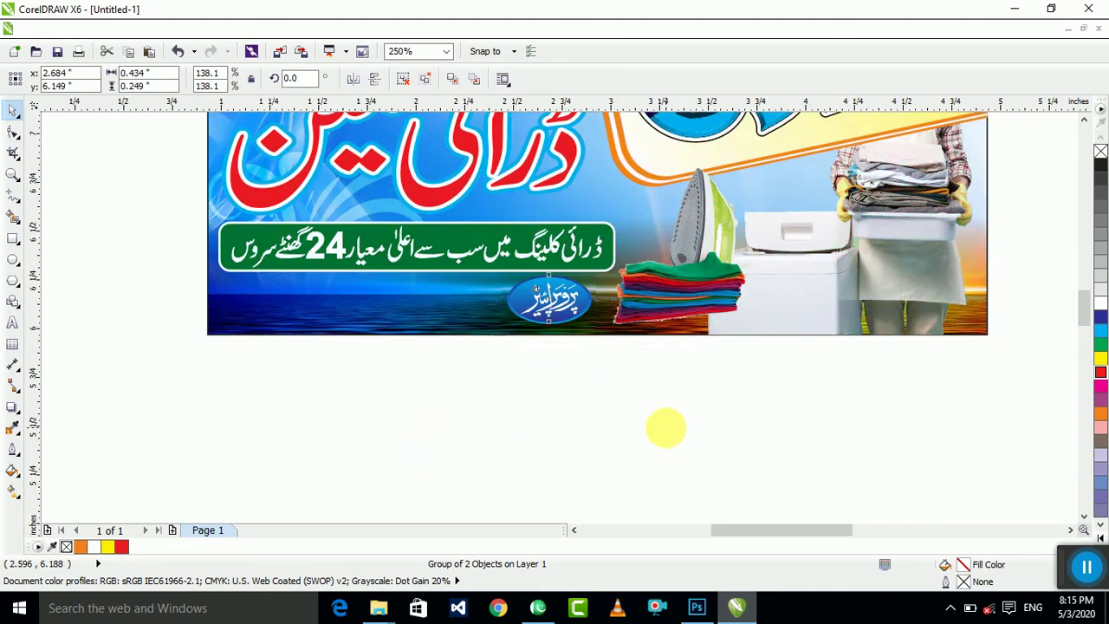
{"action": "left_click", "coordinate": [663, 424]}
Step: Bring the cartoon launderer into the banner's upper-left area and scale it down to about 0.615 by 0.871 inch
{"action": "scroll", "coordinate": [587, 398], "scroll_direction": "down", "scroll_amount": 2}
{"action": "left_click_drag", "start_coordinate": [699, 209], "coordinate": [539, 323]}
{"action": "scroll", "coordinate": [476, 315], "scroll_direction": "up", "scroll_amount": 1}
{"action": "scroll", "coordinate": [608, 299], "scroll_direction": "up", "scroll_amount": 1}
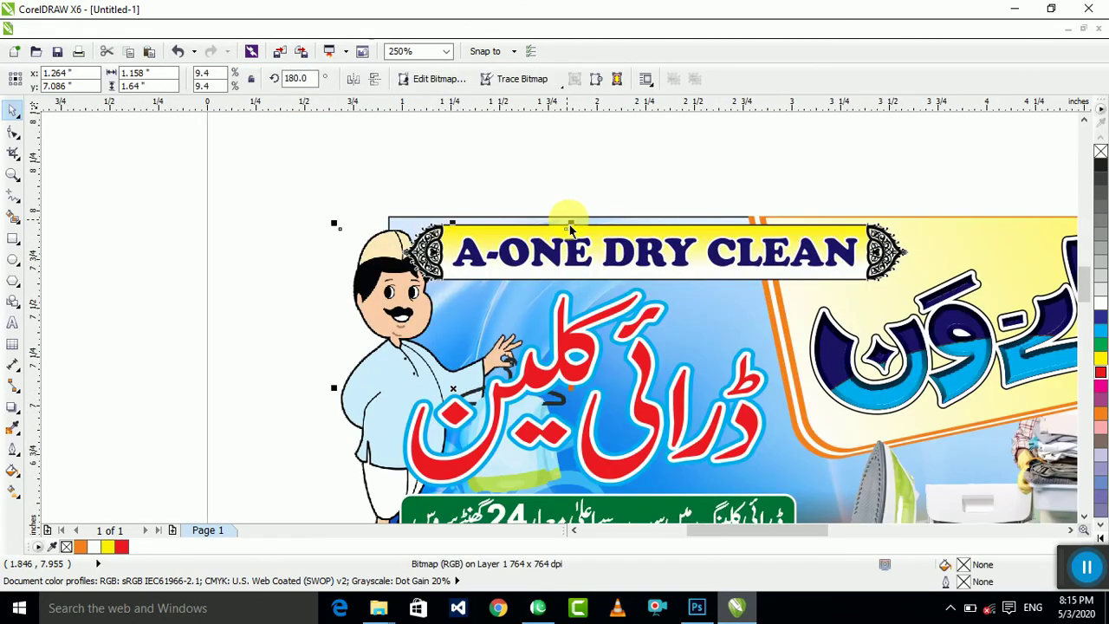
{"action": "left_click_drag", "start_coordinate": [570, 224], "coordinate": [460, 377]}
{"action": "left_click_drag", "start_coordinate": [377, 449], "coordinate": [428, 381]}
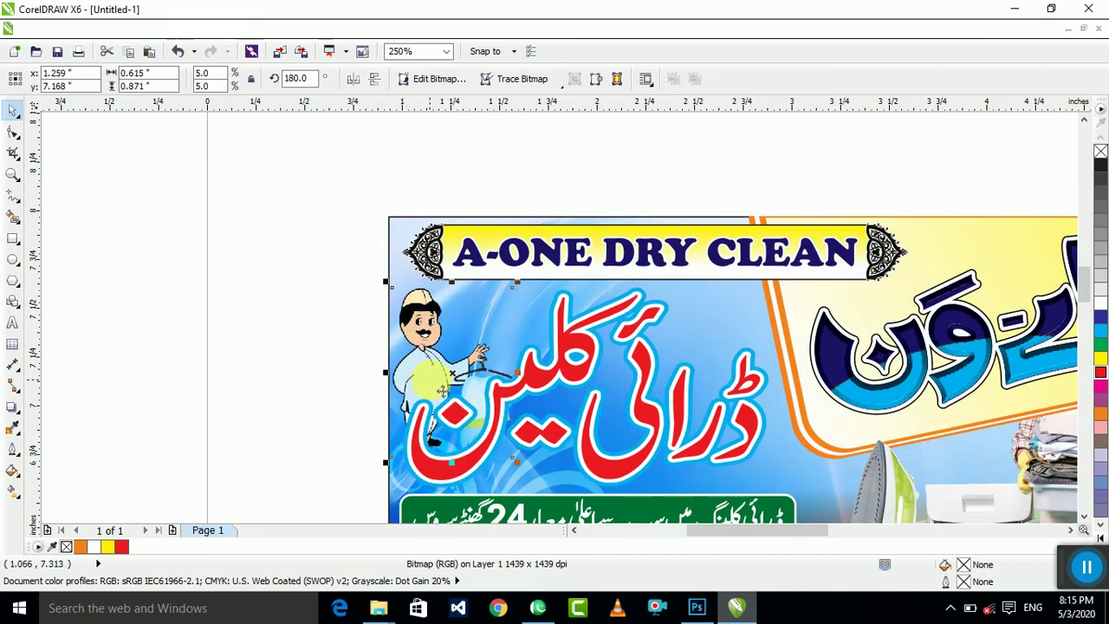
Step: Shrink the cartoon launderer a little further and position it just below the left end of the title bar
{"action": "scroll", "coordinate": [442, 391], "scroll_direction": "up", "scroll_amount": 1}
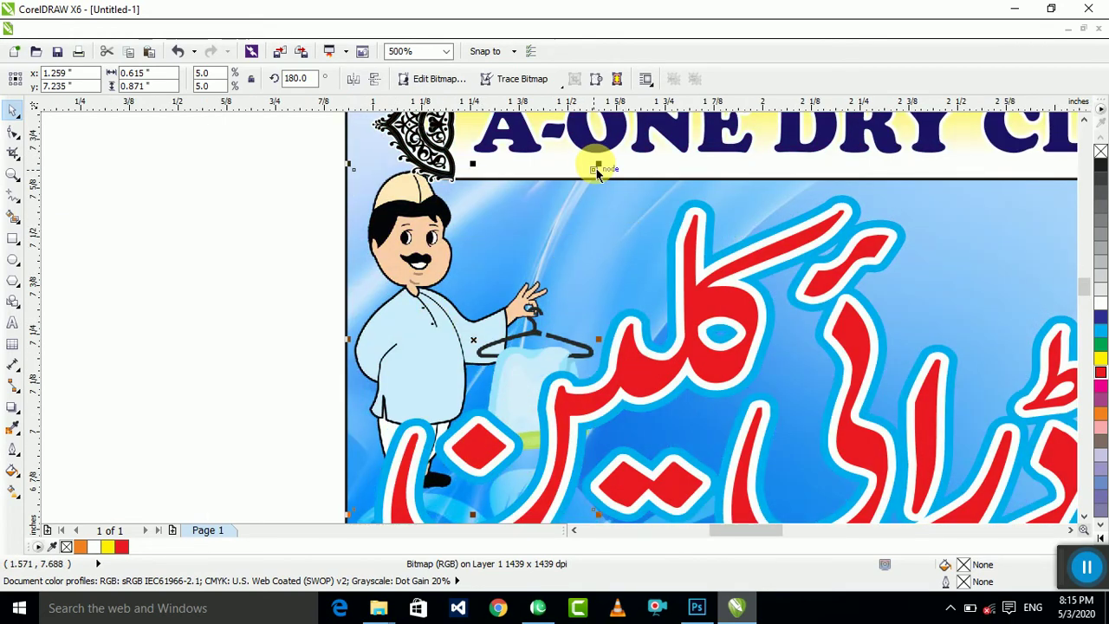
{"action": "left_click_drag", "start_coordinate": [595, 169], "coordinate": [562, 217]}
{"action": "left_click_drag", "start_coordinate": [428, 346], "coordinate": [423, 314]}
{"action": "right_click", "coordinate": [435, 326]}
{"action": "left_click", "coordinate": [545, 12]}
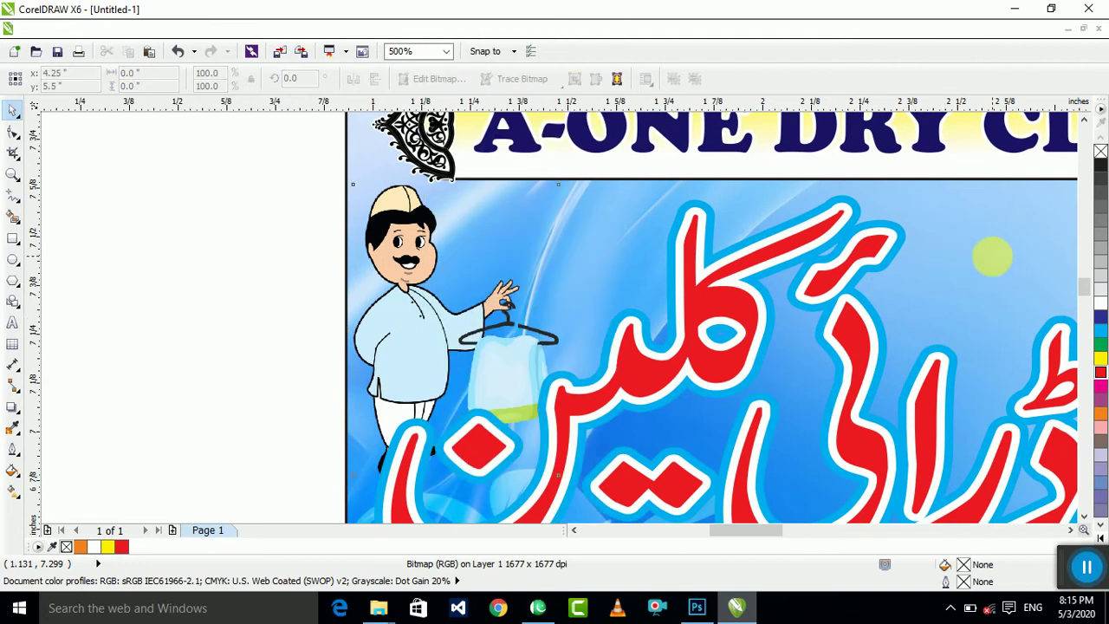
{"action": "left_click", "coordinate": [451, 262]}
Step: Select all the objects of the new banner and group them
{"action": "scroll", "coordinate": [364, 252], "scroll_direction": "down", "scroll_amount": 1}
{"action": "left_click", "coordinate": [353, 232]}
{"action": "left_click_drag", "start_coordinate": [797, 447], "coordinate": [801, 445]}
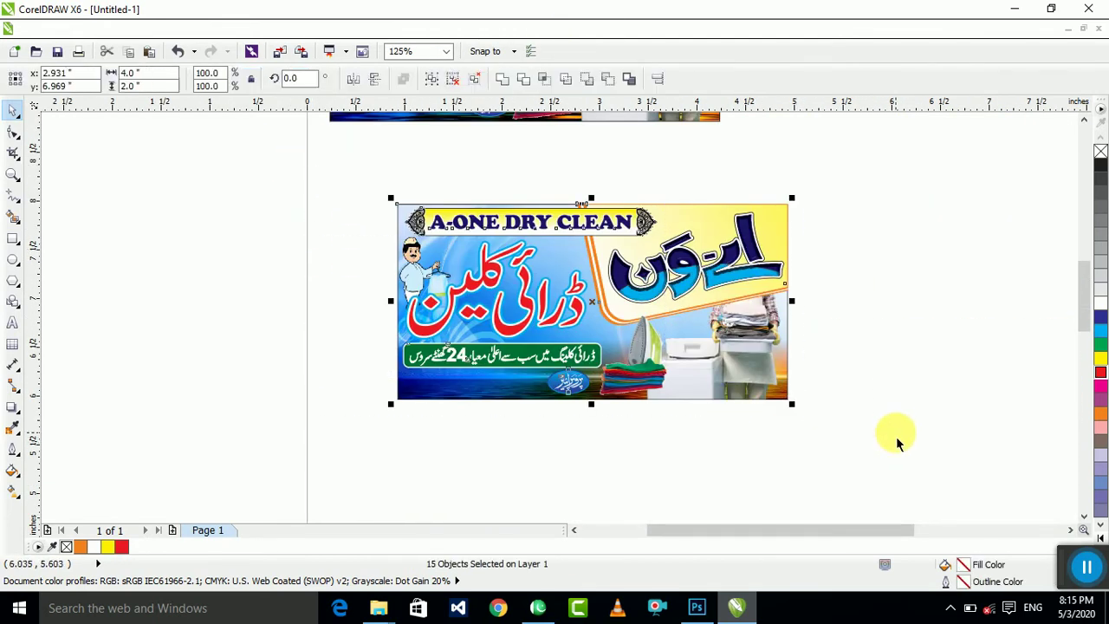
{"action": "key", "text": "ctrl+g"}
{"action": "key", "text": "shift+F2"}
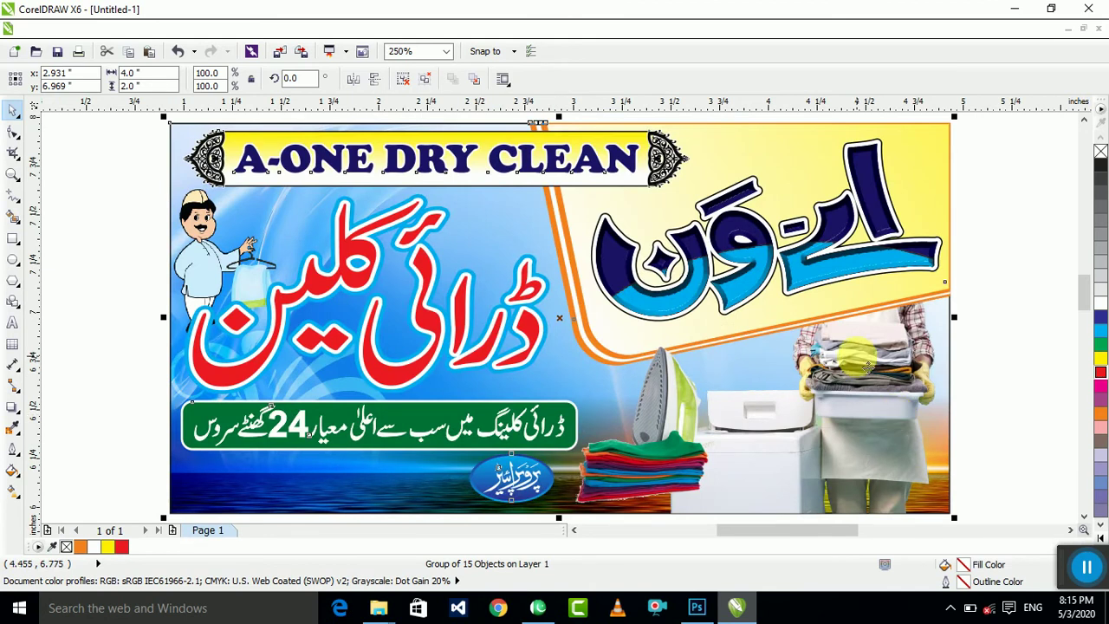
{"action": "left_click", "coordinate": [977, 272]}
{"action": "left_click", "coordinate": [916, 256]}
{"action": "scroll", "coordinate": [692, 288], "scroll_direction": "down", "scroll_amount": 1}
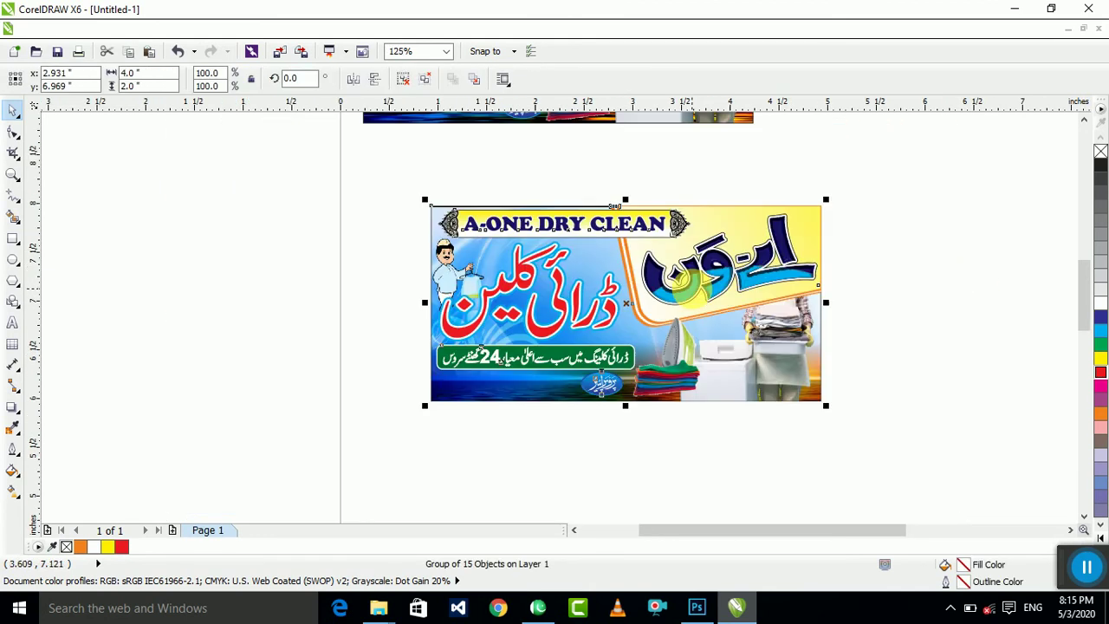
{"action": "left_click", "coordinate": [912, 290]}
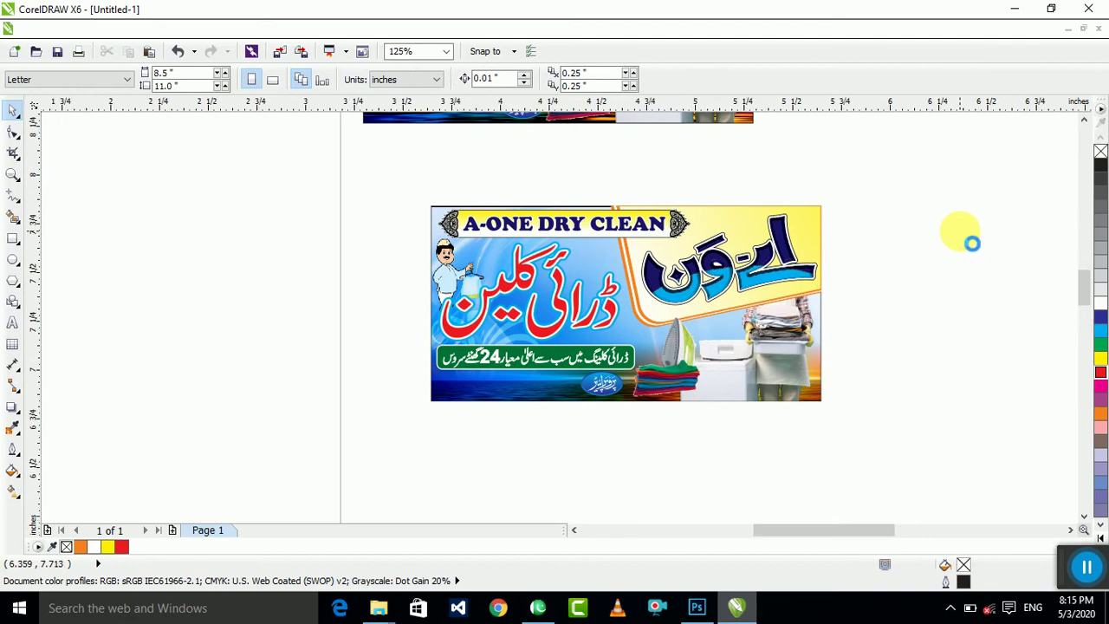
Step: Copy the two-tone Urdu A-One lettering to the empty area right of the banner and ungroup the copy
{"action": "scroll", "coordinate": [961, 236], "scroll_direction": "up", "scroll_amount": 1}
{"action": "left_click", "coordinate": [471, 305]}
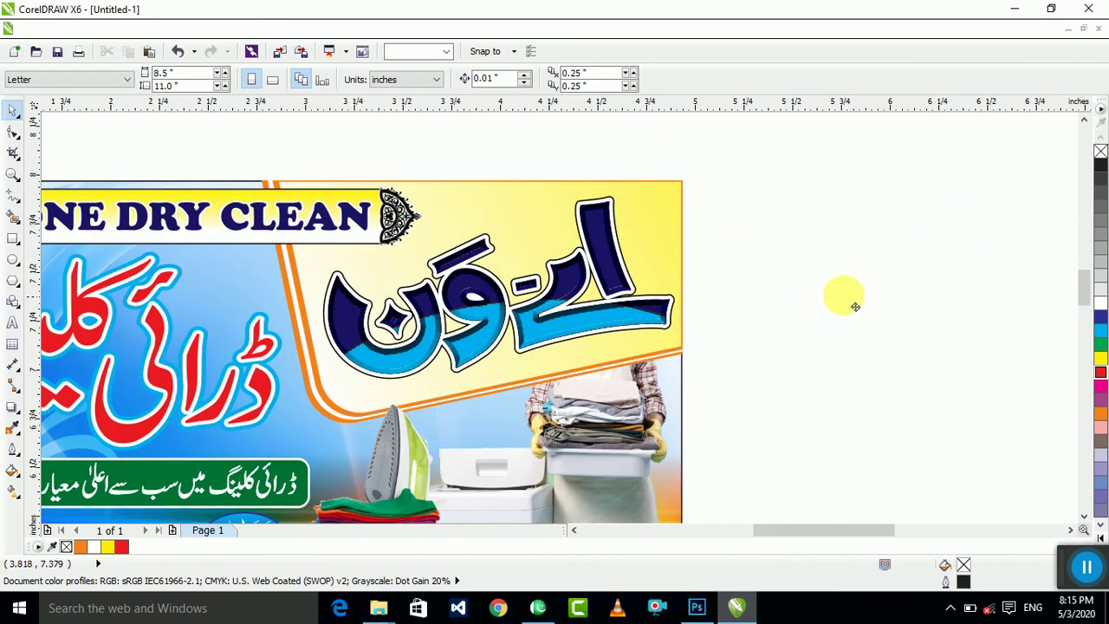
{"action": "right_click", "coordinate": [938, 283]}
{"action": "scroll", "coordinate": [867, 320], "scroll_direction": "down", "scroll_amount": 1}
{"action": "left_click_drag", "start_coordinate": [936, 283], "coordinate": [949, 227]}
{"action": "key", "text": "ctrl+u"}
Step: Delete the copied two-tone lettering, keeping only its black backing lettering
{"action": "left_click", "coordinate": [915, 250]}
{"action": "scroll", "coordinate": [982, 328], "scroll_direction": "up", "scroll_amount": 1}
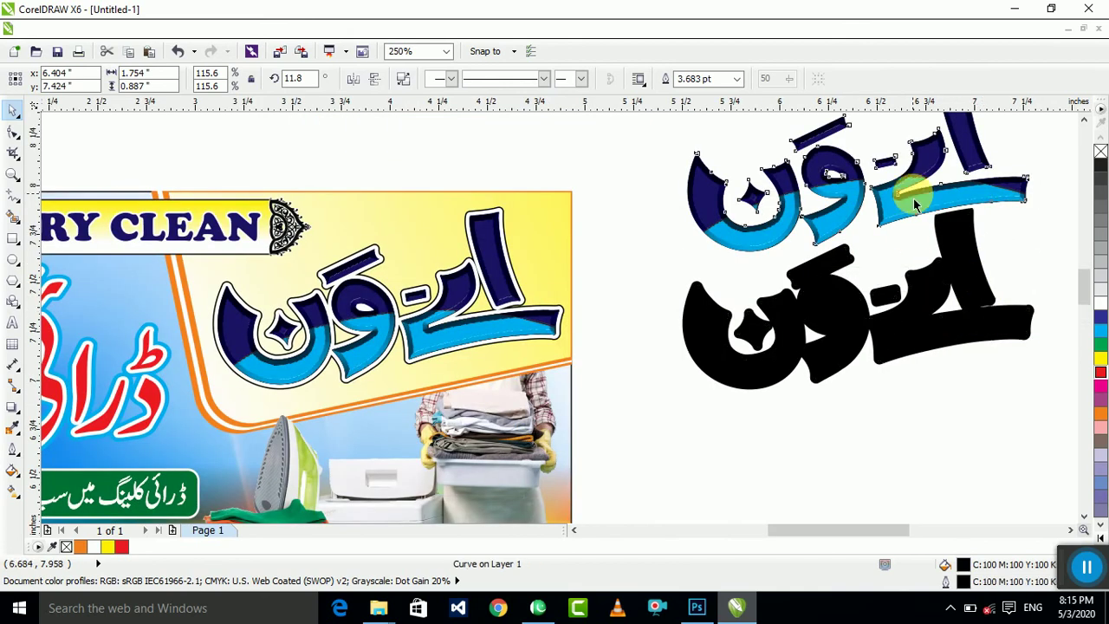
{"action": "key", "text": "Delete"}
Step: Remove the outline of the black lettering and fill it with blue, C100 M100 Y0 K0
{"action": "left_click", "coordinate": [921, 321]}
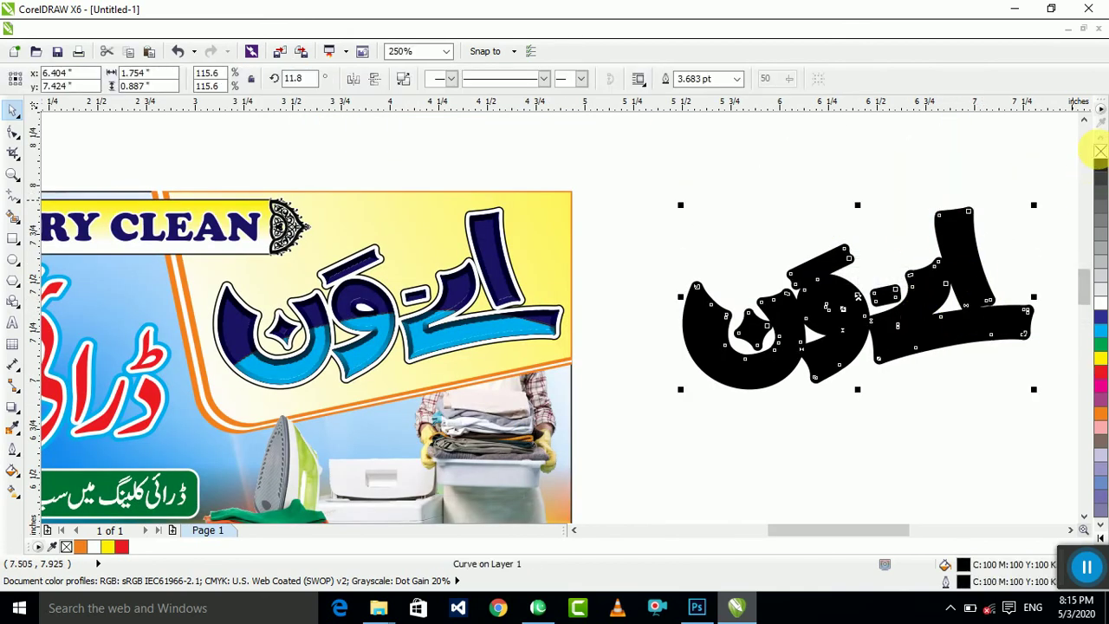
{"action": "right_click", "coordinate": [1098, 151]}
{"action": "scroll", "coordinate": [711, 193], "scroll_direction": "down", "scroll_amount": 1}
{"action": "scroll", "coordinate": [843, 230], "scroll_direction": "up", "scroll_amount": 1}
{"action": "left_click", "coordinate": [1098, 316]}
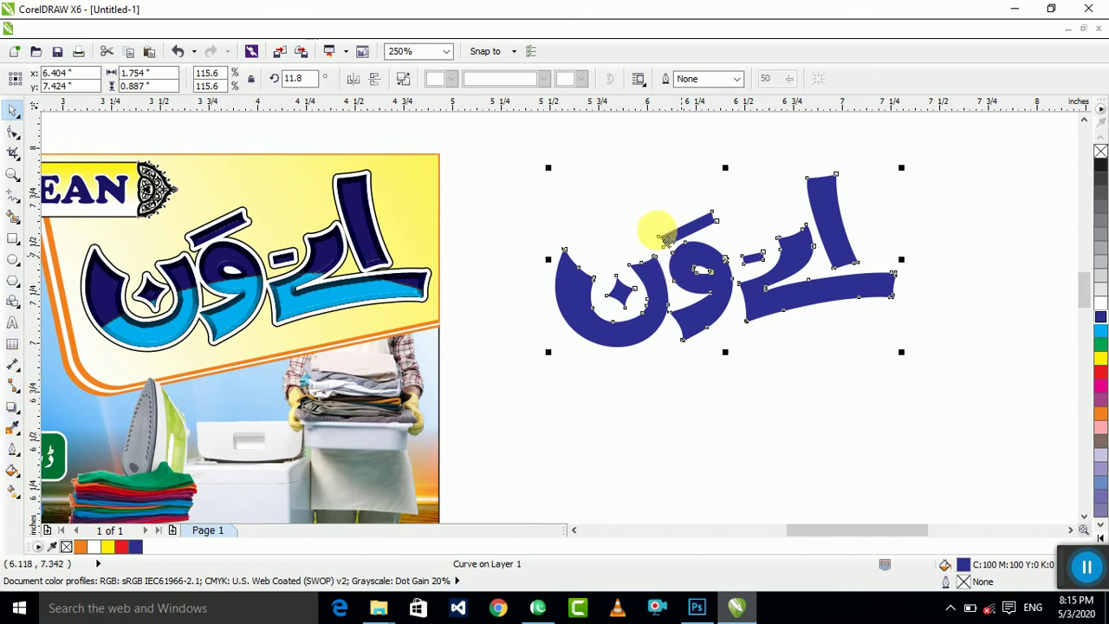
Step: Set the blue lettering's rotation angle to 0 degrees
{"action": "double_click", "coordinate": [312, 79]}
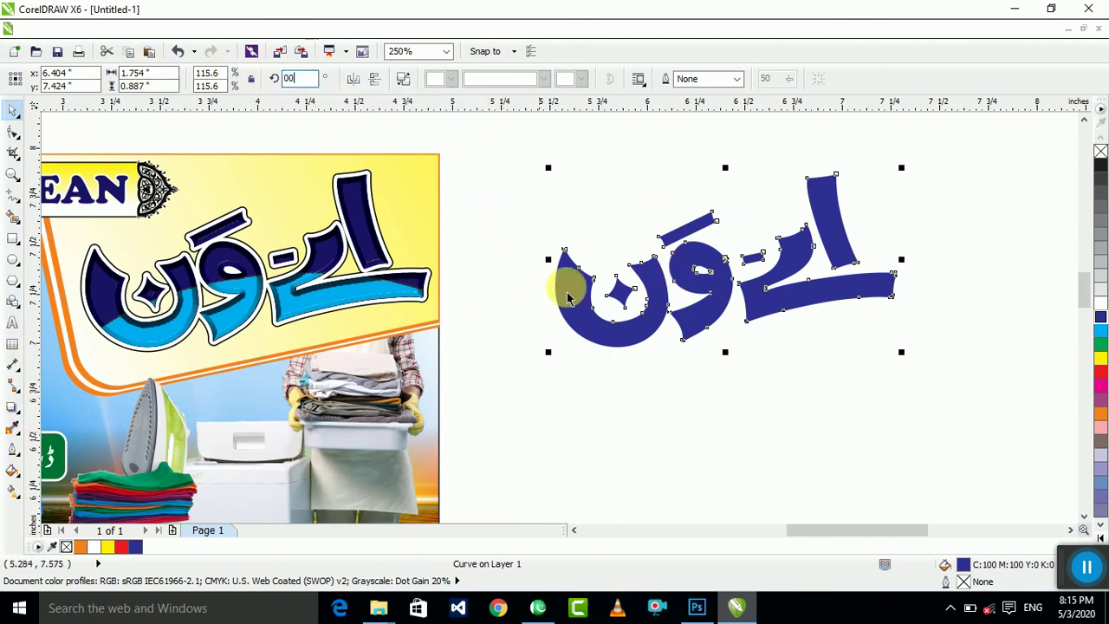
{"action": "key", "text": "Return"}
{"action": "left_click", "coordinate": [660, 362]}
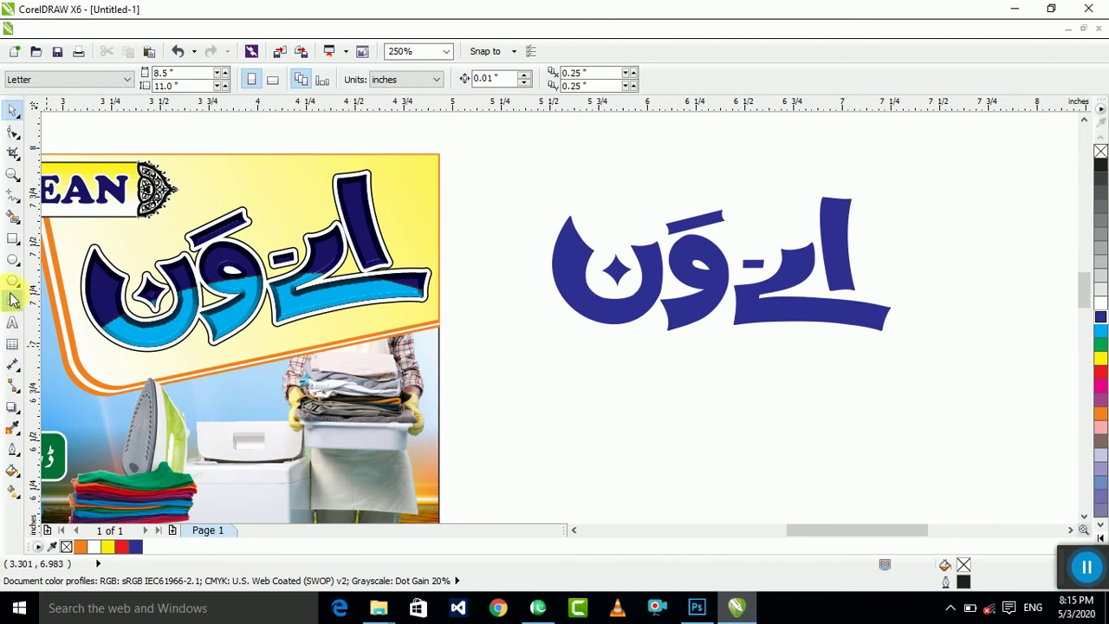
Step: Draw an ellipse about 2.49 by 0.9 inches and position it across the lower half of the blue lettering
{"action": "left_click", "coordinate": [11, 264]}
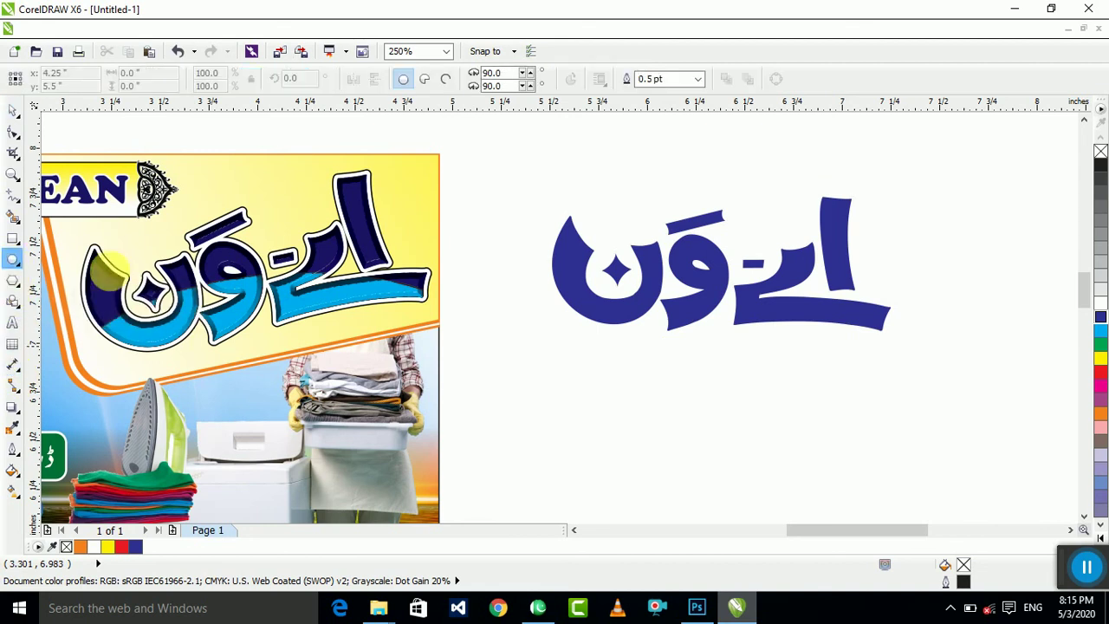
{"action": "mouse_move", "coordinate": [978, 438]}
{"action": "left_mouse_down"}
{"action": "mouse_move", "coordinate": [562, 235]}
{"action": "mouse_move", "coordinate": [495, 262]}
{"action": "mouse_move", "coordinate": [482, 251]}
{"action": "left_mouse_up"}
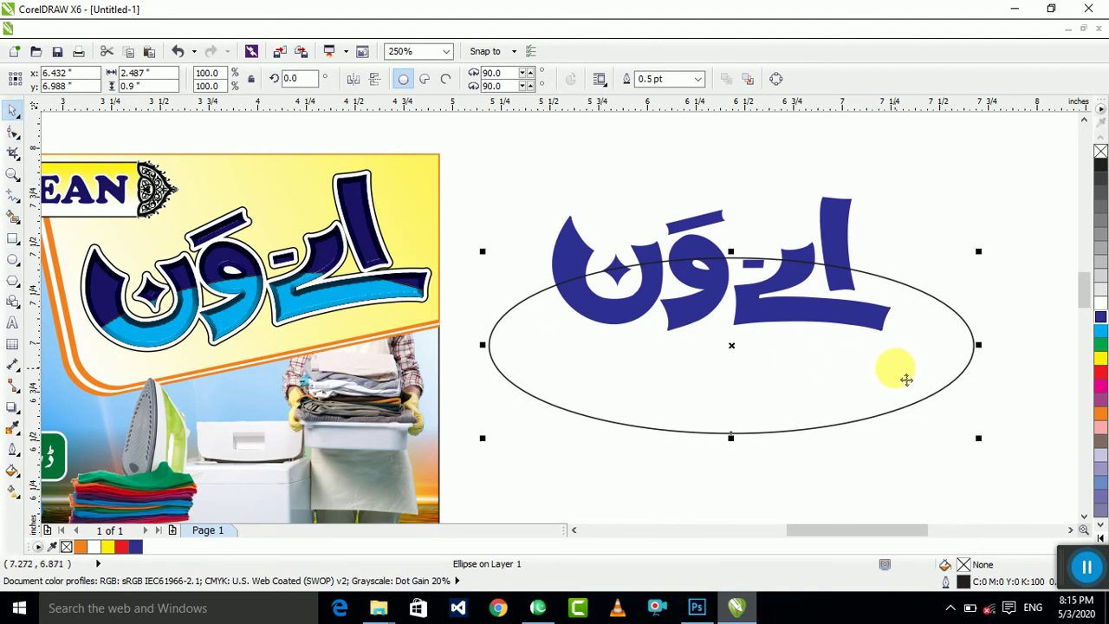
{"action": "left_click_drag", "start_coordinate": [906, 380], "coordinate": [884, 365]}
{"action": "left_click", "coordinate": [896, 276]}
{"action": "left_click", "coordinate": [915, 267]}
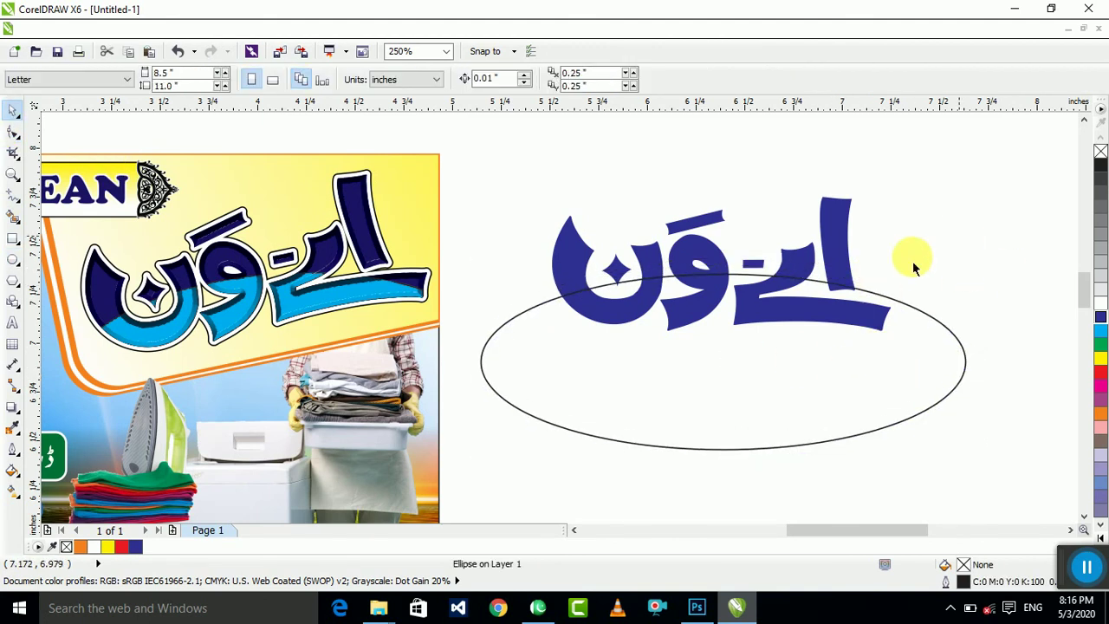
Step: Replace the ellipse with its intersection with the blue lettering and fill that lower lettering part with cyan
{"action": "left_click", "coordinate": [827, 235]}
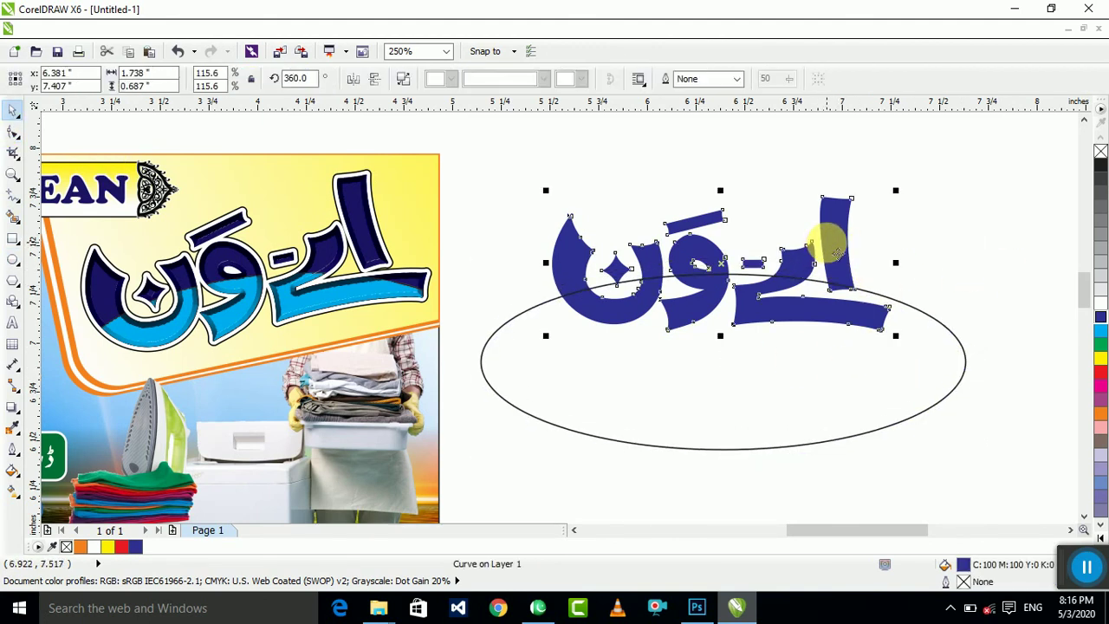
{"action": "left_click", "coordinate": [835, 404], "text": "shift"}
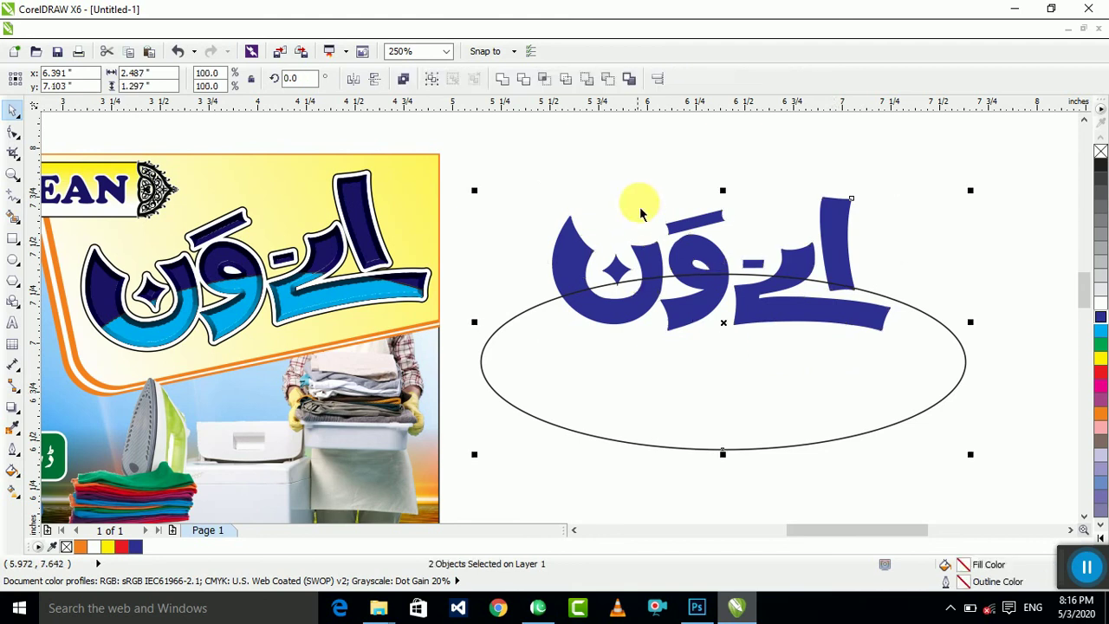
{"action": "left_click", "coordinate": [548, 82]}
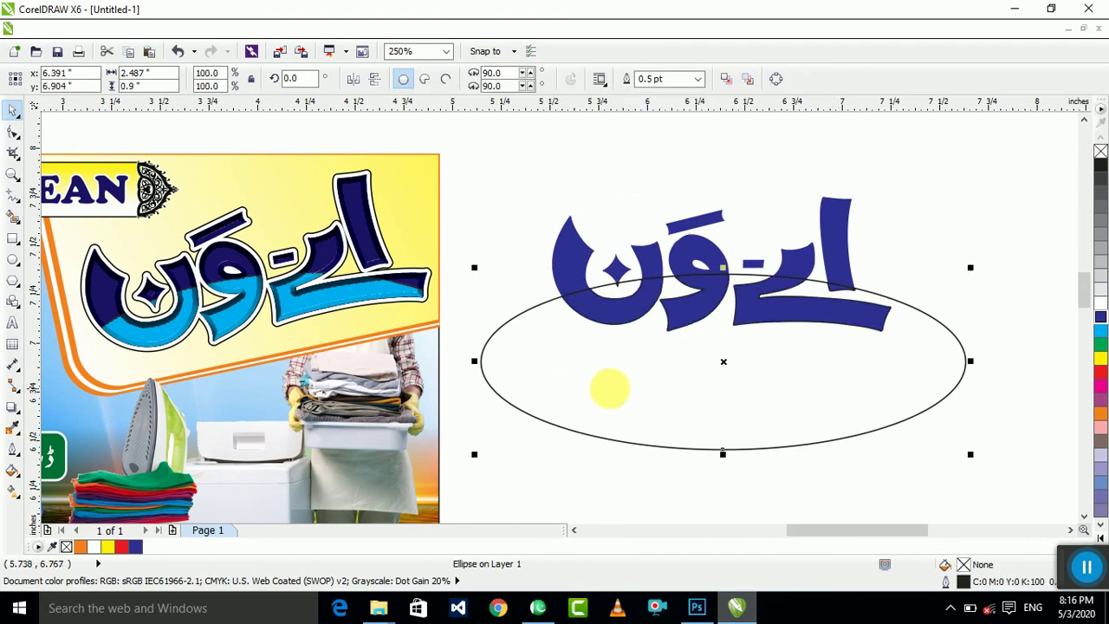
{"action": "key", "text": "Delete"}
{"action": "left_click", "coordinate": [819, 319]}
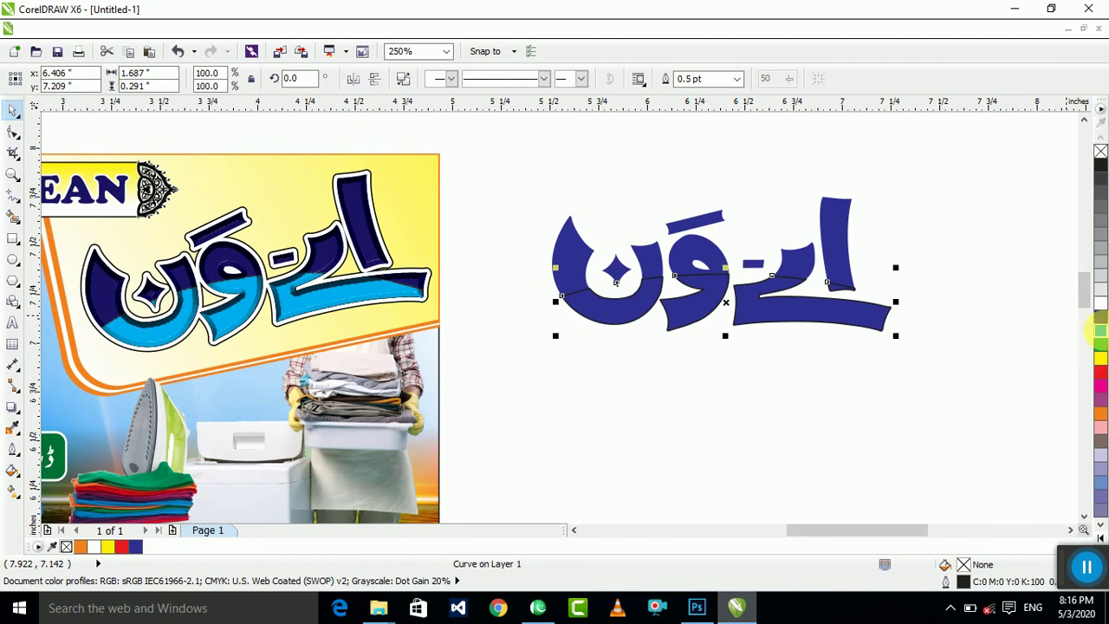
{"action": "left_click", "coordinate": [1098, 330]}
Step: Delete both parts of the rebuilt two-tone lettering beside the banner
{"action": "scroll", "coordinate": [901, 396], "scroll_direction": "down", "scroll_amount": 3}
{"action": "left_click_drag", "start_coordinate": [965, 408], "coordinate": [674, 253]}
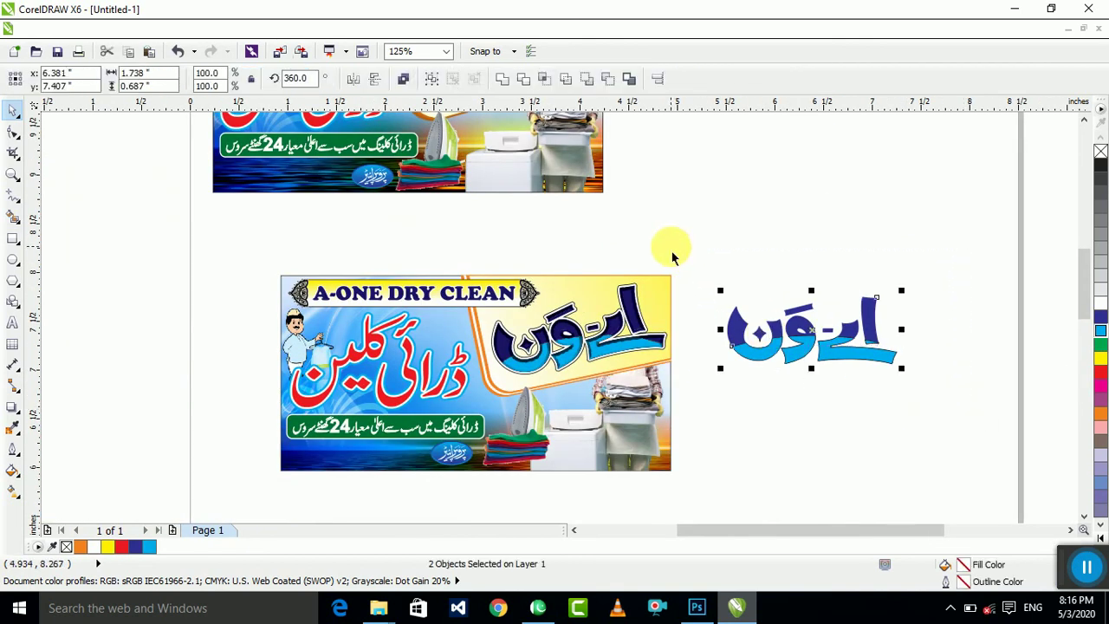
{"action": "key", "text": "Delete"}
Step: Group all objects of the lower A-One Dry Clean banner together
{"action": "left_click_drag", "start_coordinate": [820, 269], "coordinate": [217, 501]}
{"action": "key", "text": "shift+F2"}
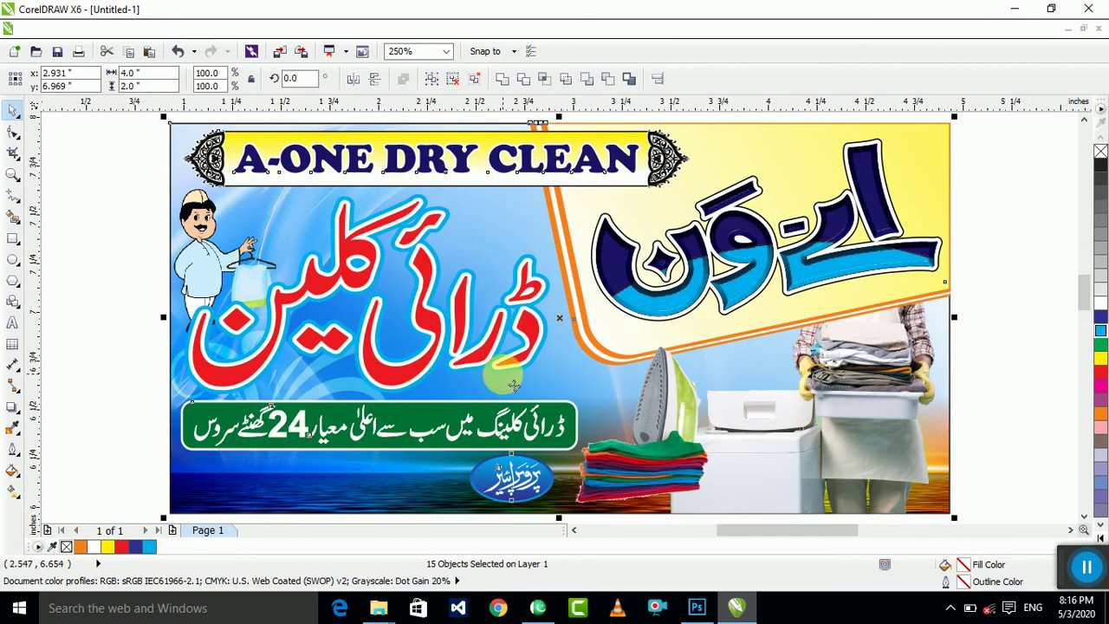
{"action": "key", "text": "Escape"}
{"action": "scroll", "coordinate": [524, 416], "scroll_direction": "down", "scroll_amount": 1}
{"action": "left_click_drag", "start_coordinate": [868, 237], "coordinate": [249, 492]}
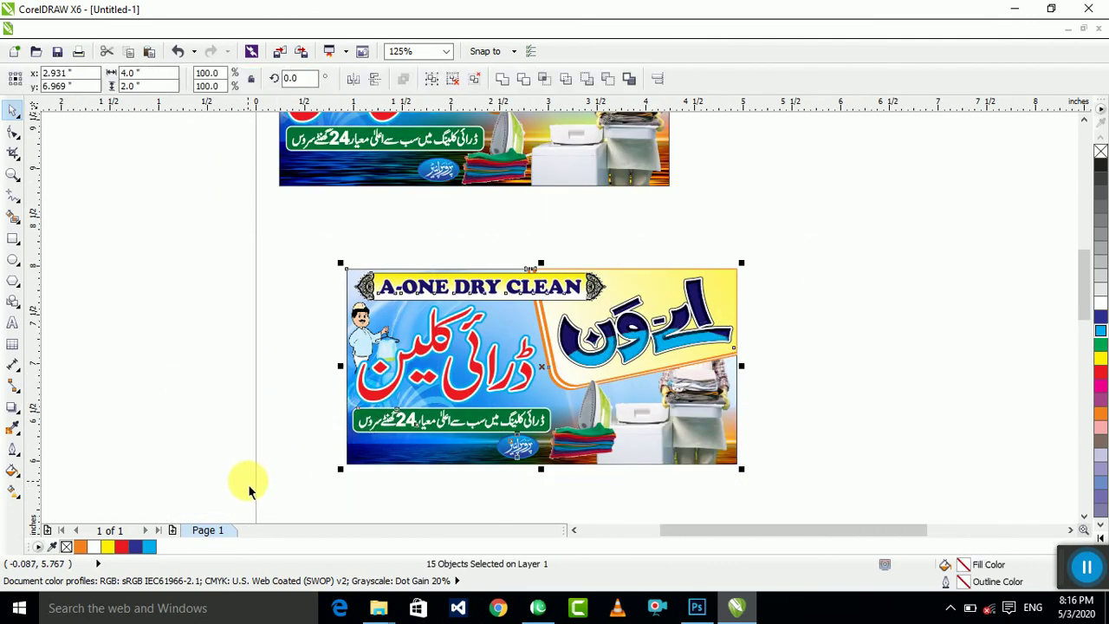
{"action": "key", "text": "ctrl+g"}
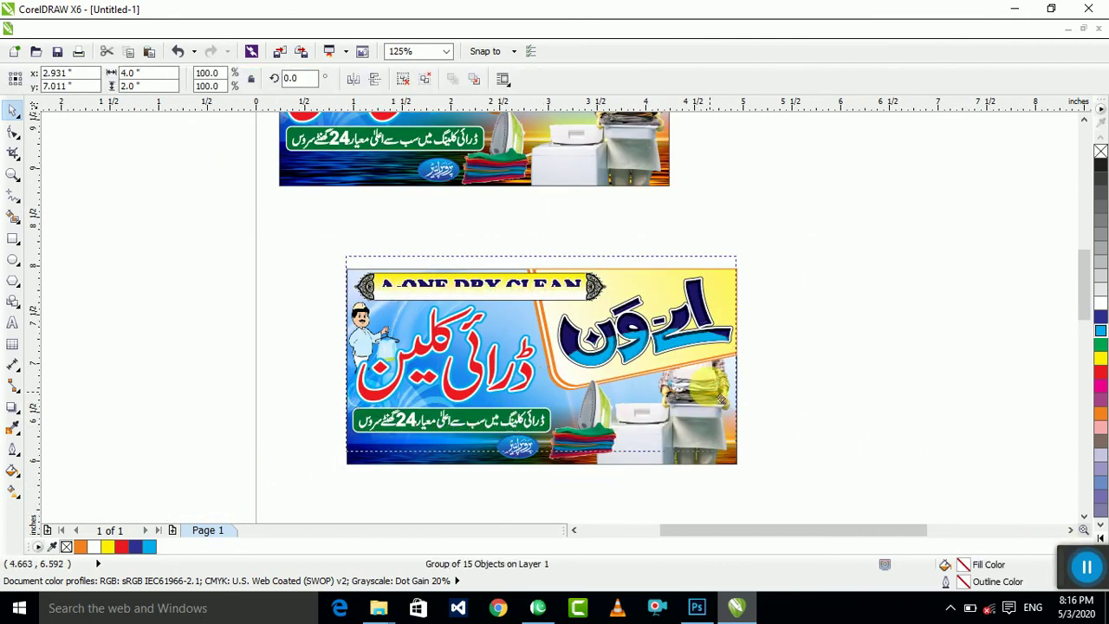